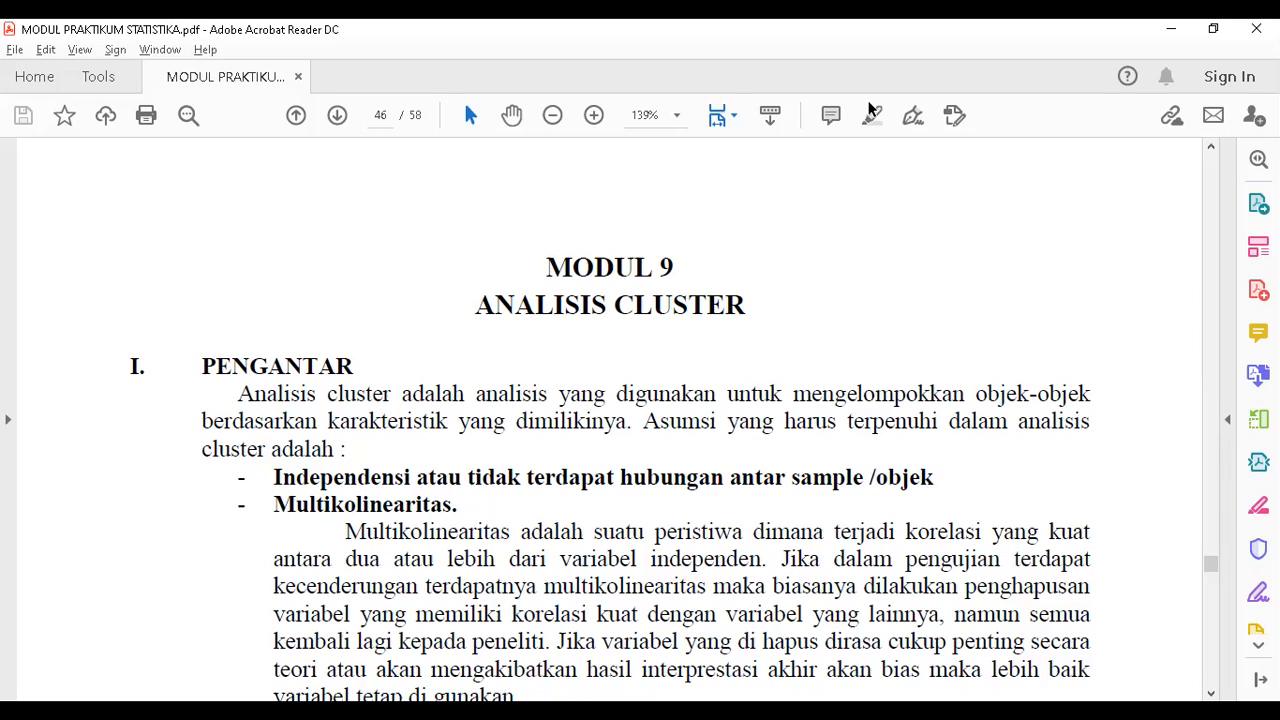
Switch to the Contoh Modul 9.xlsx workbook in Excel, collapse the formula bar and enlarge the sheet view to 140%
key("alt+Tab")
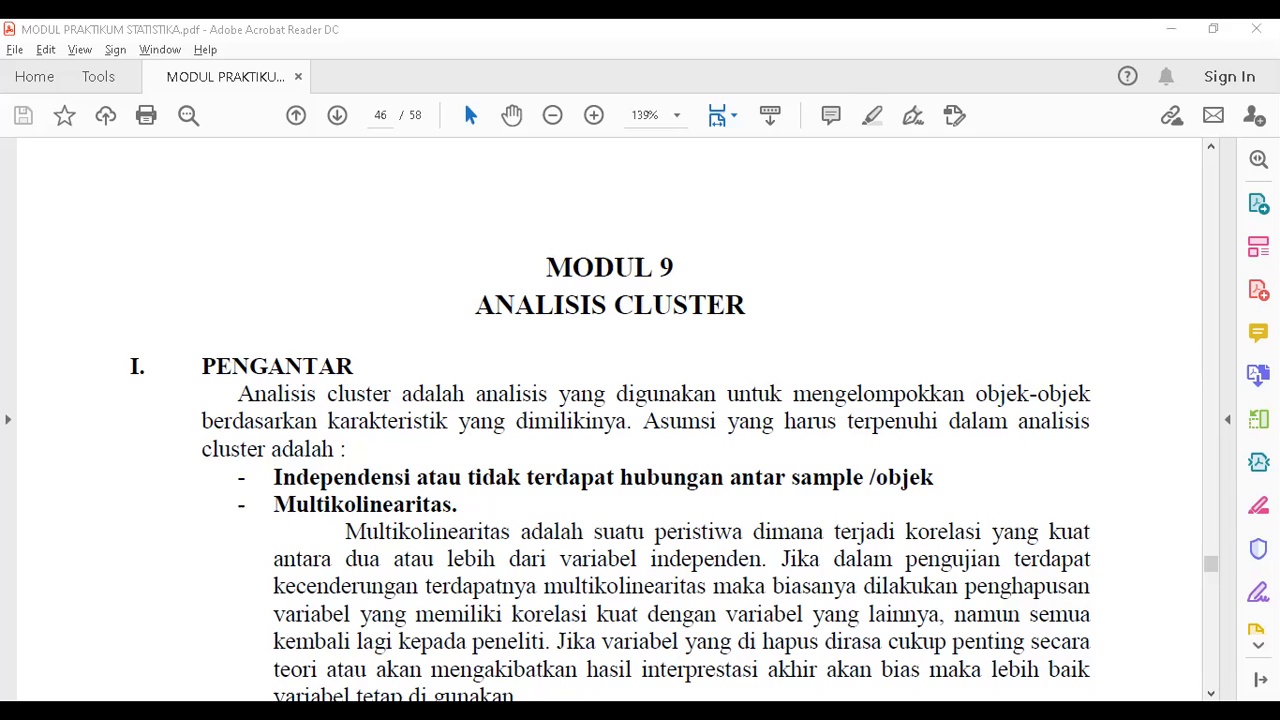
key("alt+Tab")
left_click(286, 278)
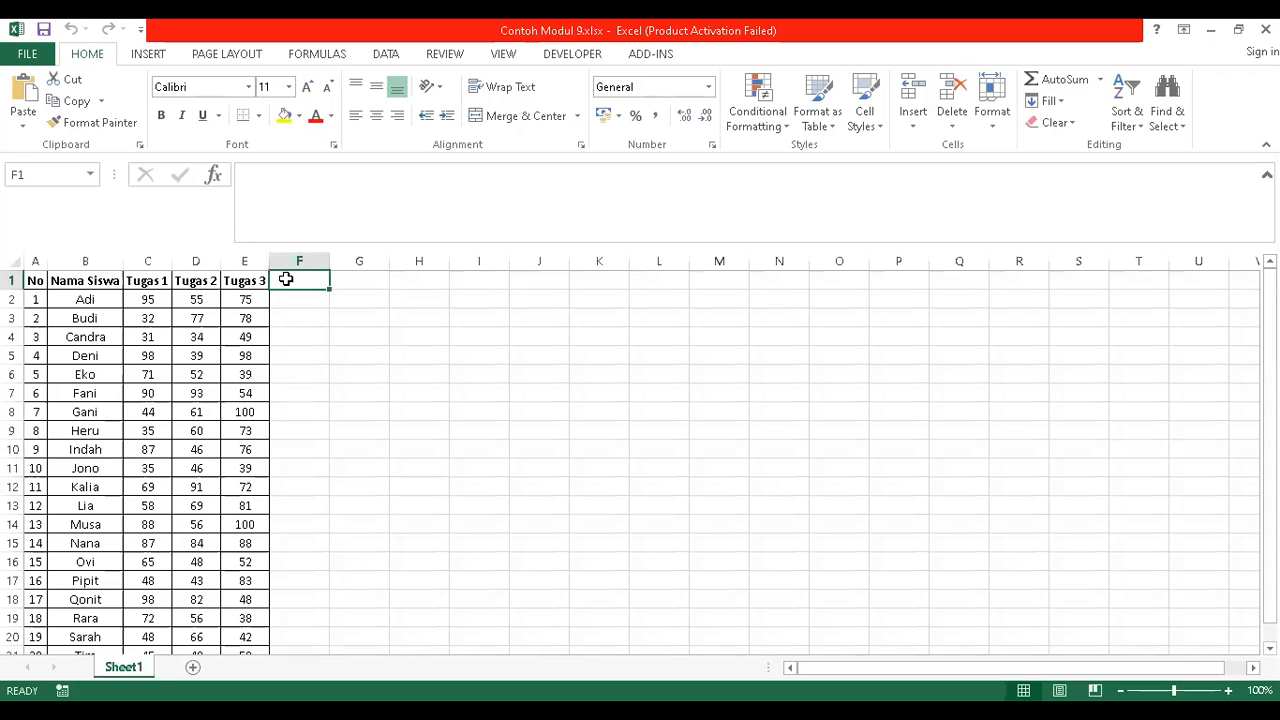
left_click(1267, 175)
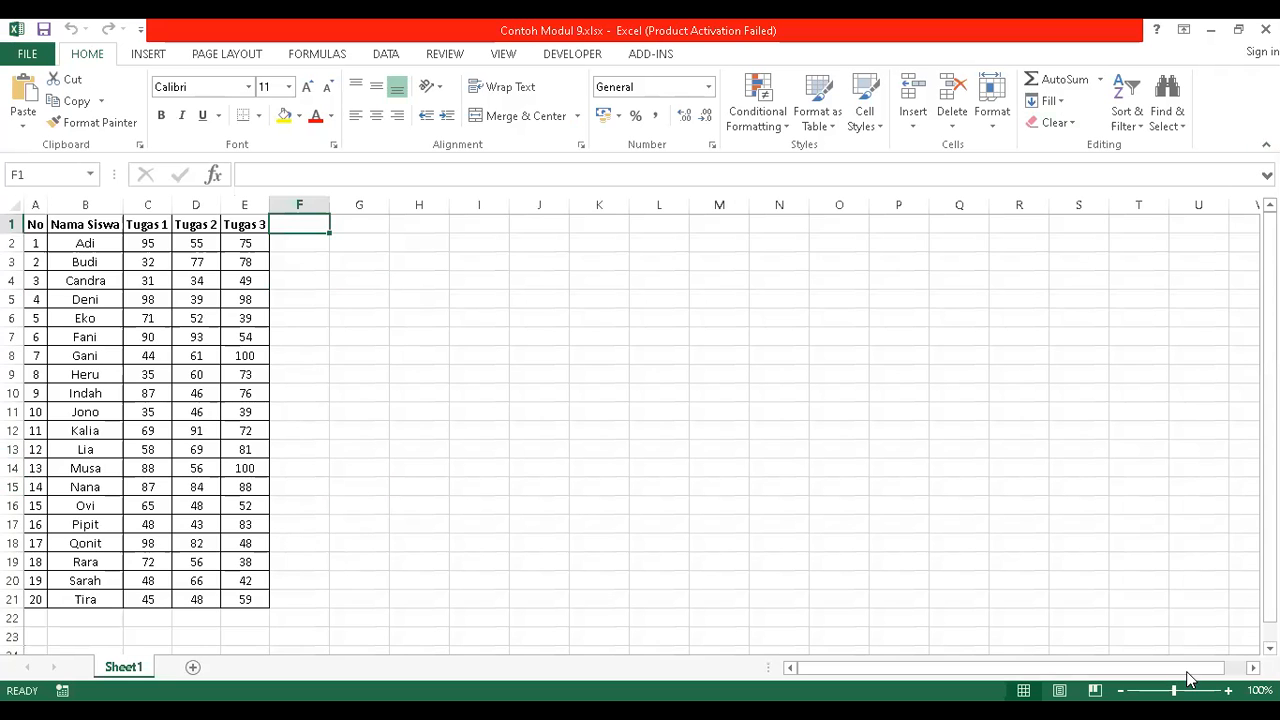
left_click(1228, 690)
left_click(1228, 690)
left_click(1228, 690)
left_click(1228, 690)
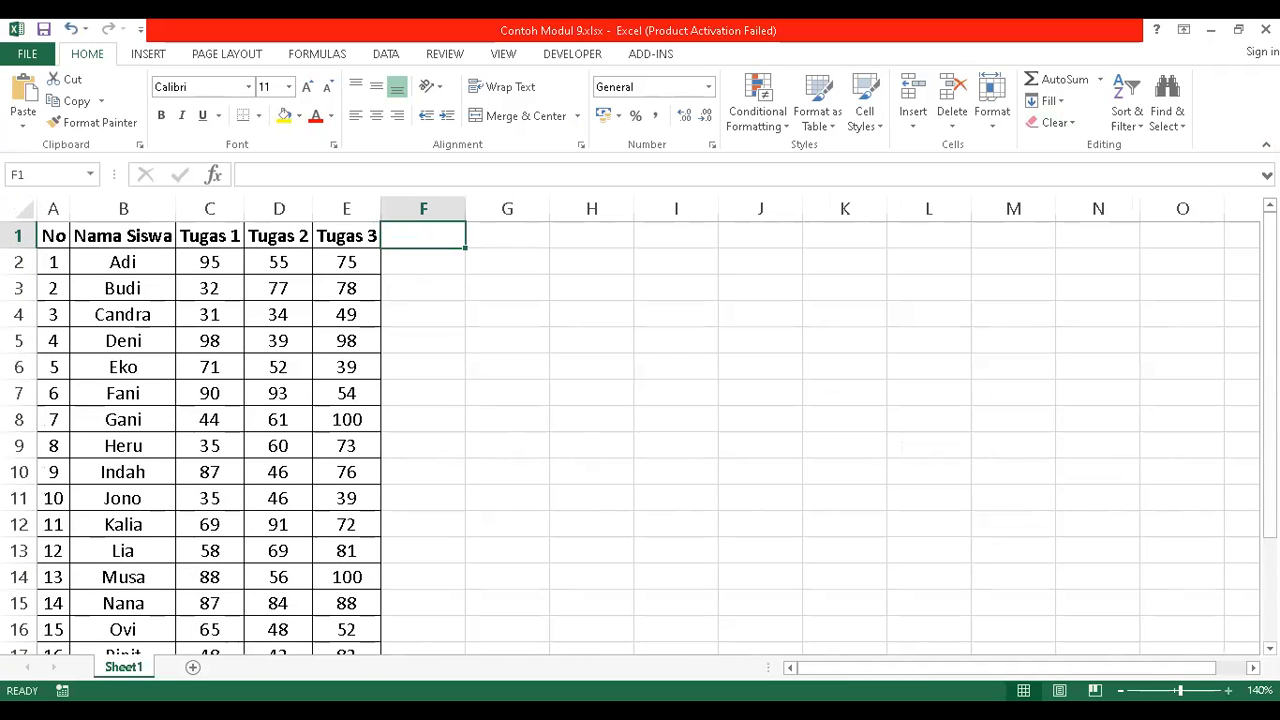
Examine the data table's column headings Nama Siswa, Tugas 1, Tugas 2 and Tugas 3
left_click(216, 313)
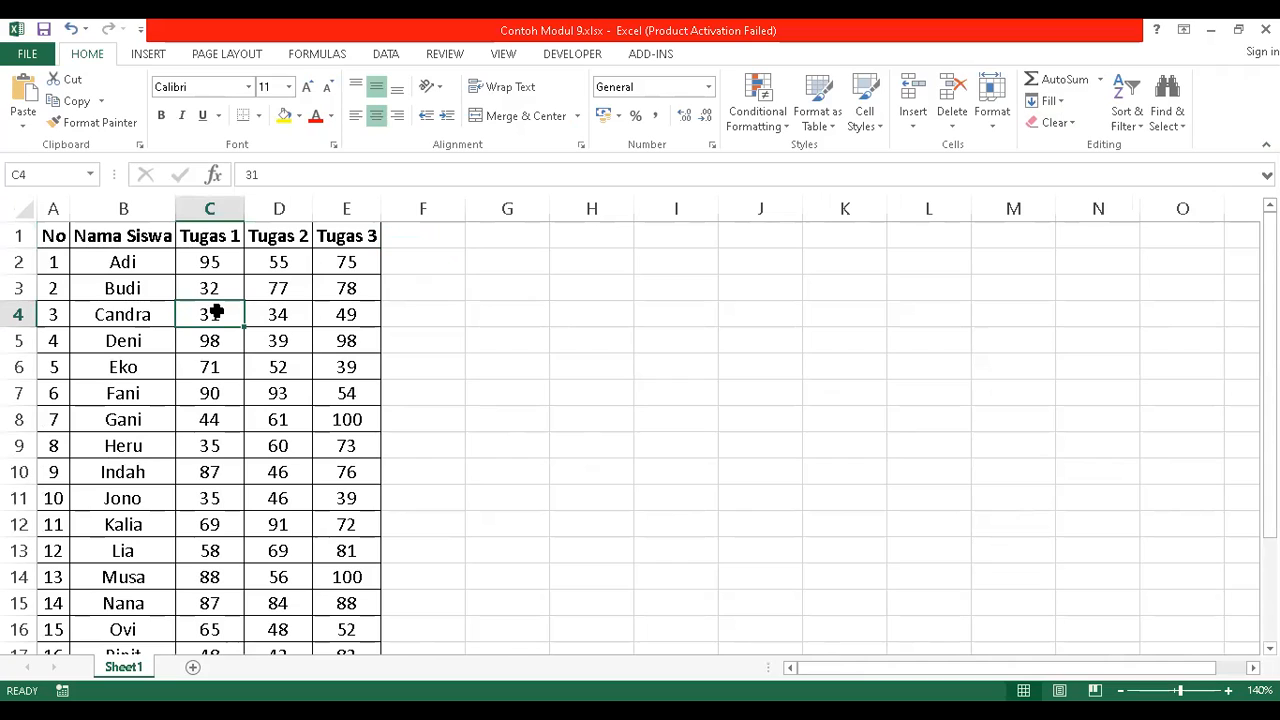
left_click(137, 235)
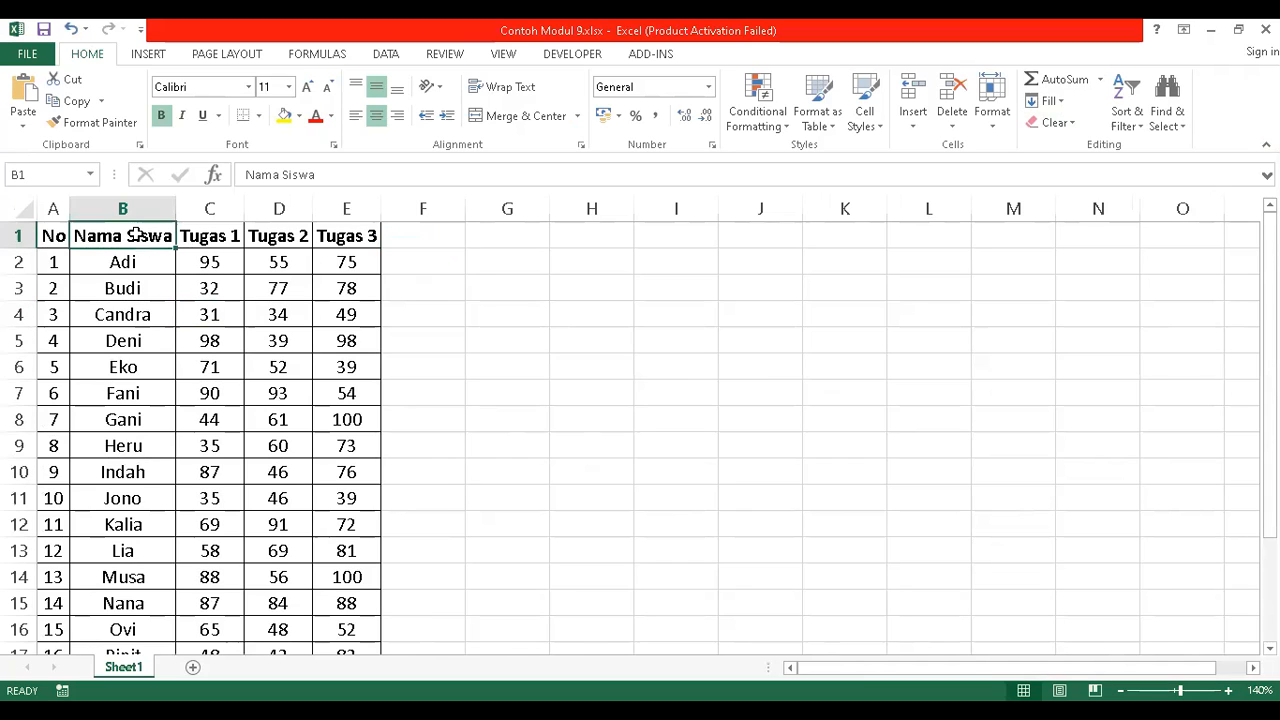
left_click(216, 237)
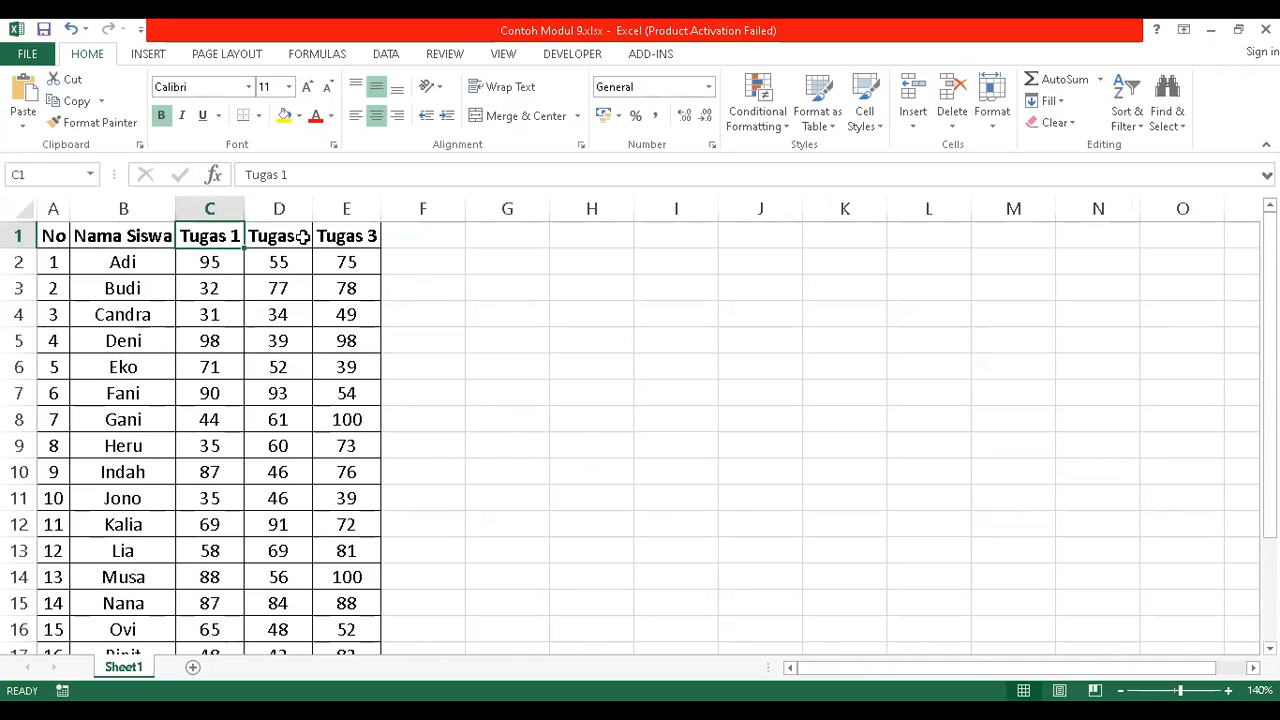
left_click(304, 238)
left_click(348, 236)
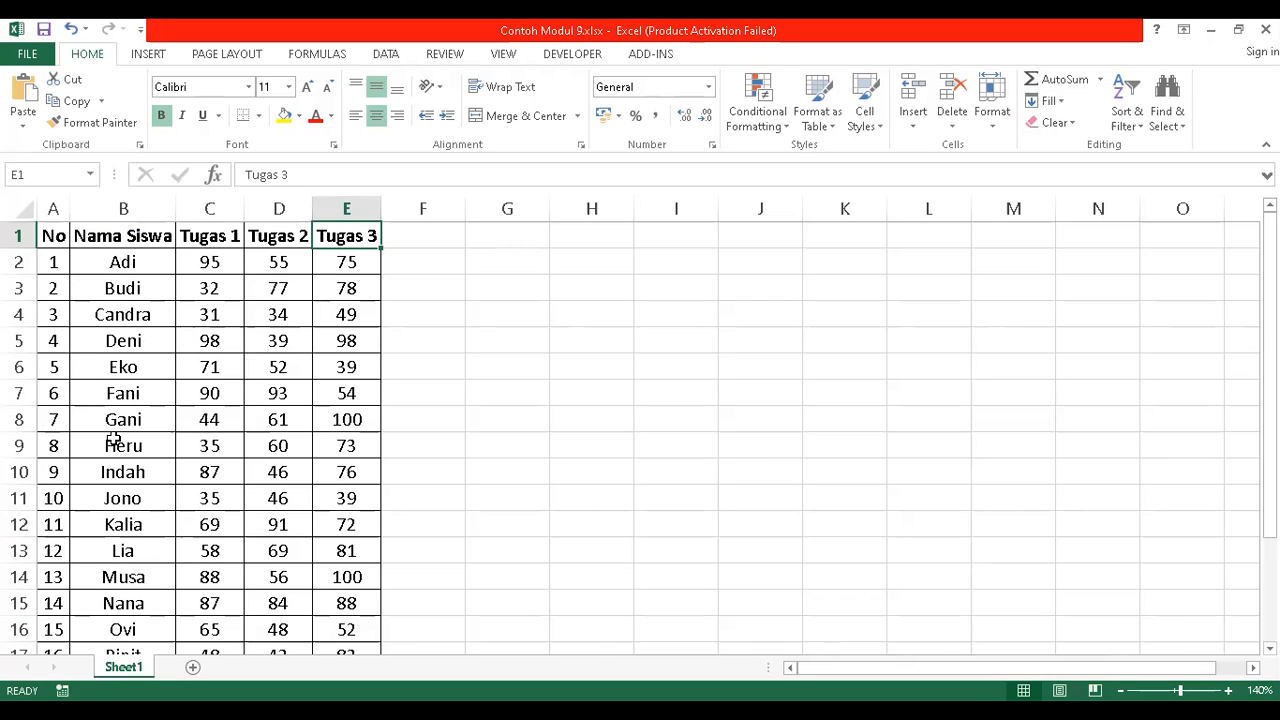
Go through the Nama Siswa column from the first student row down to the last one
left_click(142, 261)
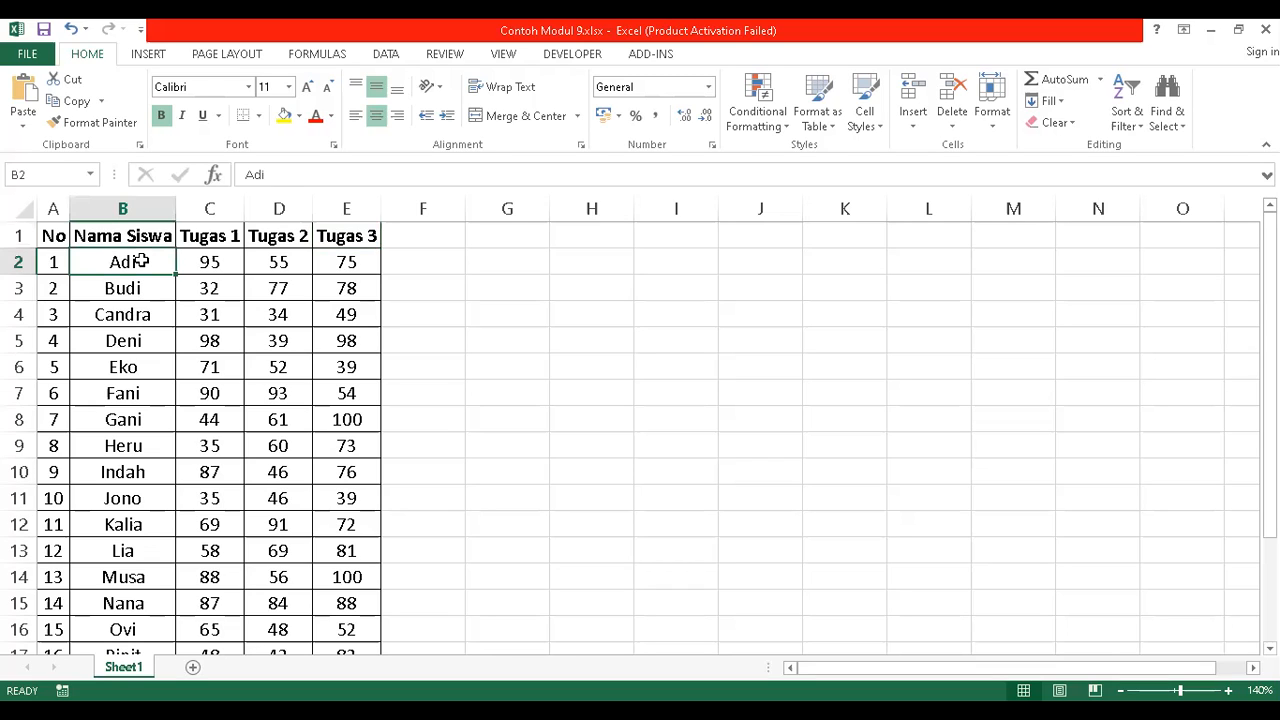
key("Down")
key("Down")
key("Down")
key("Down")
key("Down")
key("Down")
key("Down")
key("Down")
key("Down")
key("Down")
key("Down")
key("Down")
key("Down")
key("Down")
key("Down")
key("Down")
key("Down")
key("Down")
key("Down")
key("Down")
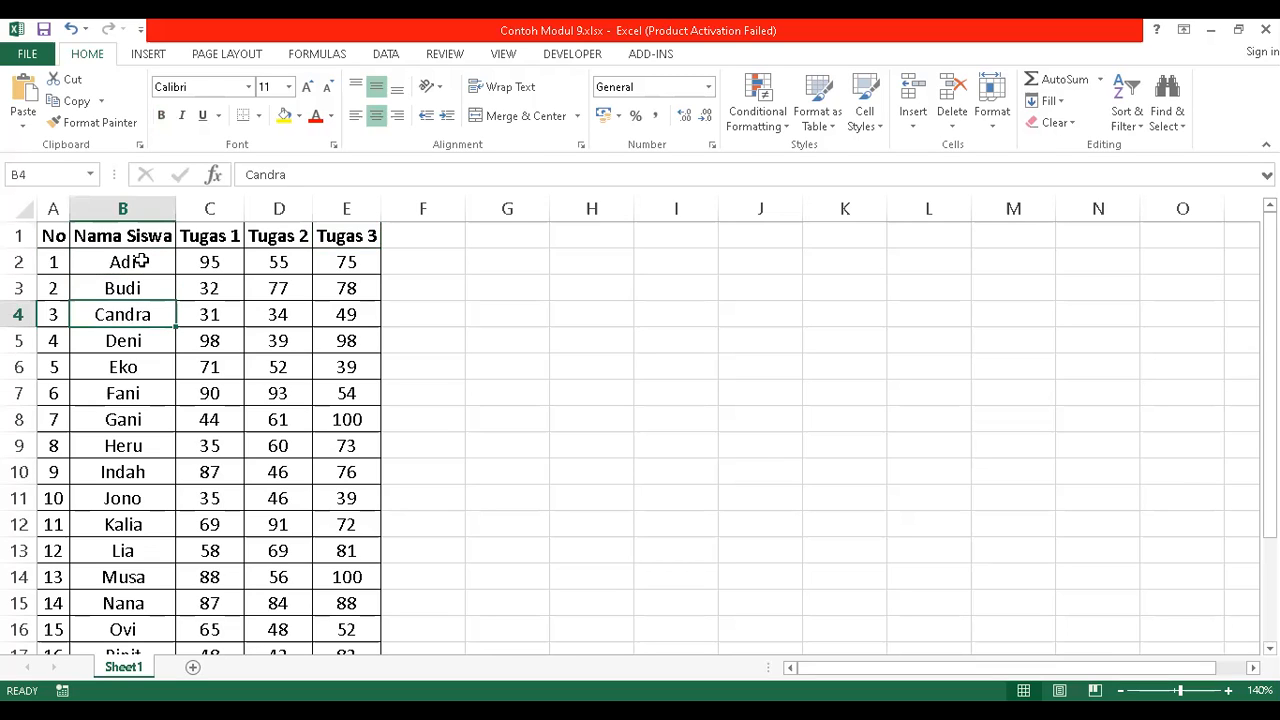
key("Up")
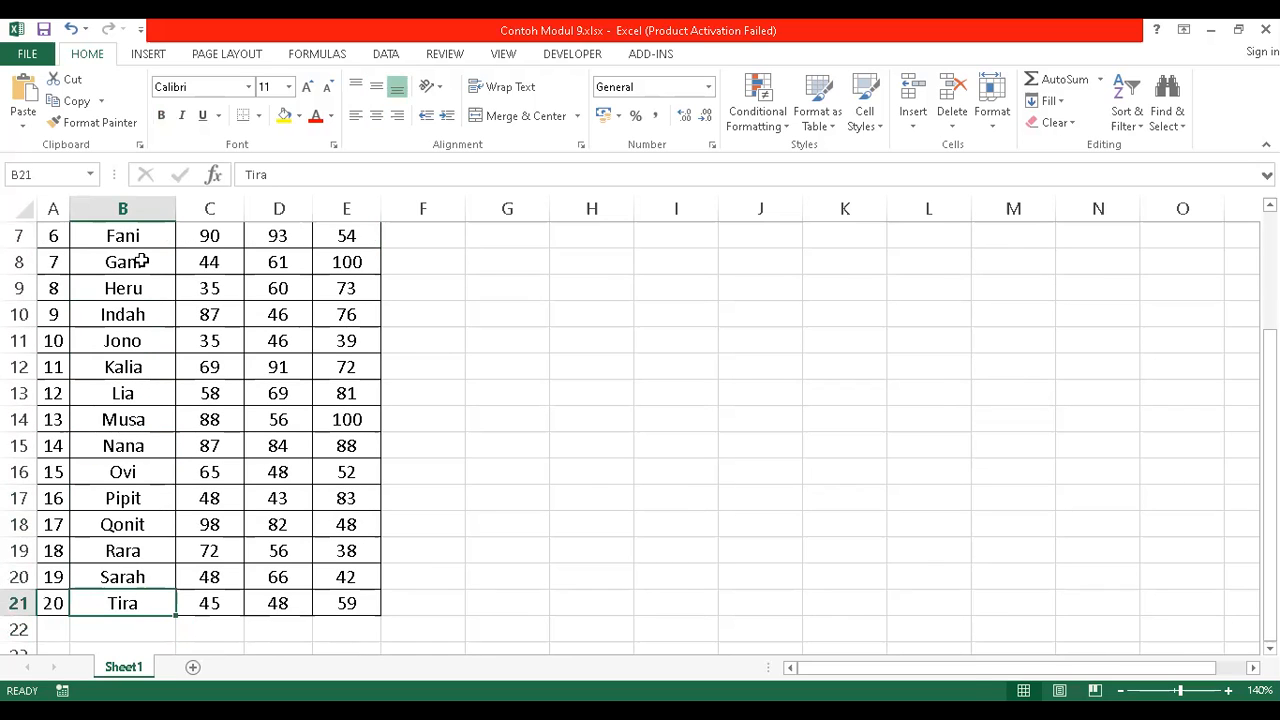
Highlight the Nama Siswa column from its last row up to the heading, clear the selection and return to cell B1
key("shift+Up")
key("shift+Up")
key("shift+Up")
key("shift+Up")
key("shift+Up")
key("shift+Up")
key("shift+Up")
key("shift+Up")
key("shift+Up")
key("shift+Up")
key("shift+Up")
key("shift+Up")
key("shift+Up")
key("shift+Up")
key("shift+Up")
key("shift+Up")
key("shift+Up")
key("shift+Up")
key("shift+Up")
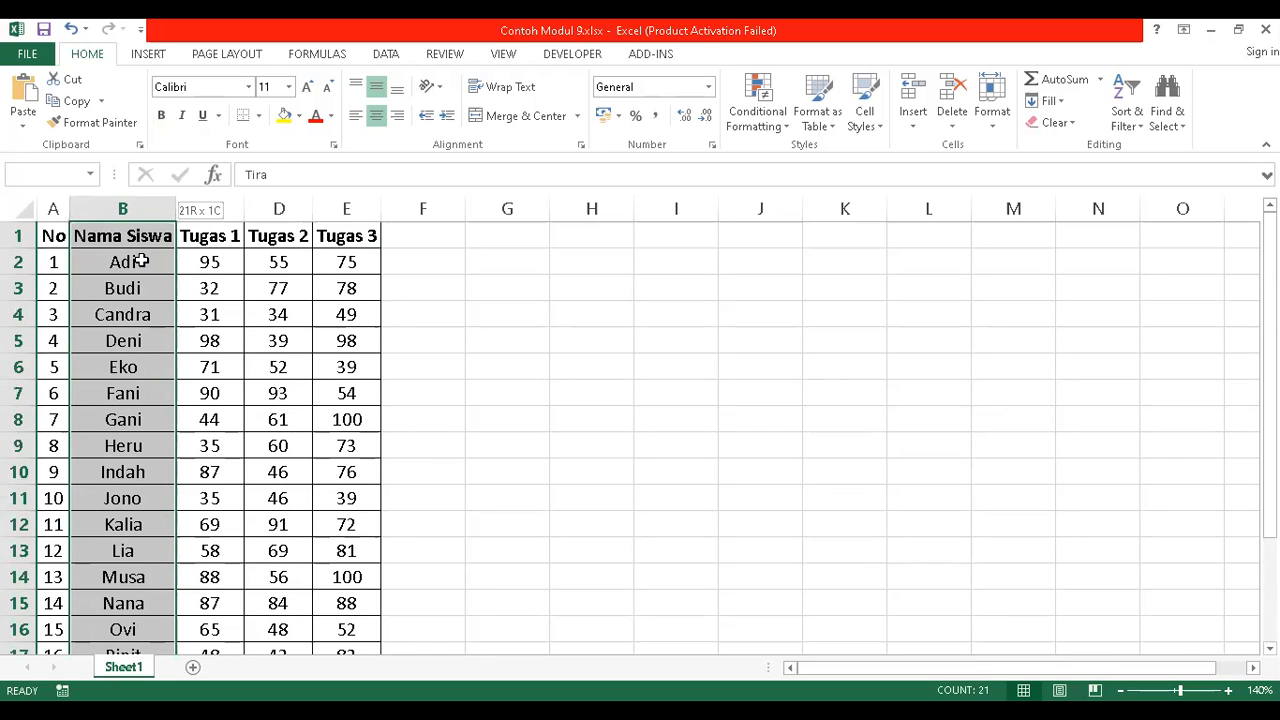
key("Down")
key("Up")
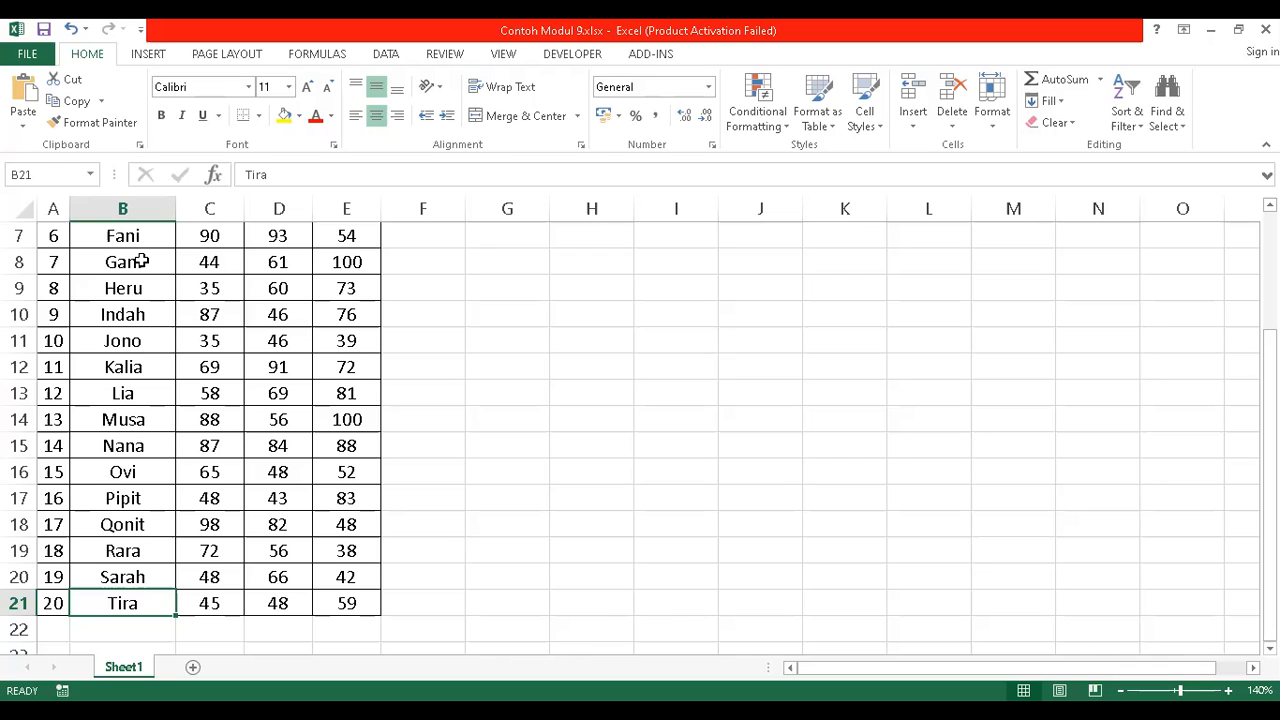
key("Up")
key("Up")
key("Up")
key("Up")
key("Up")
key("Up")
key("Up")
key("Up")
key("Up")
key("Up")
key("Up")
key("Up")
key("Up")
key("Up")
key("Up")
key("Up")
key("Up")
key("Up")
key("Up")
key("Up")
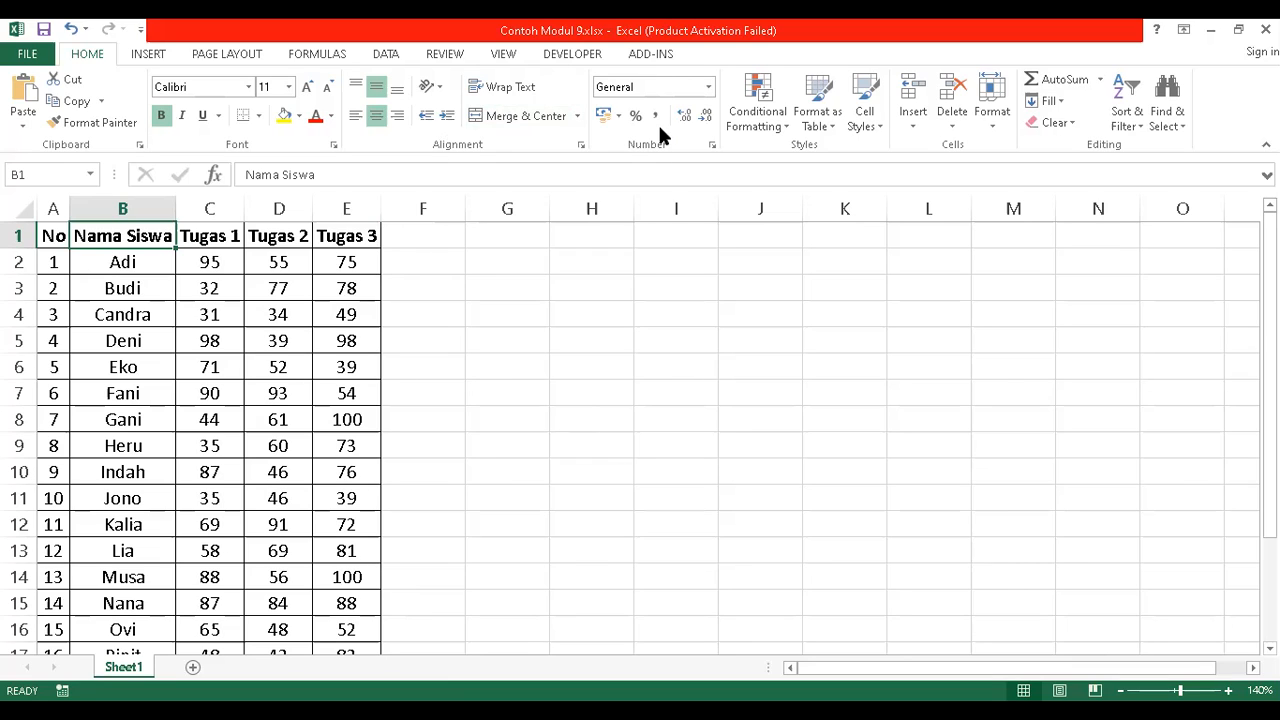
Switch to the MODUL PRAKTIKUM STATISTIKA.pdf in Acrobat Reader and read the cluster analysis assumptions, multicollinearity and the Pearson test in Module 9
left_click(673, 58)
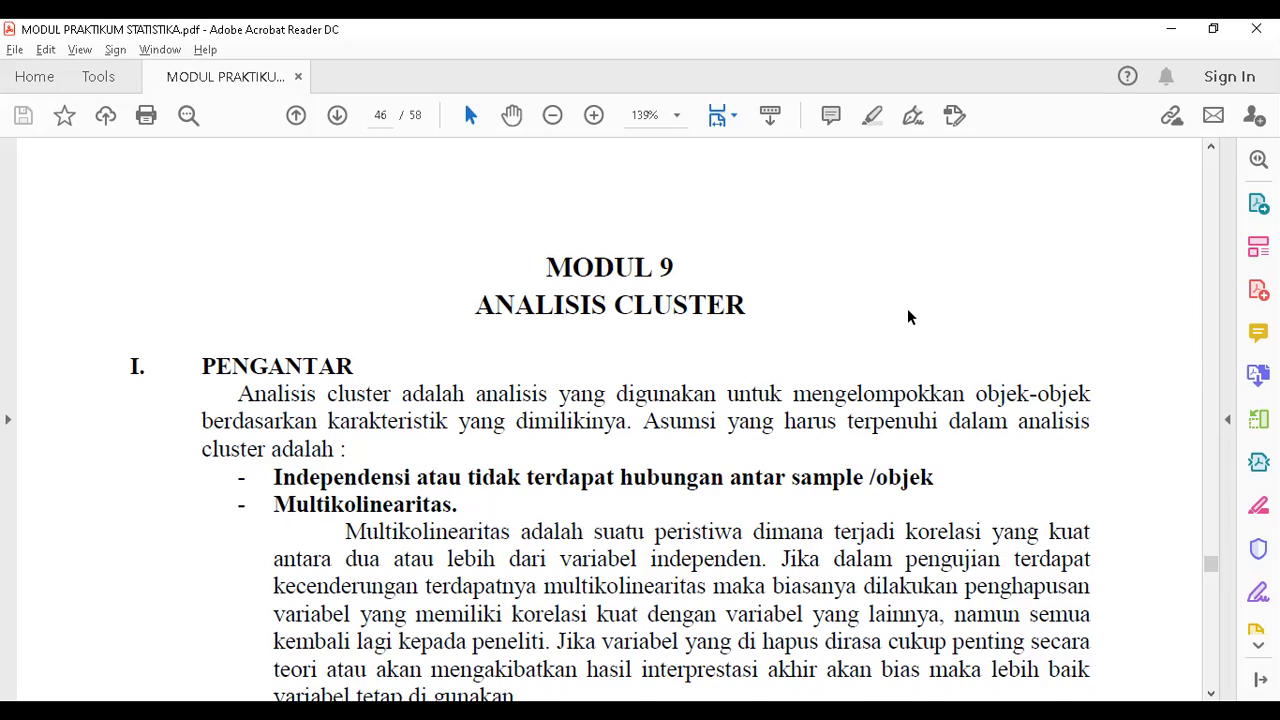
scroll(908, 317, "down", 1)
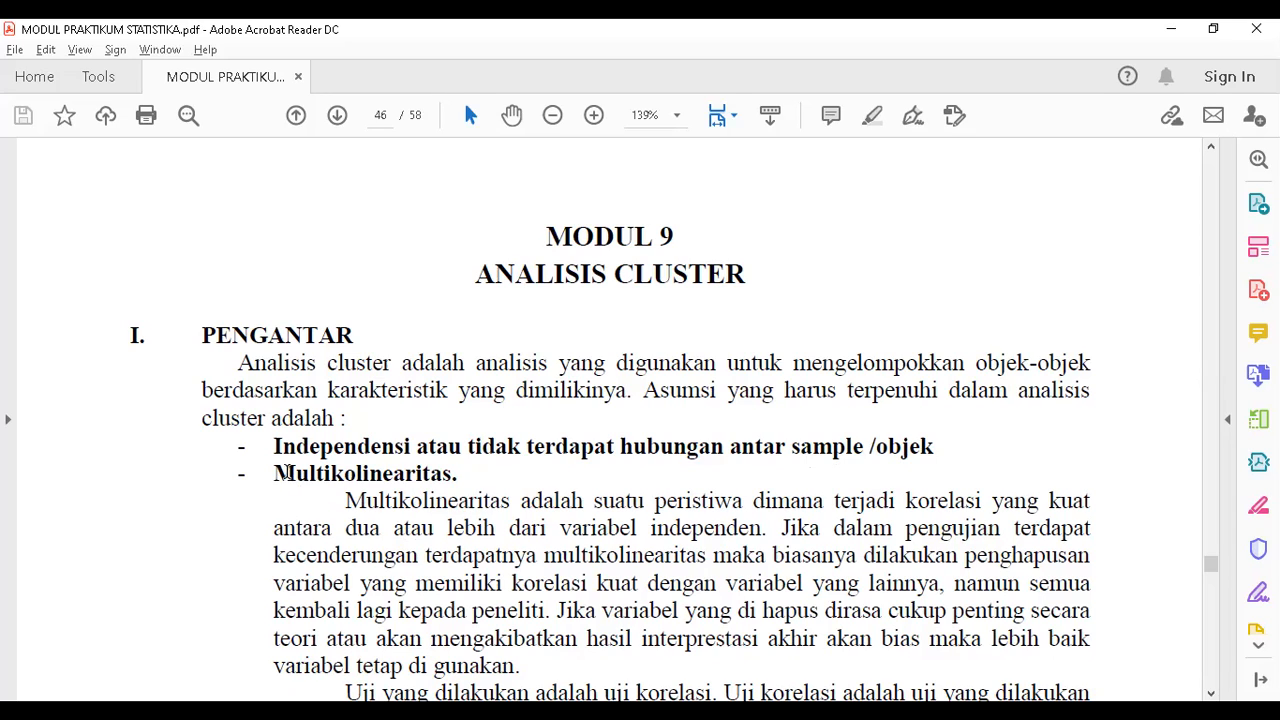
scroll(287, 472, "down", 3)
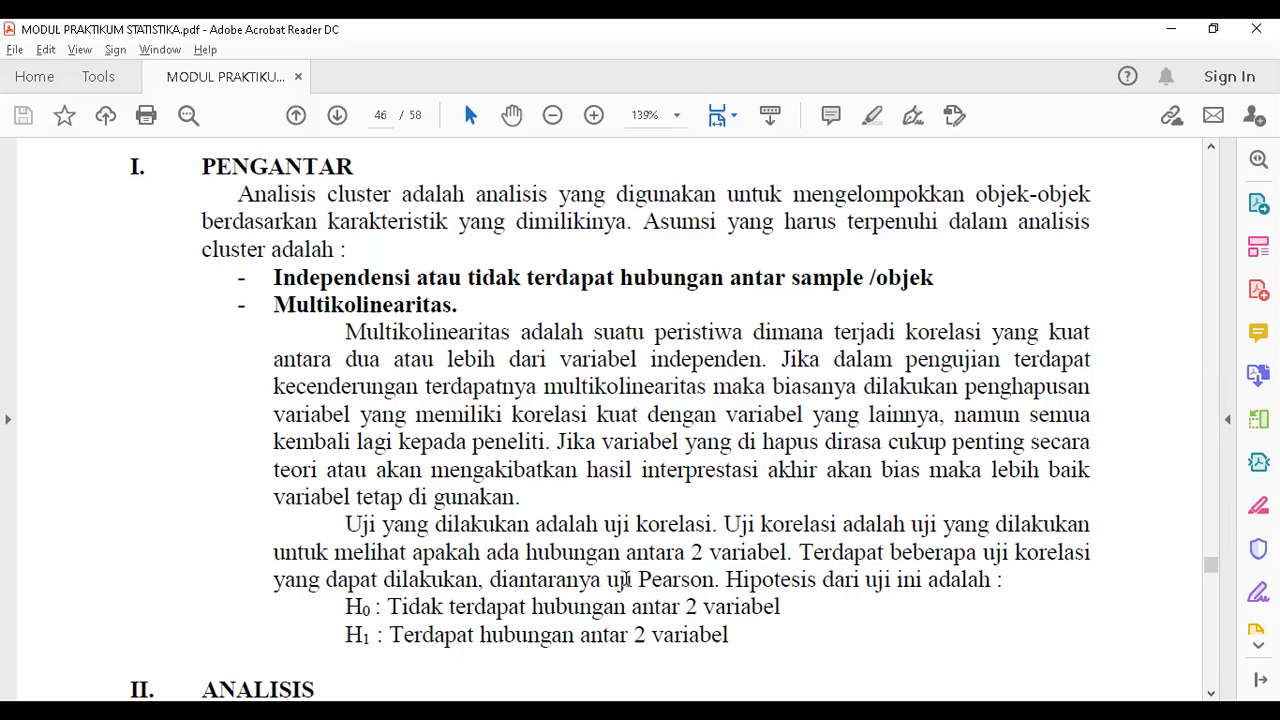
left_click_drag(607, 580, 712, 582)
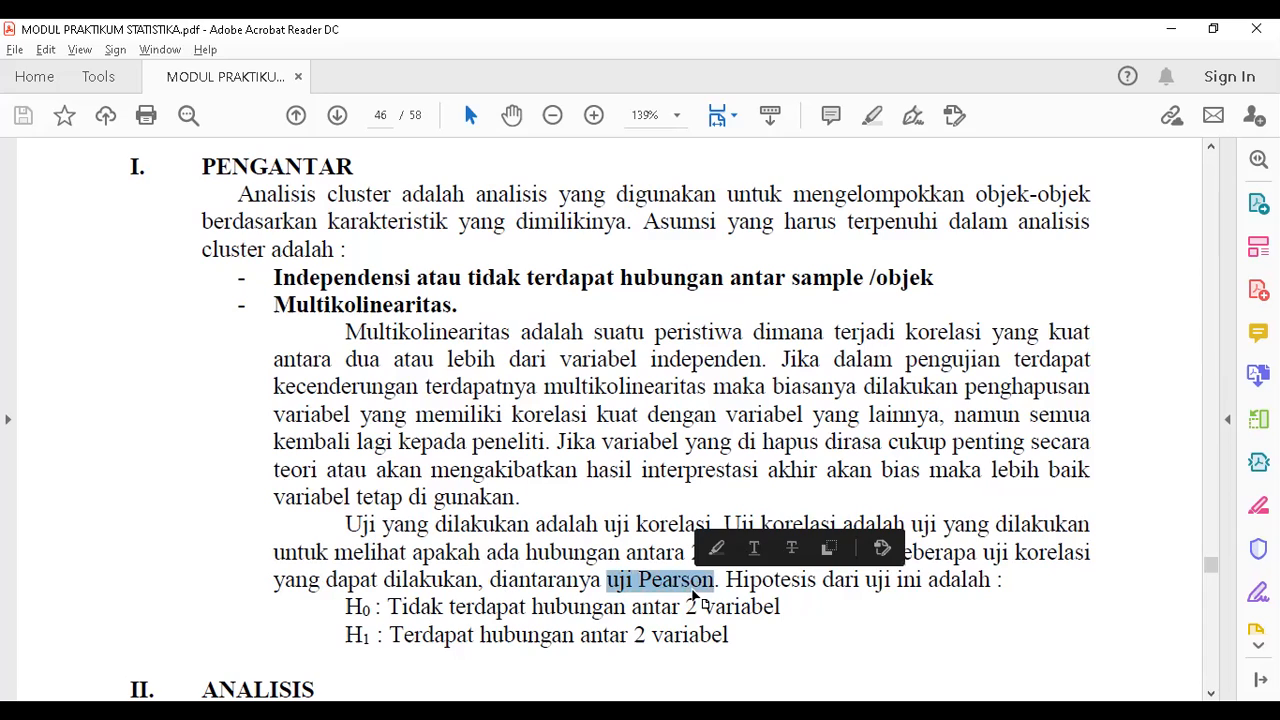
left_click(701, 597)
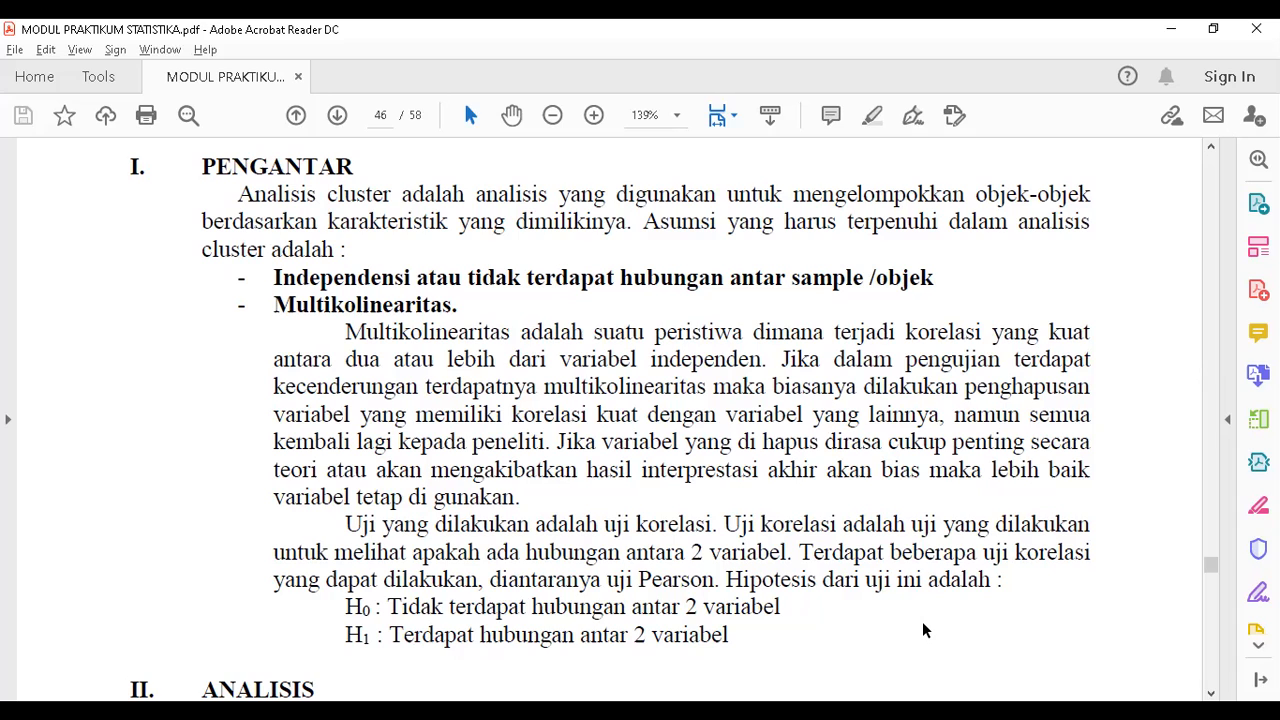
Read the Analisis section's case description, the three student groups, the data file name and the bivariate correlation instructions
scroll(922, 629, "down", 3)
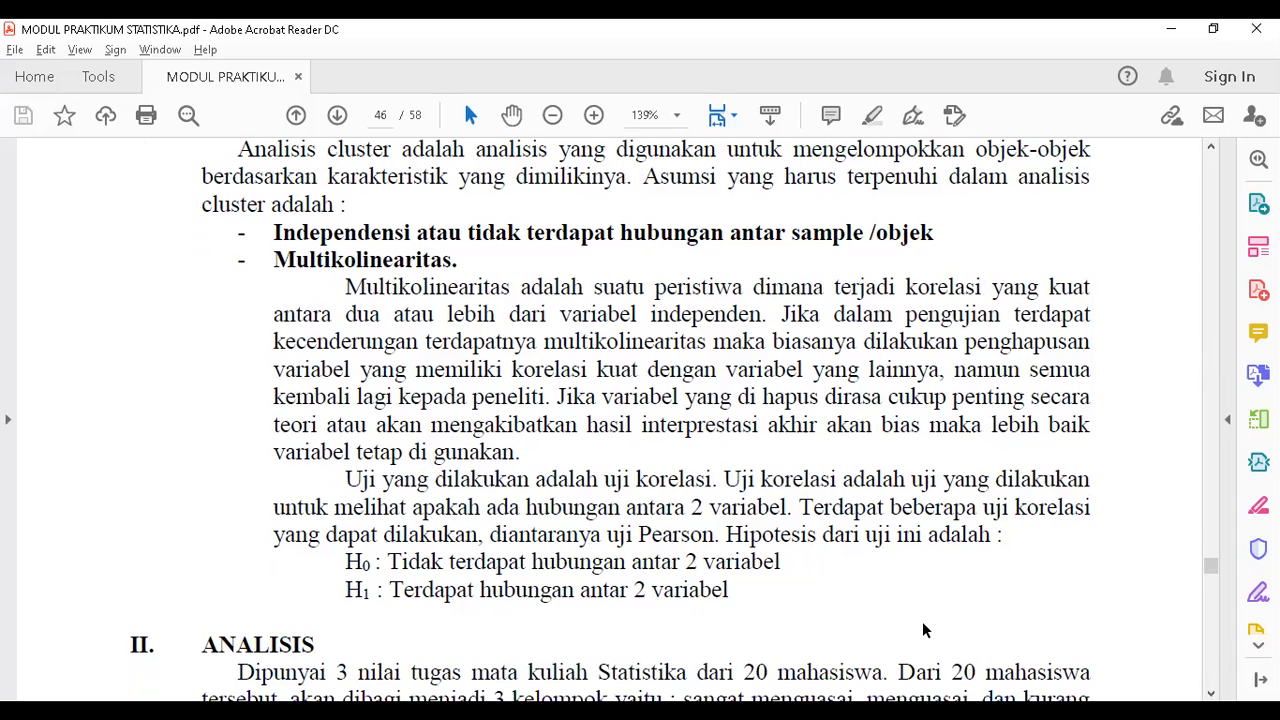
scroll(922, 629, "down", 5)
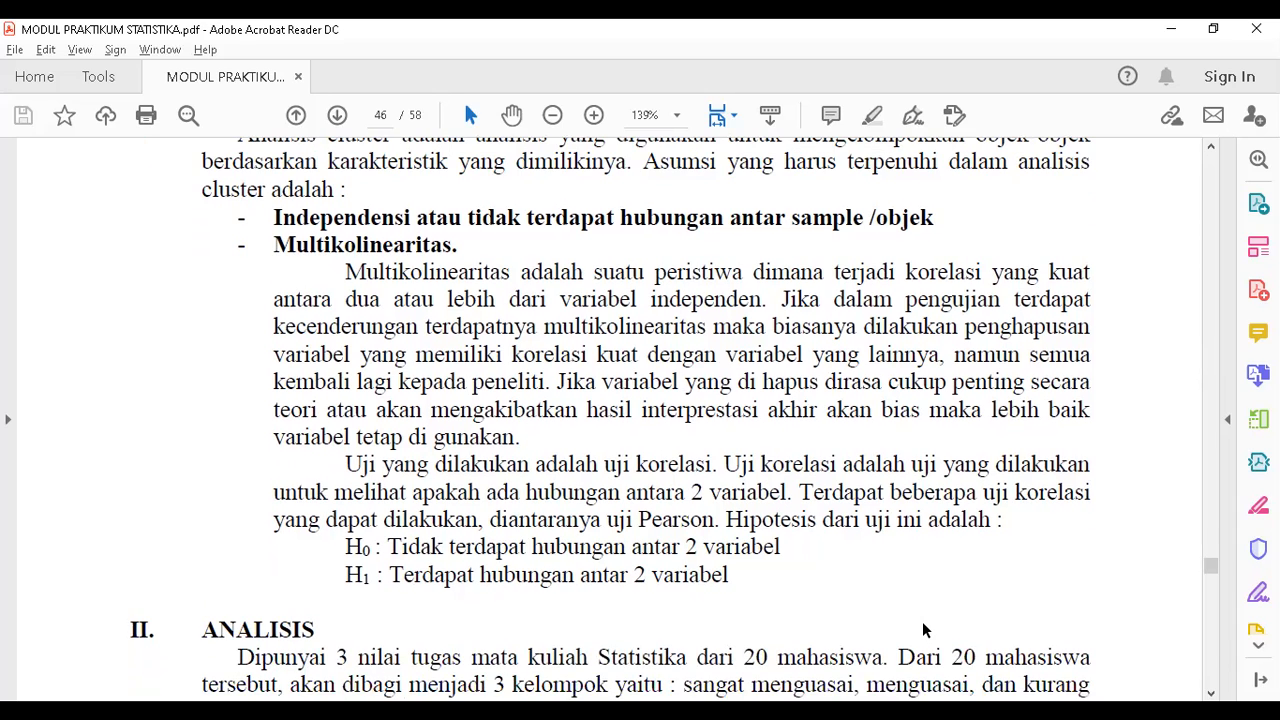
scroll(922, 628, "down", 5)
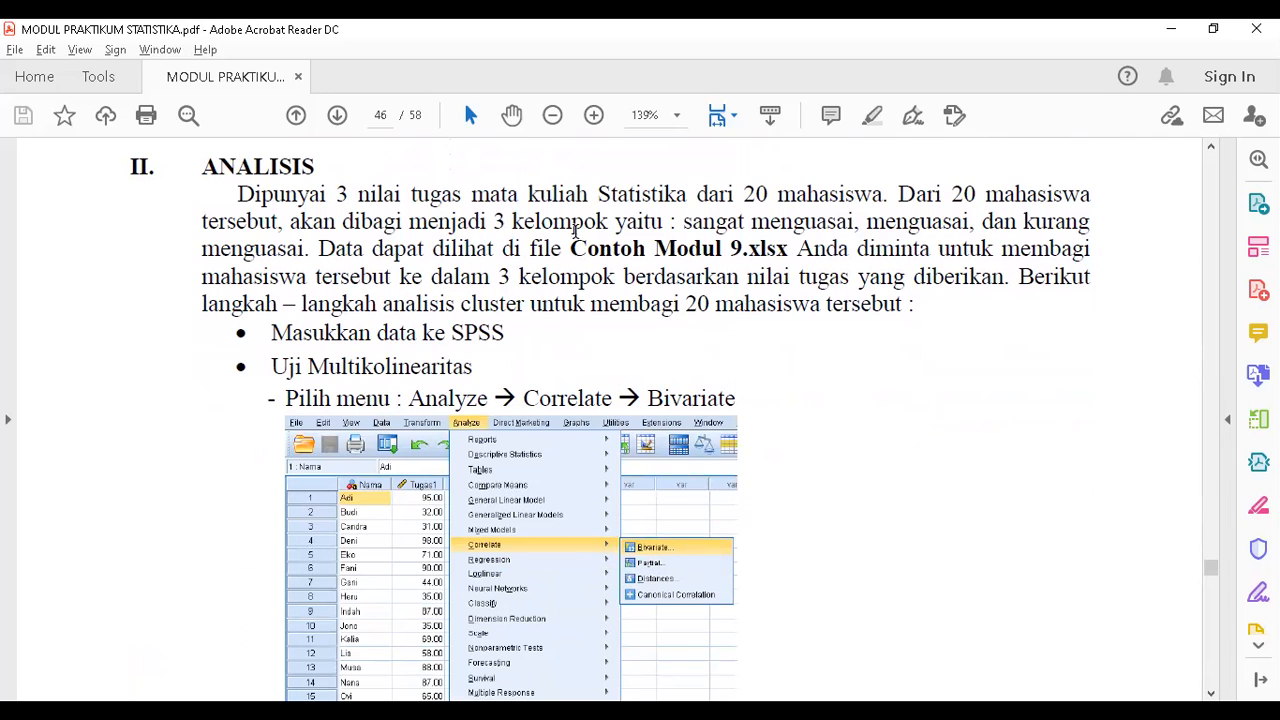
left_click_drag(528, 196, 735, 205)
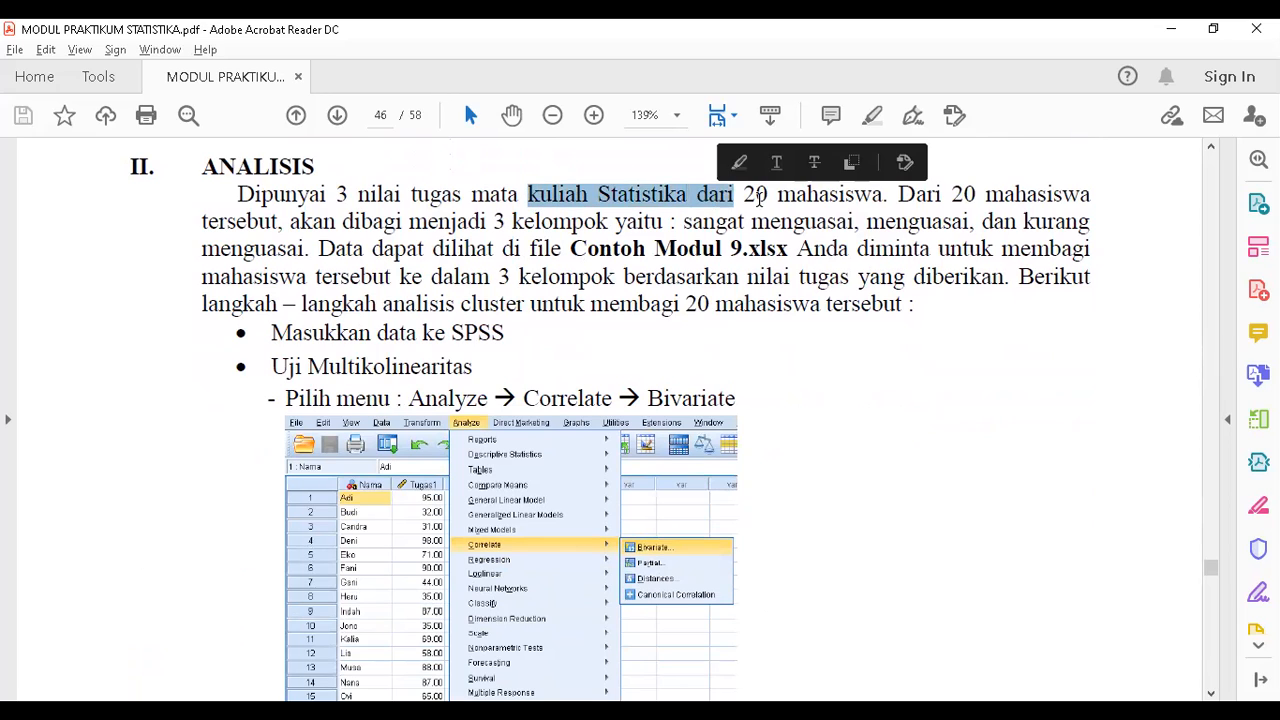
left_click(762, 197)
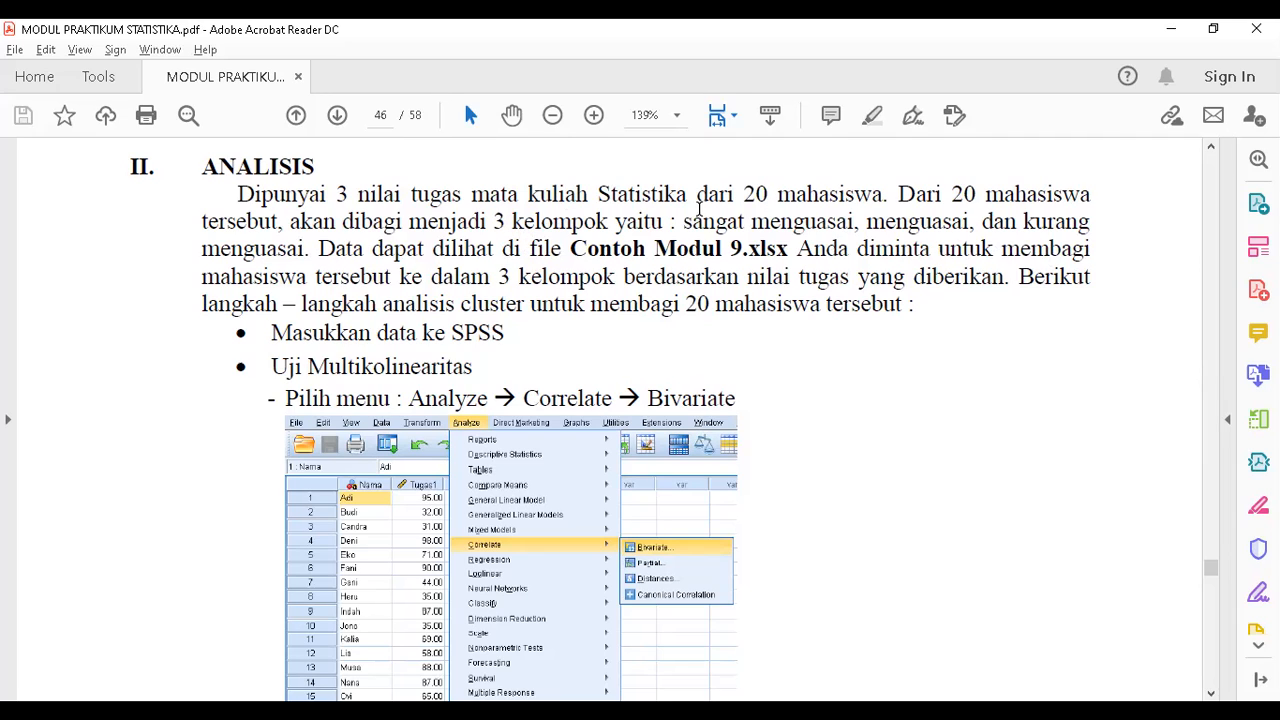
left_click_drag(686, 221, 975, 226)
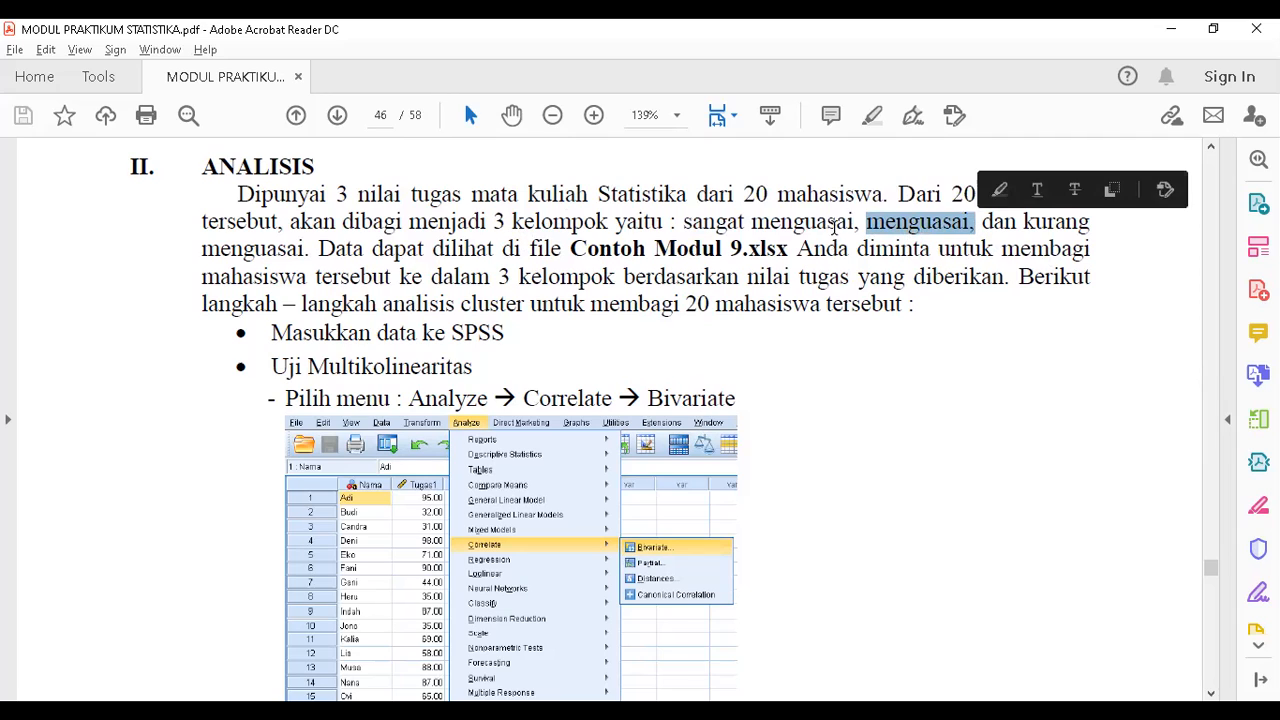
left_click(687, 220)
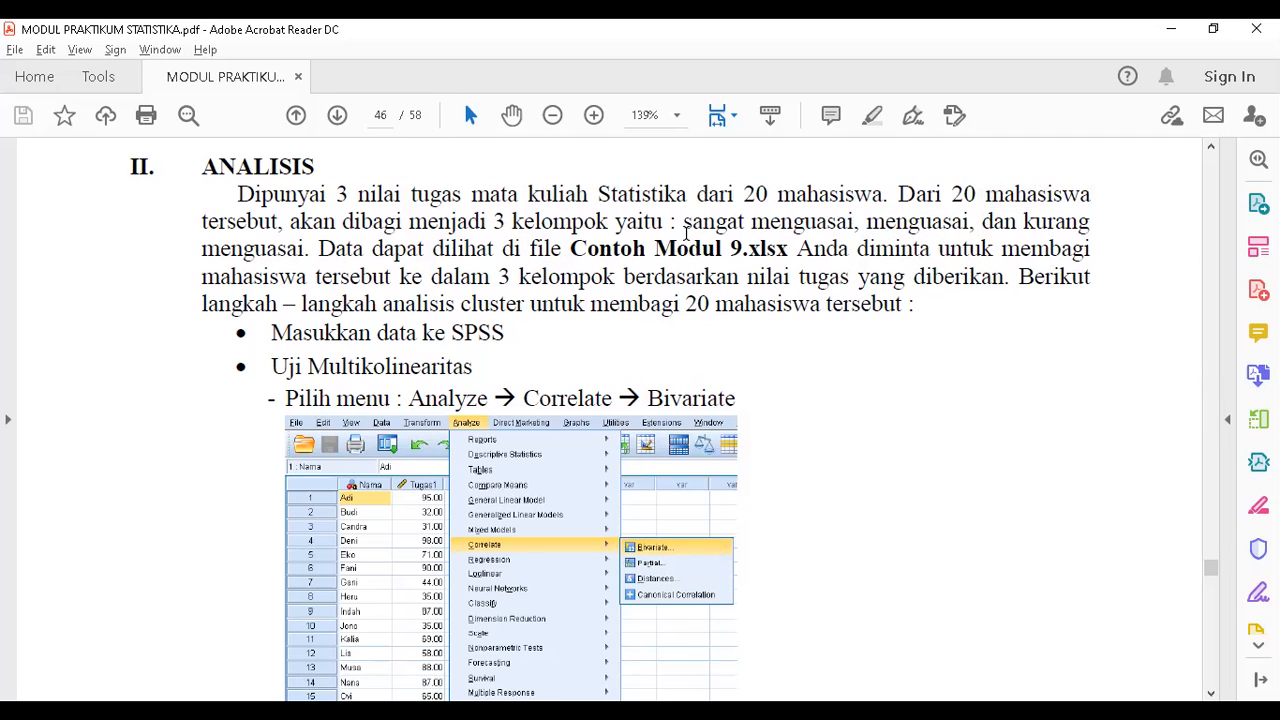
left_click_drag(680, 224, 302, 251)
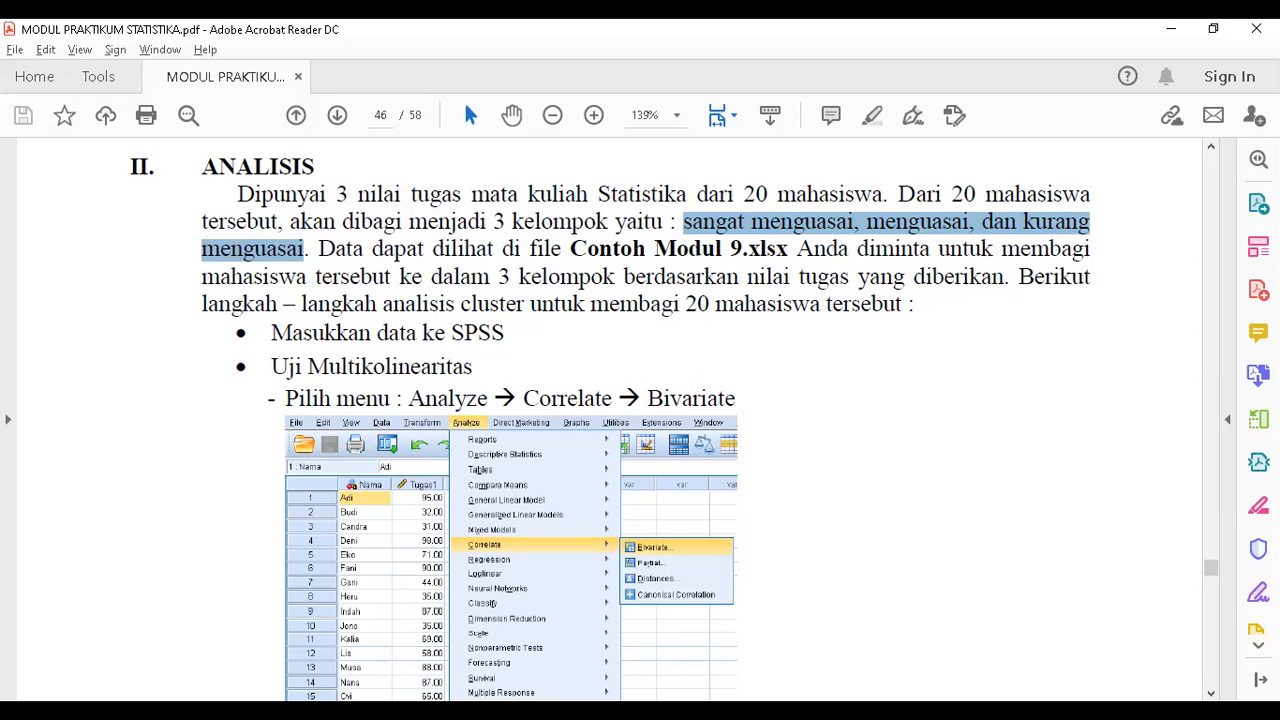
left_click_drag(568, 249, 790, 251)
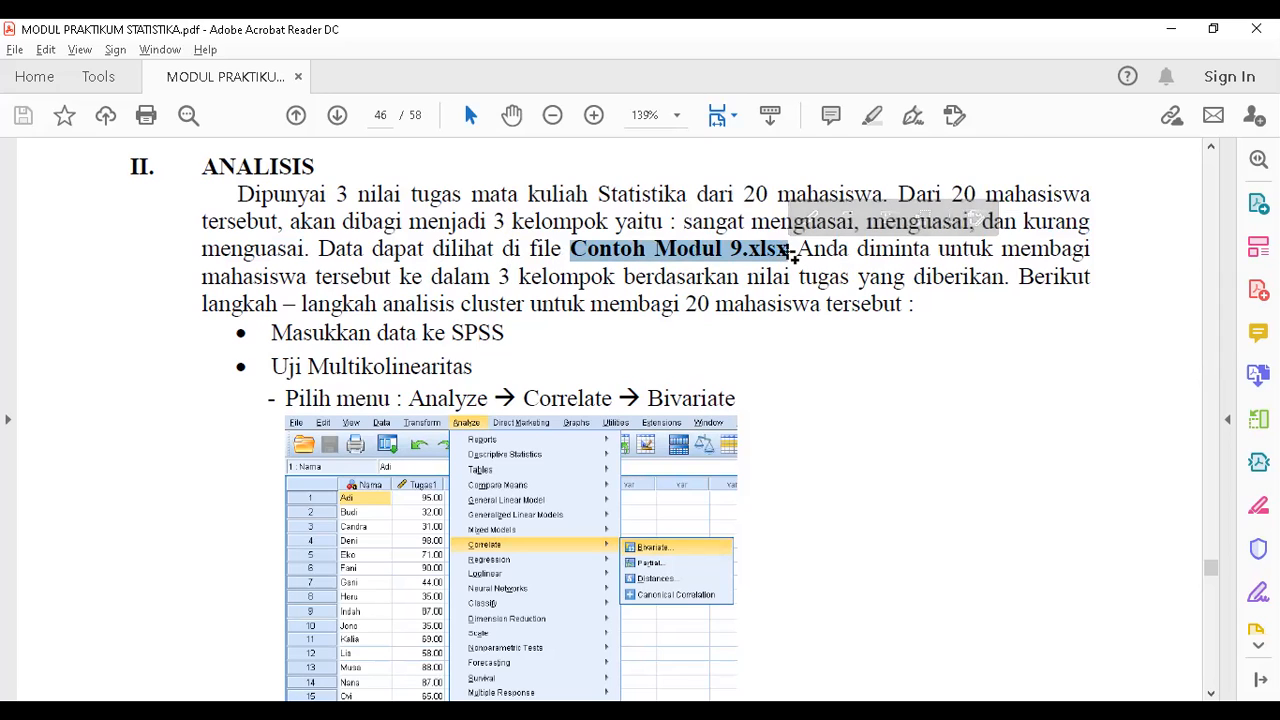
left_click(815, 372)
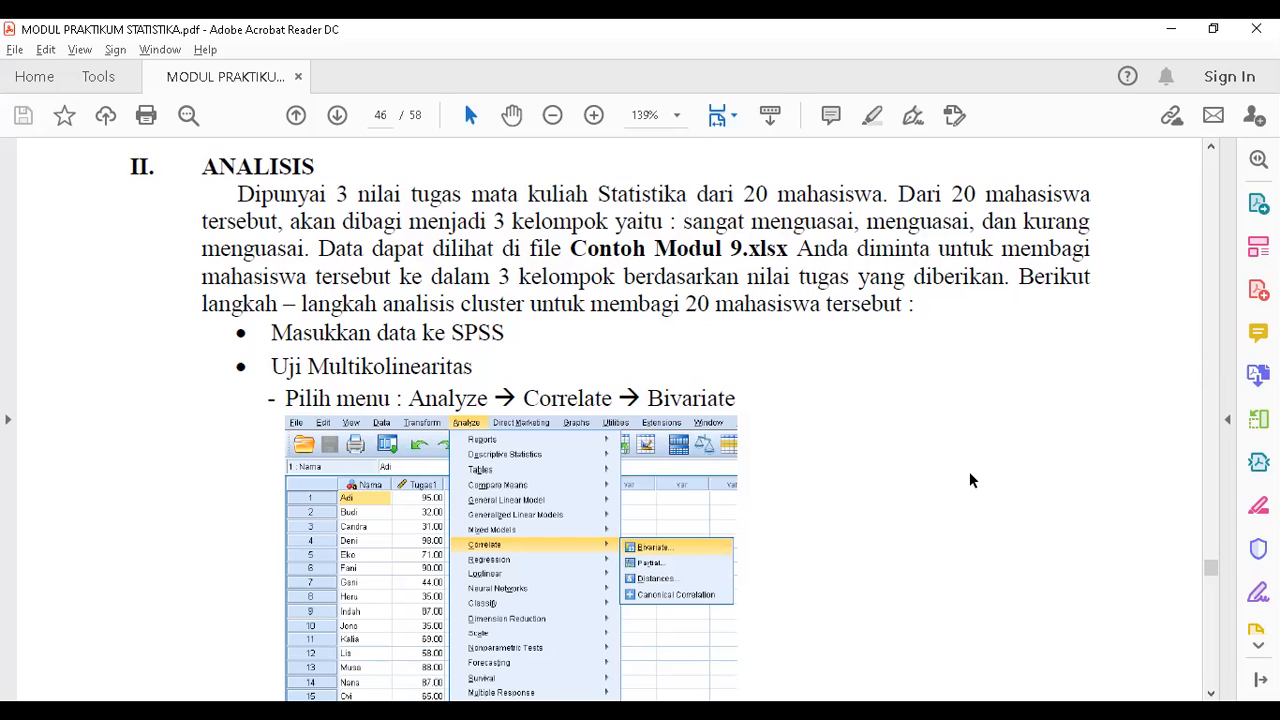
scroll(969, 480, "down", 5)
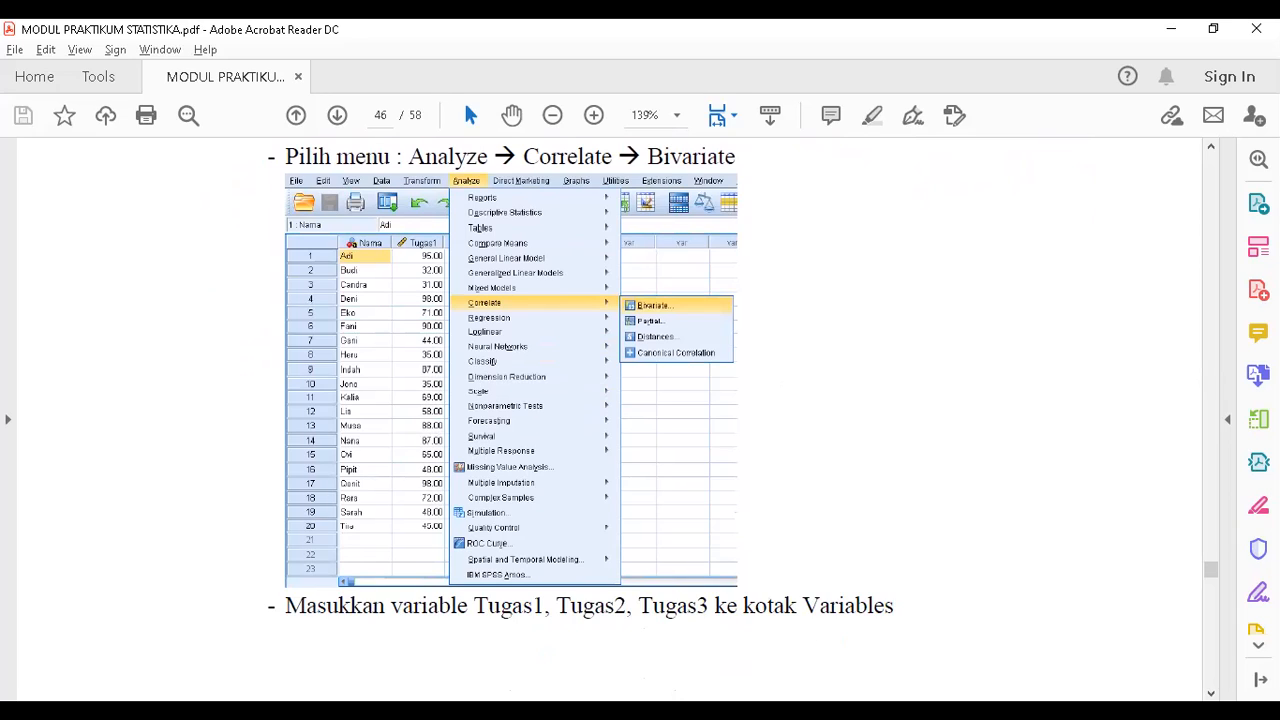
Return to the Contoh Modul 9.xlsx data in Excel and bring up the IBM SPSS Statistics start dialog
key("alt+Tab")
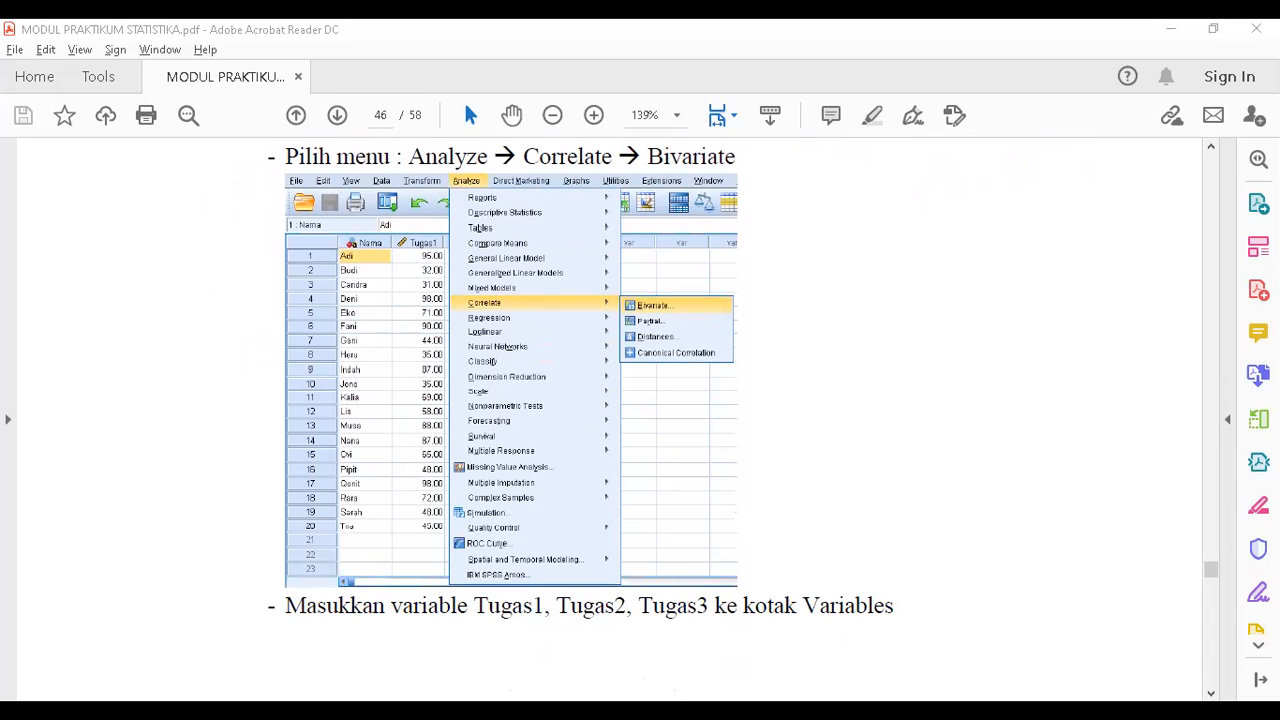
key("alt+Tab")
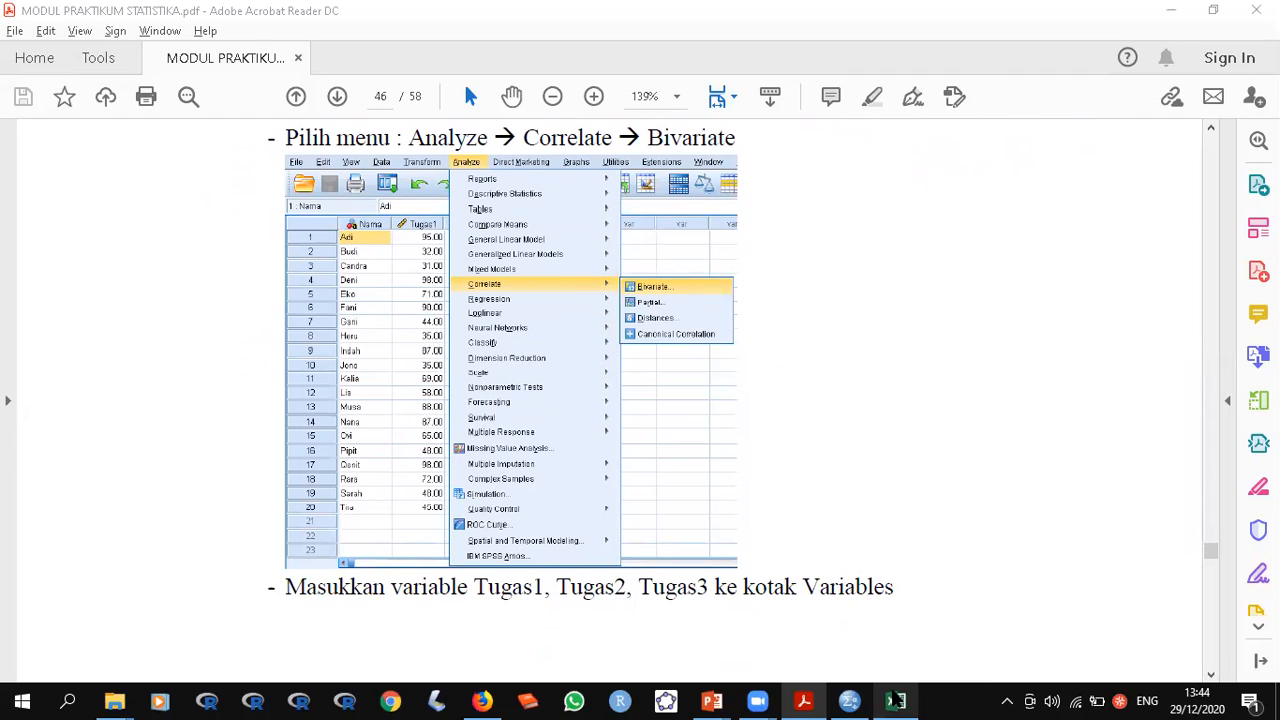
left_click(896, 702)
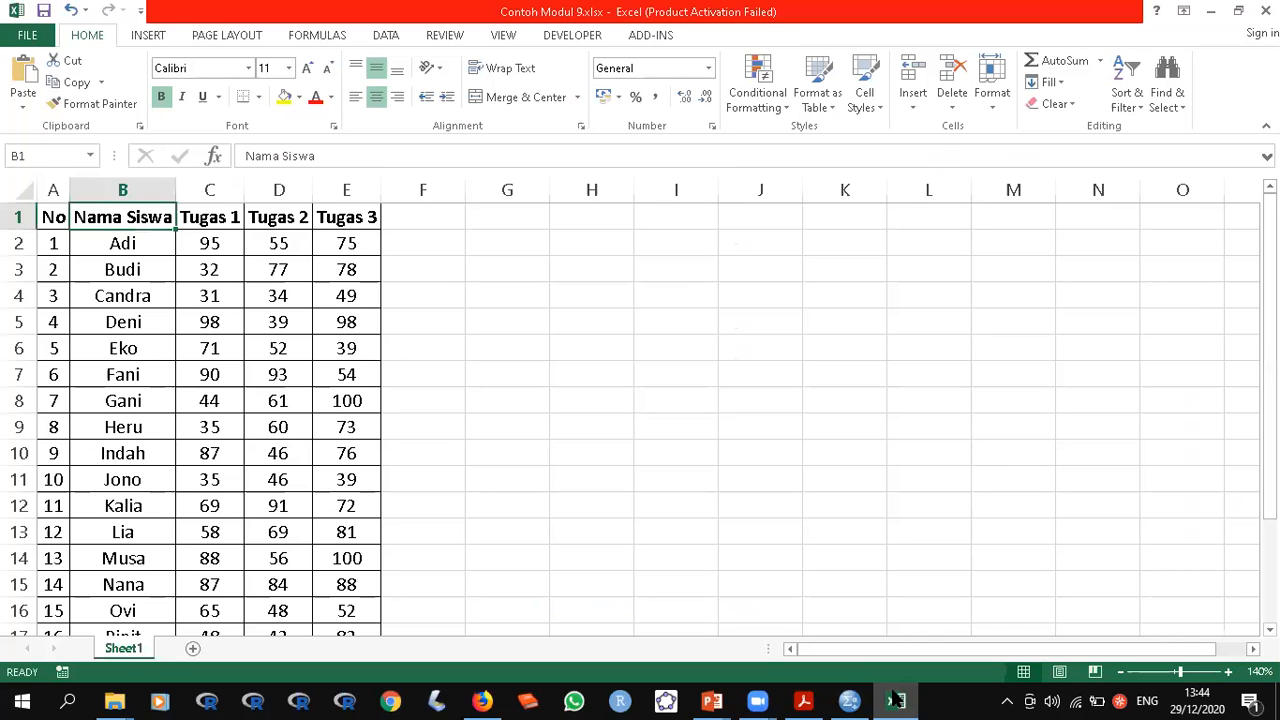
left_click(66, 249)
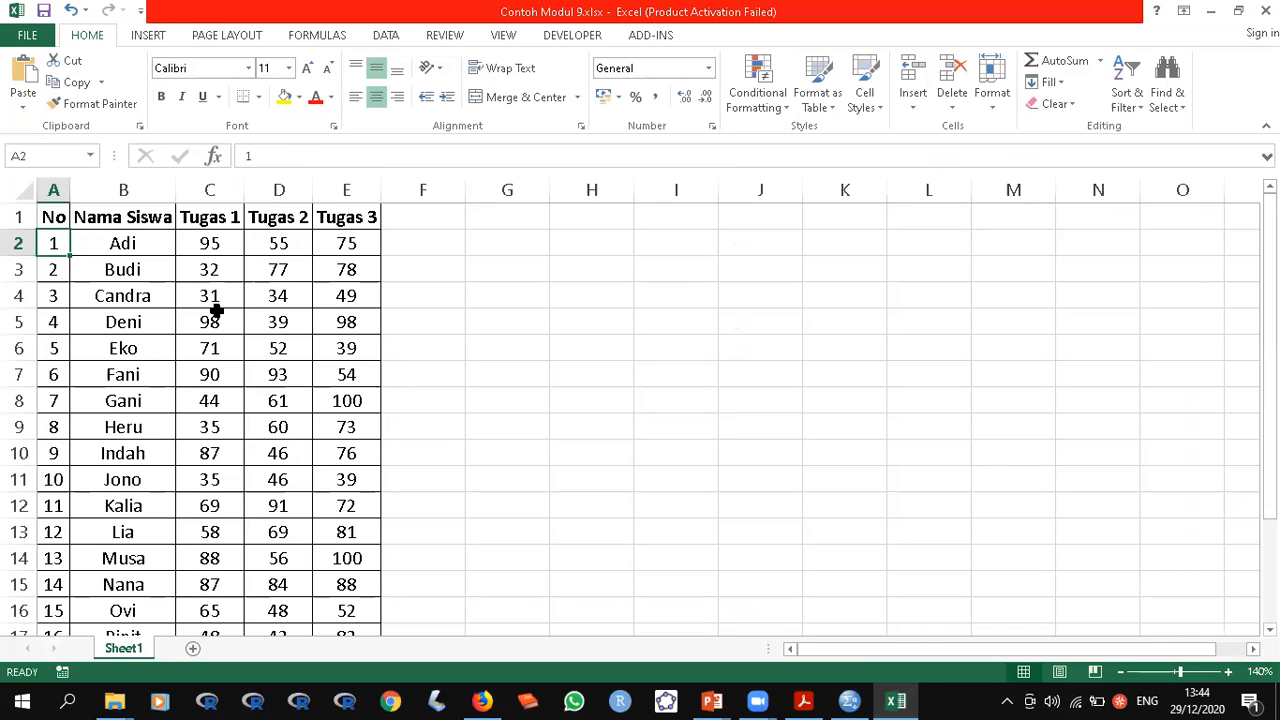
left_click(866, 702)
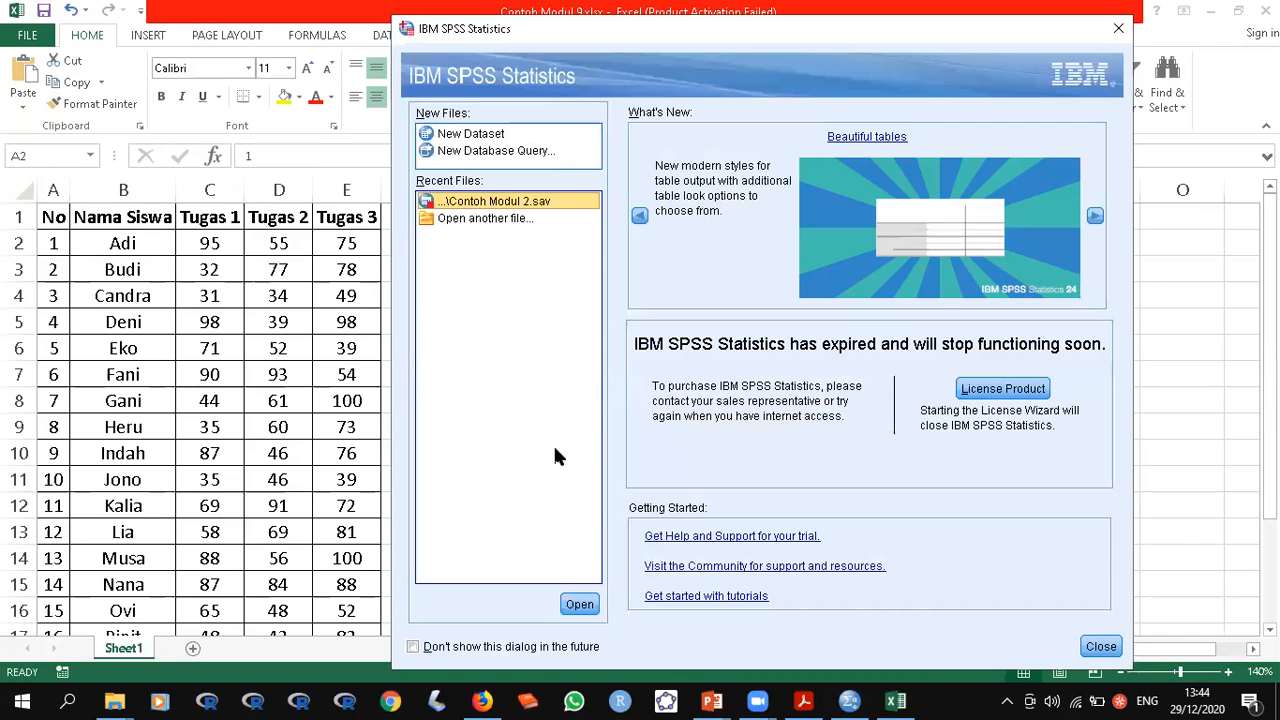
Create a new empty dataset in SPSS and display its variable definitions
left_click(484, 133)
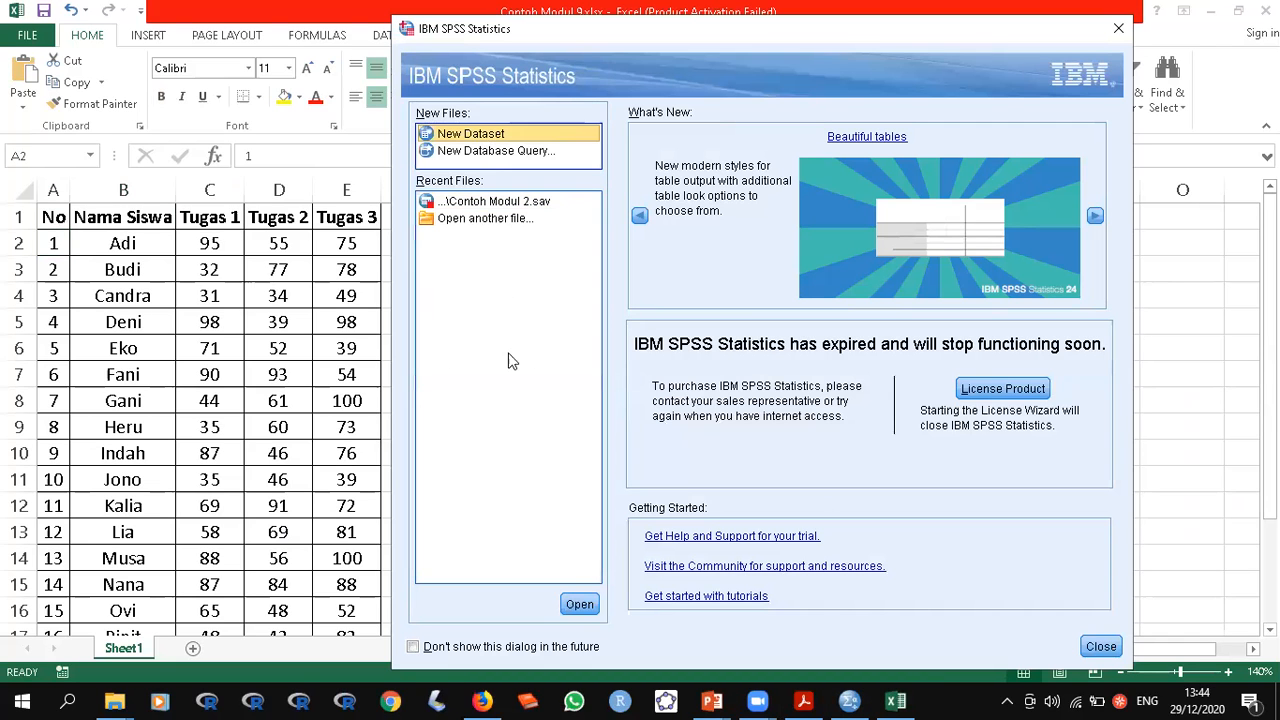
left_click(580, 604)
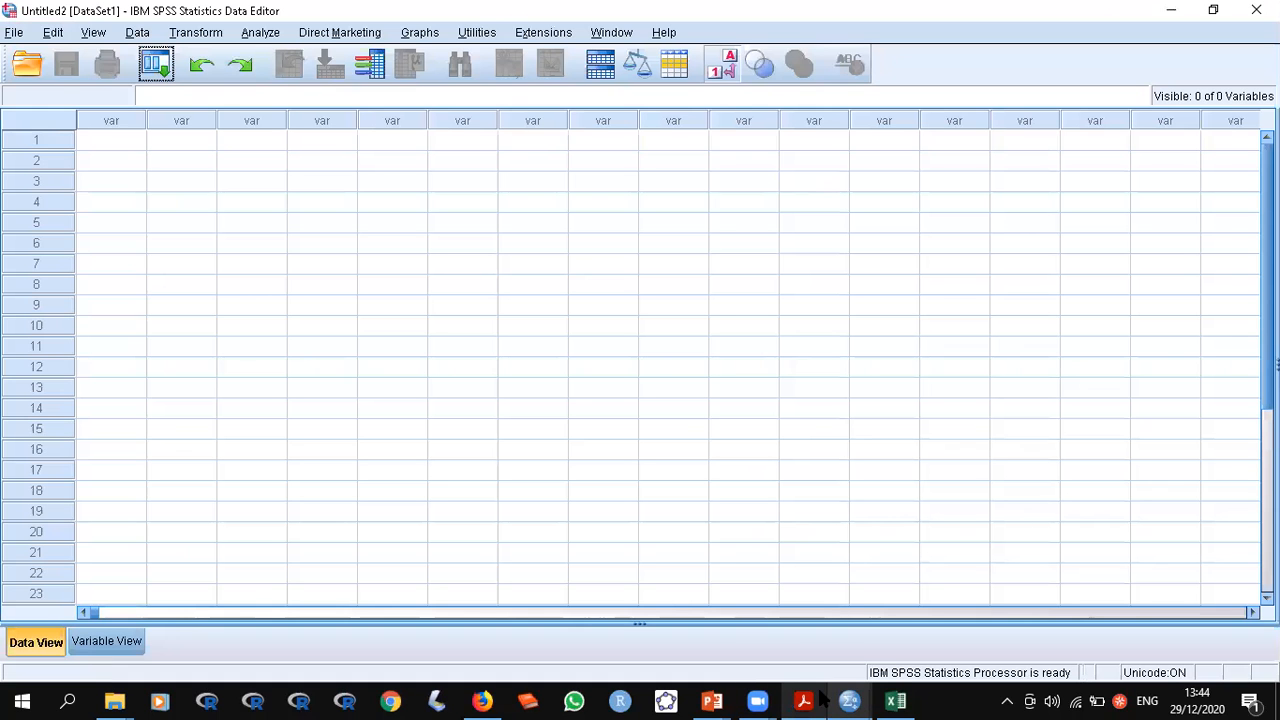
left_click(133, 146)
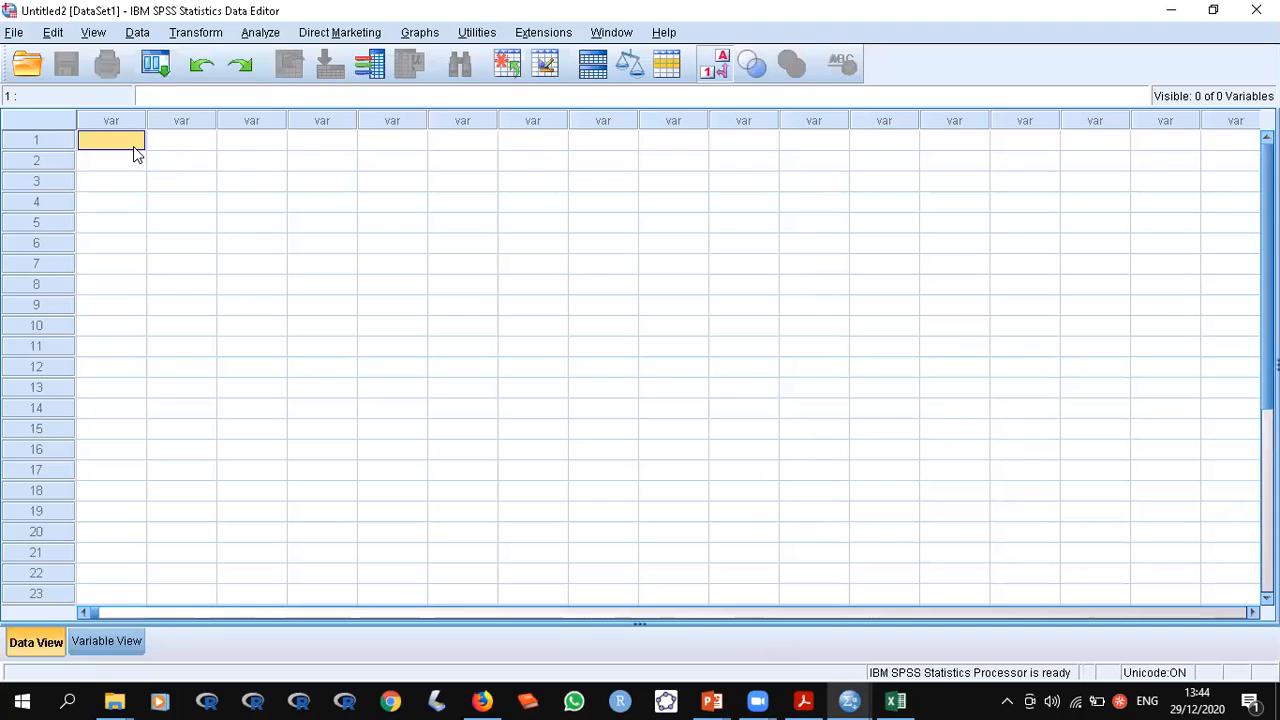
left_click(119, 640)
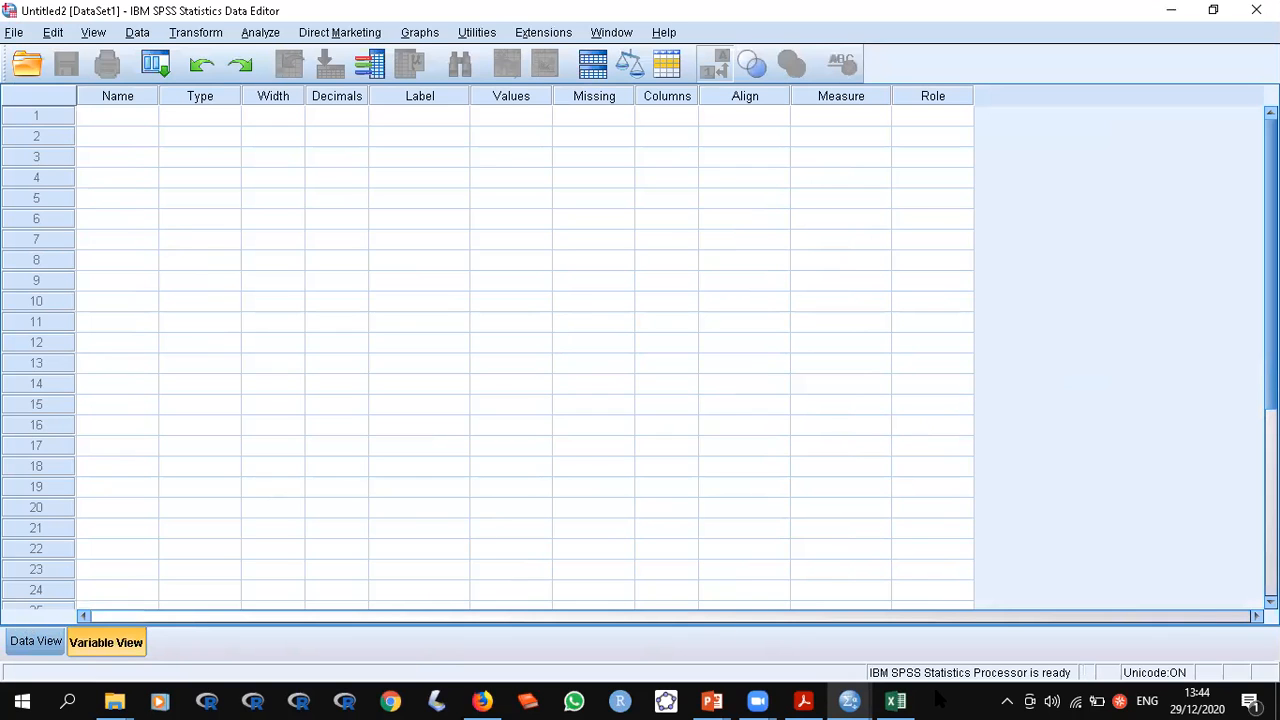
Check the column headings in the Excel sheet and name the first SPSS variable Nama_Siswa
left_click(896, 701)
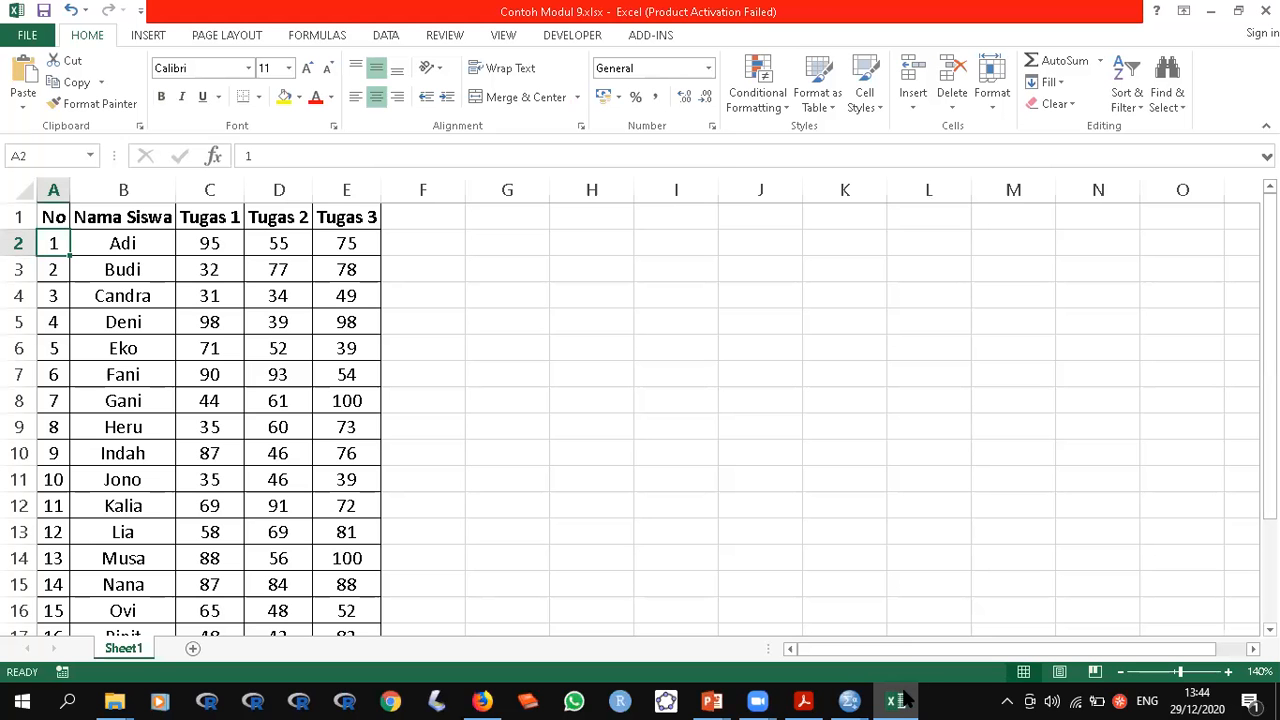
left_click(905, 700)
left_click(137, 118)
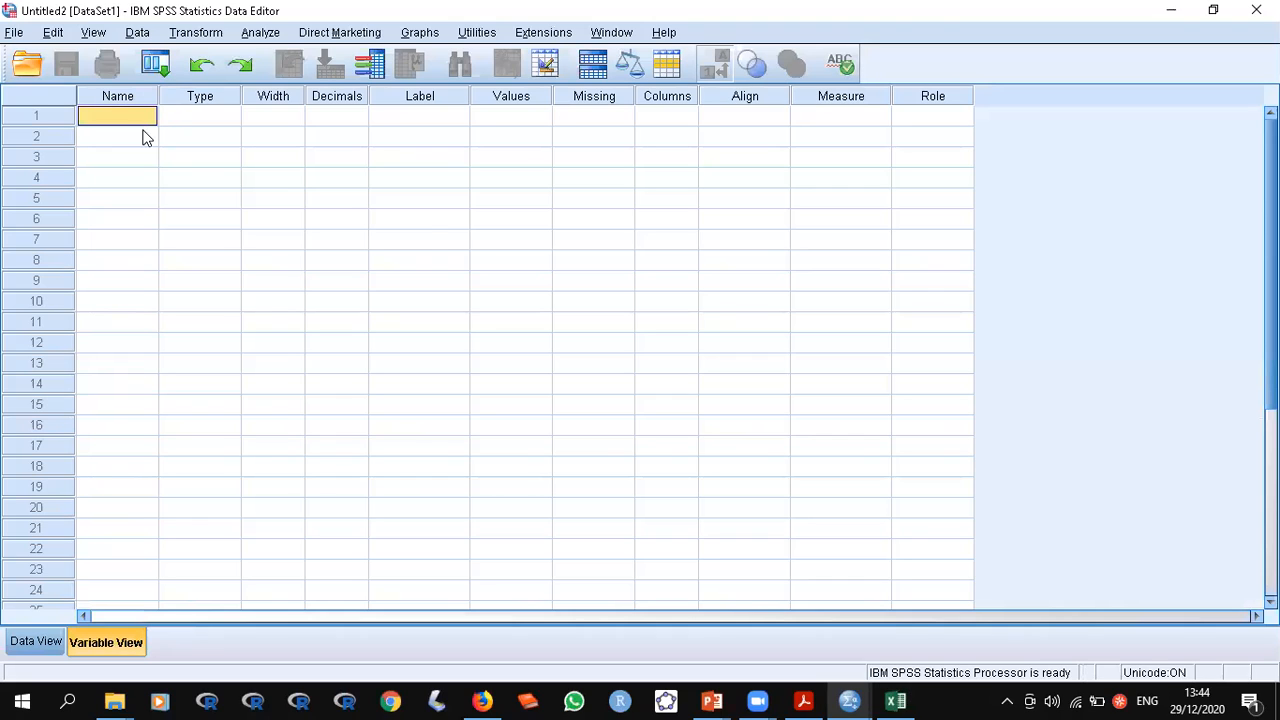
type("Nama_Siswa")
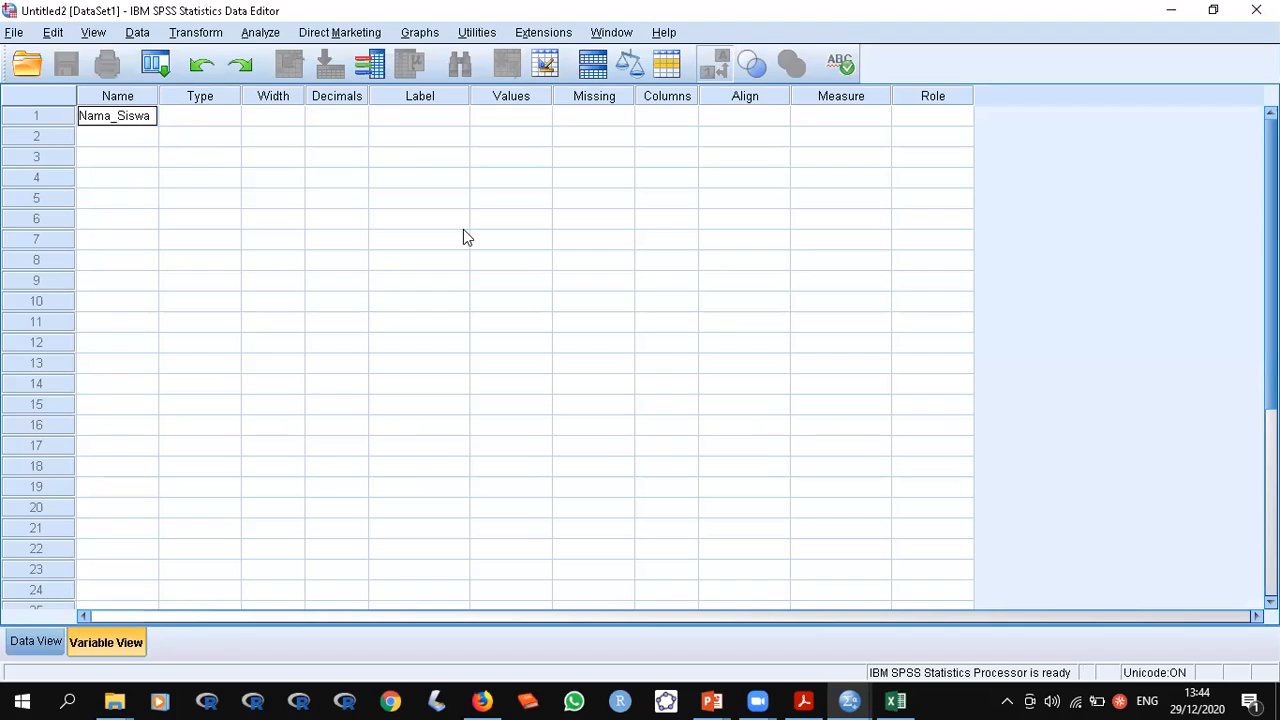
key("Return")
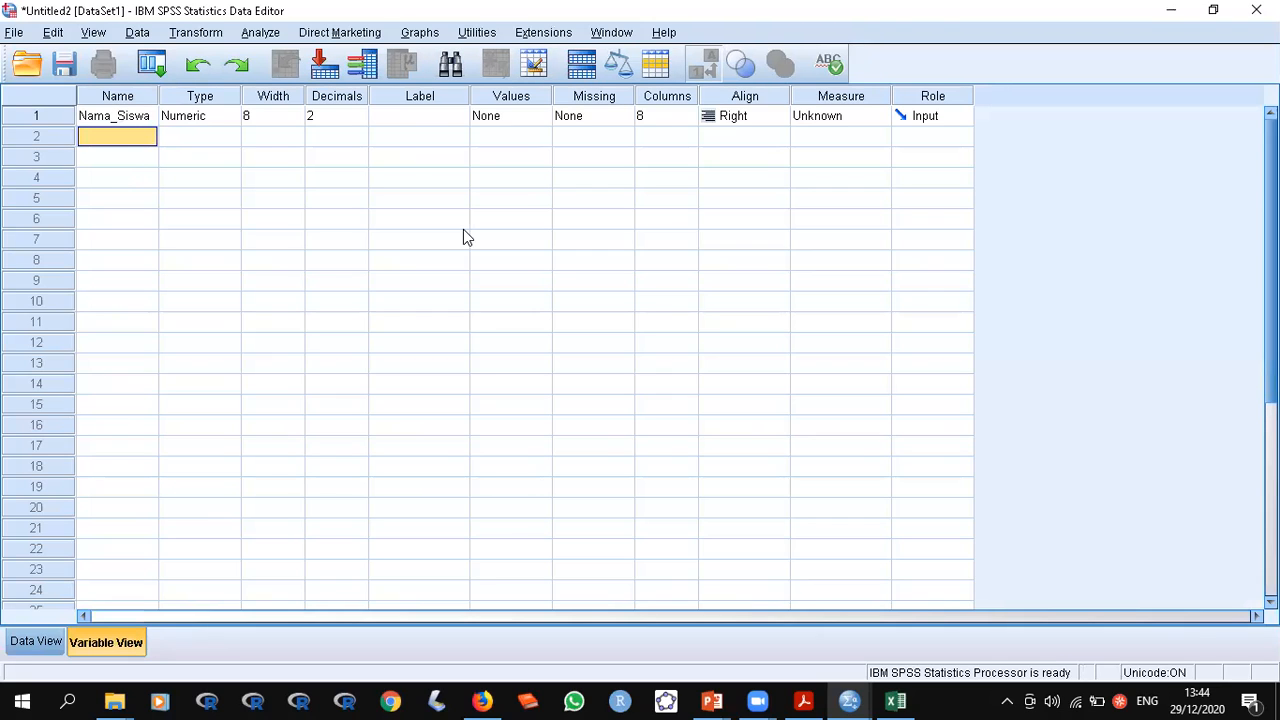
Add three more variables below Nama_Siswa, named Tugas1, Tugas2 and Tugas3
type("Tugas")
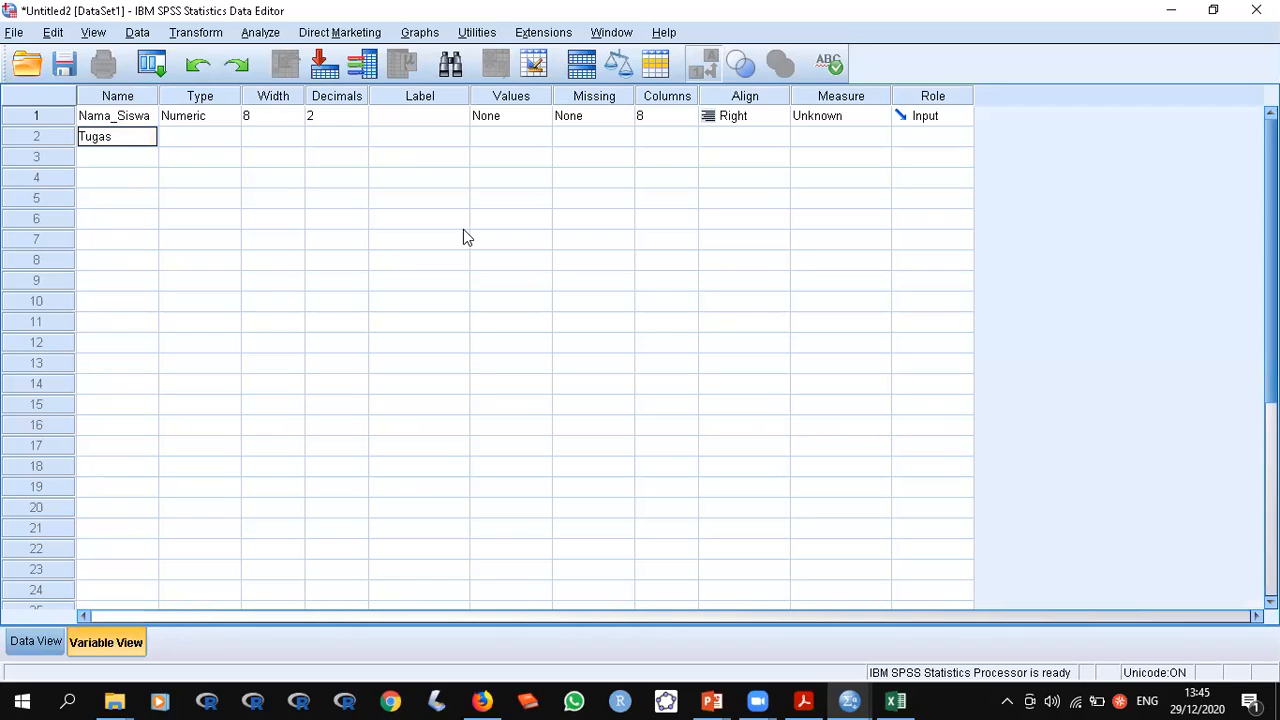
type("1")
key("Return")
type("Tugas2")
key("Return")
type("Tuga")
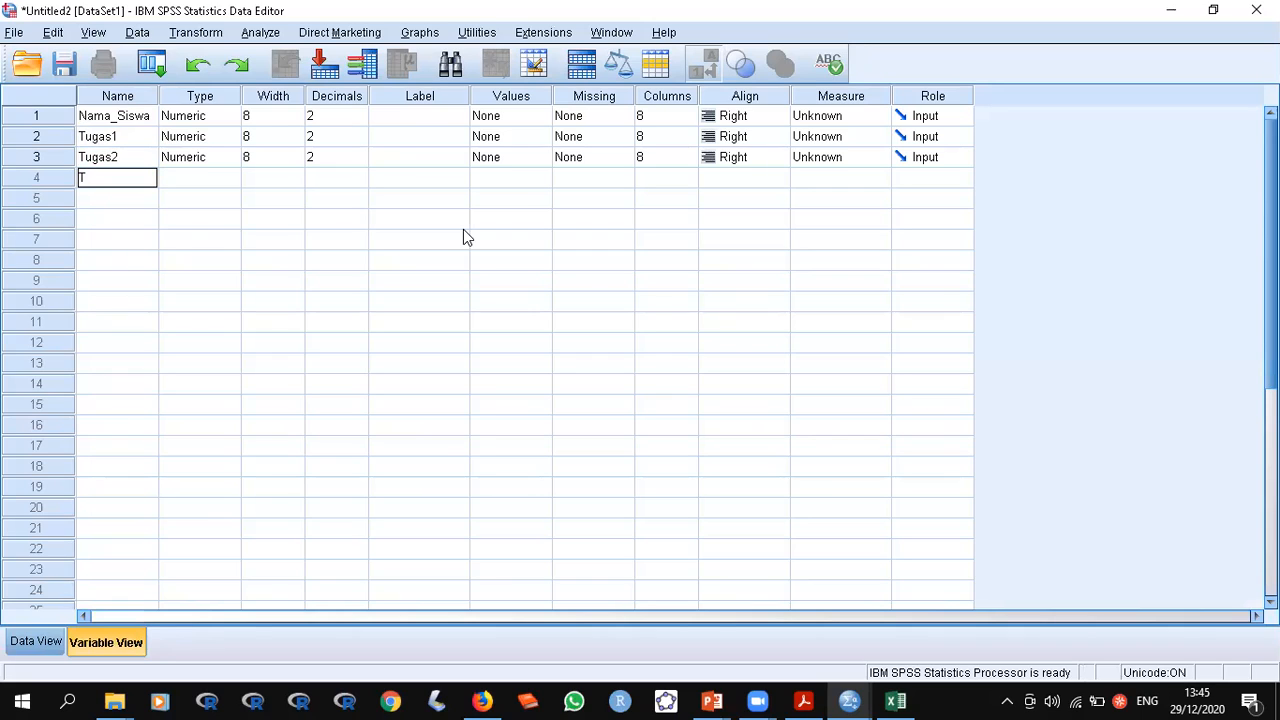
type("s 2")
key("BackSpace")
key("BackSpace")
type("3")
key("Return")
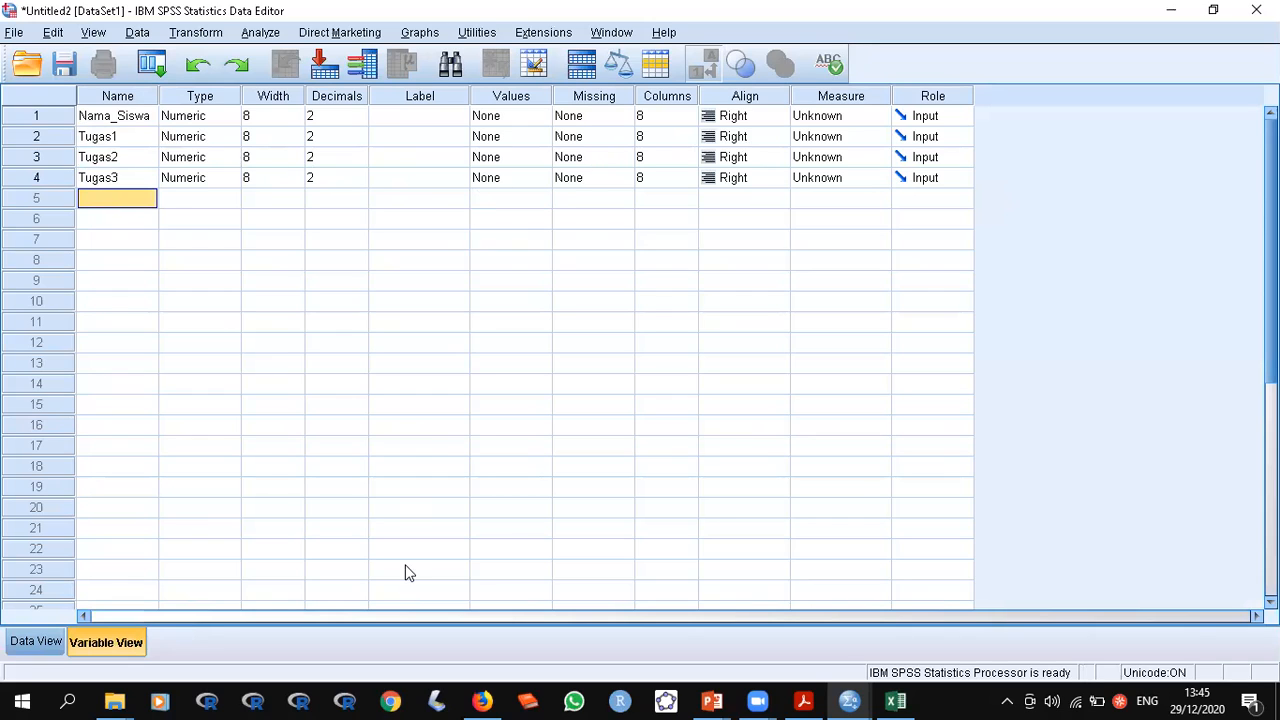
Show the dataset's data grid and copy the student names and three assignment scores in B2:E21 of the Excel sheet
left_click(30, 643)
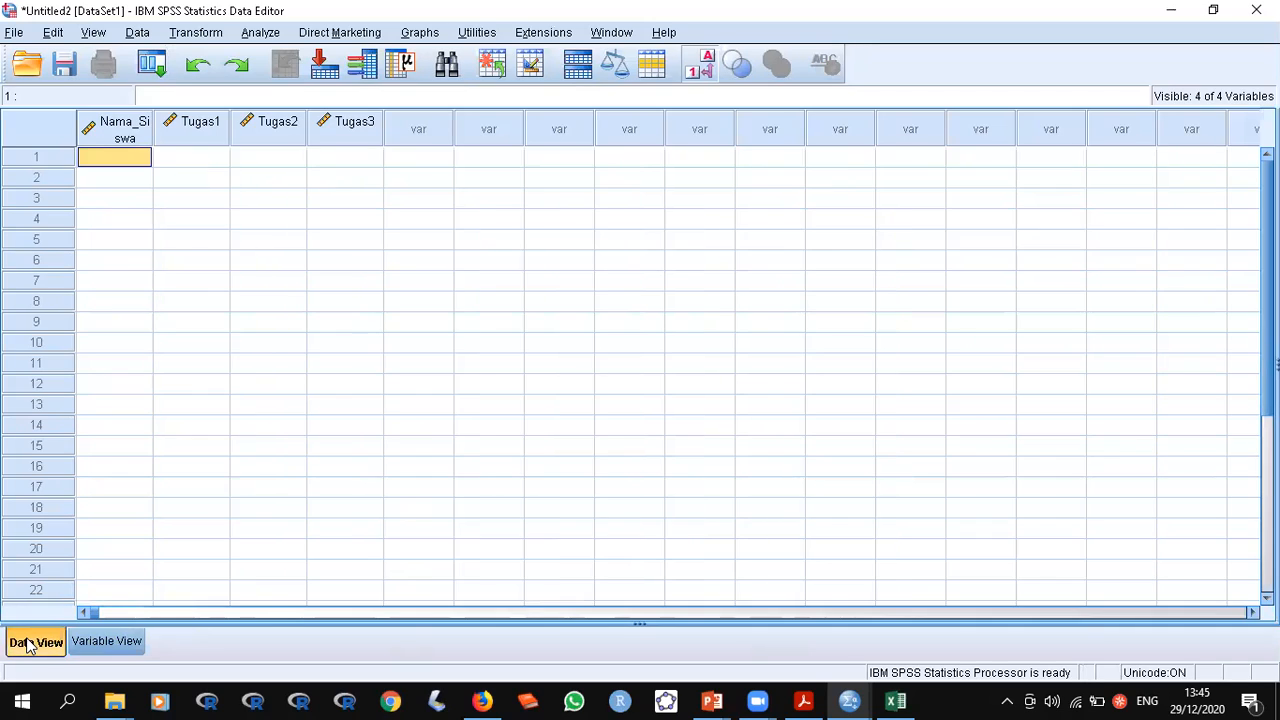
left_click(895, 701)
left_click_drag(137, 242, 350, 587)
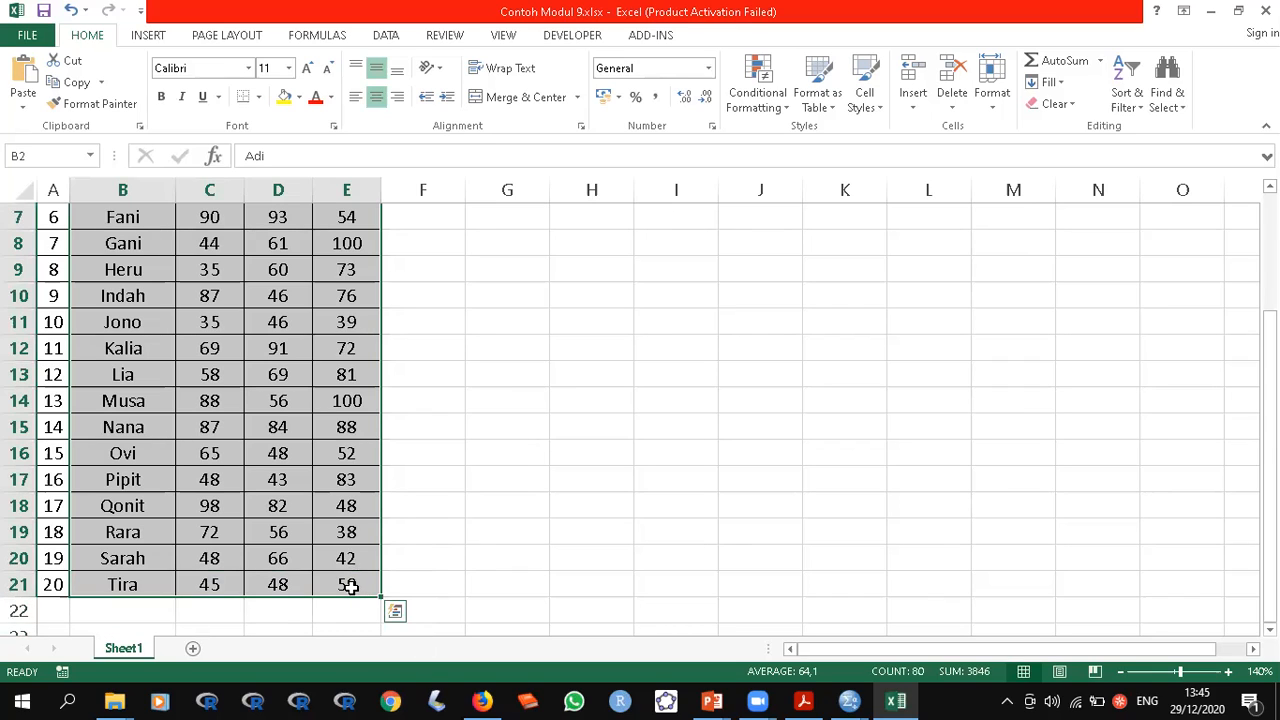
key("ctrl+c")
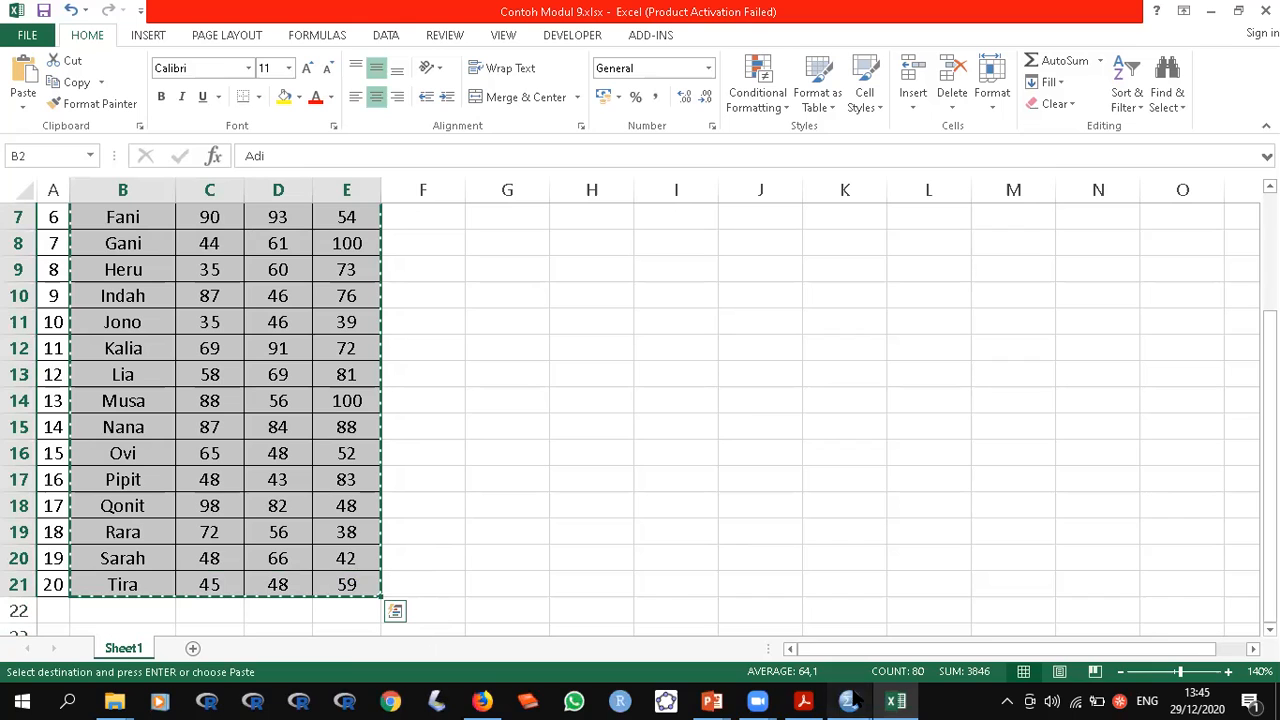
Try to paste the copied names and scores into the SPSS data grid from the first Nama_Siswa cell
mouse_move(850, 700)
left_click(951, 646)
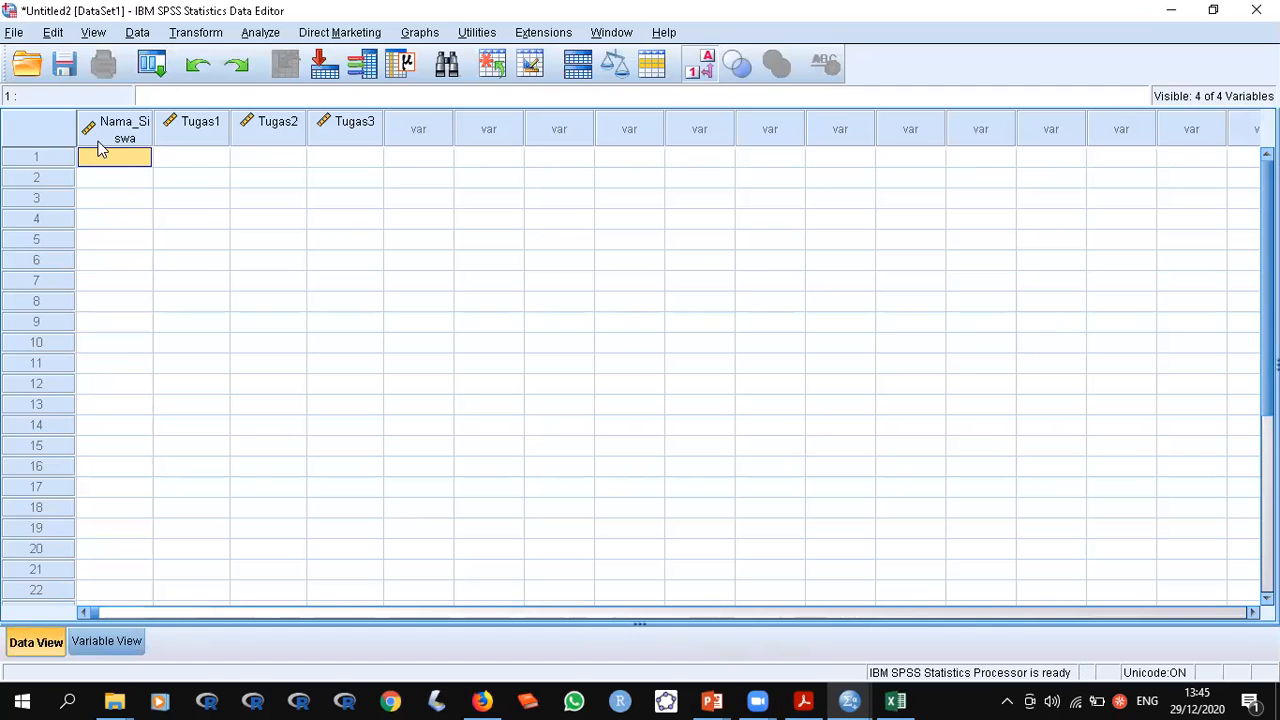
right_click(98, 163)
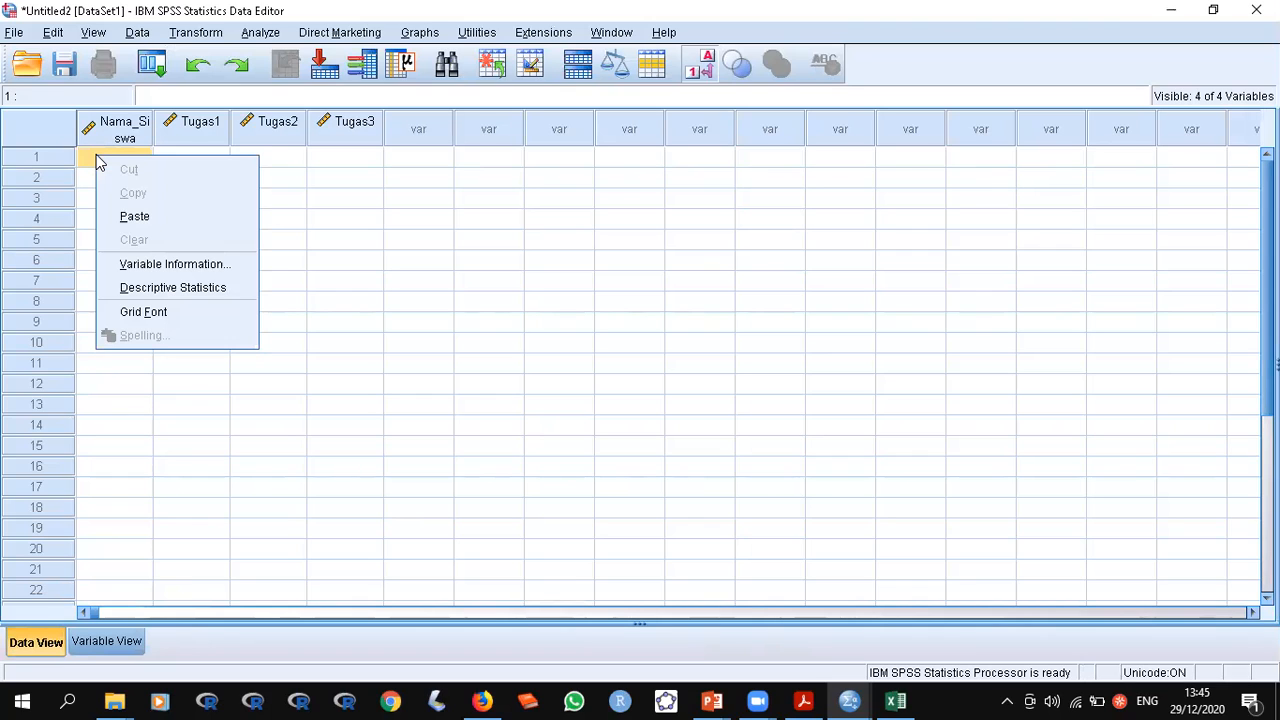
left_click(137, 216)
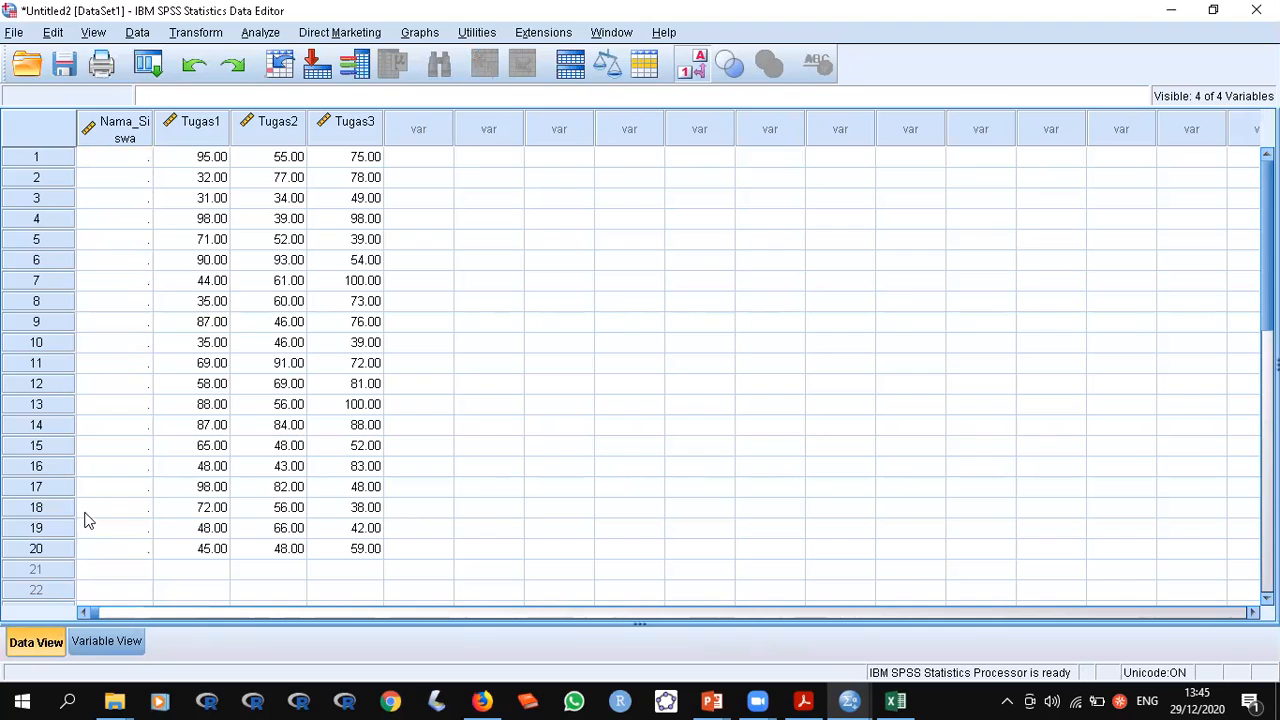
Change the variable type of Nama_Siswa to String in the variable definitions
left_click(93, 645)
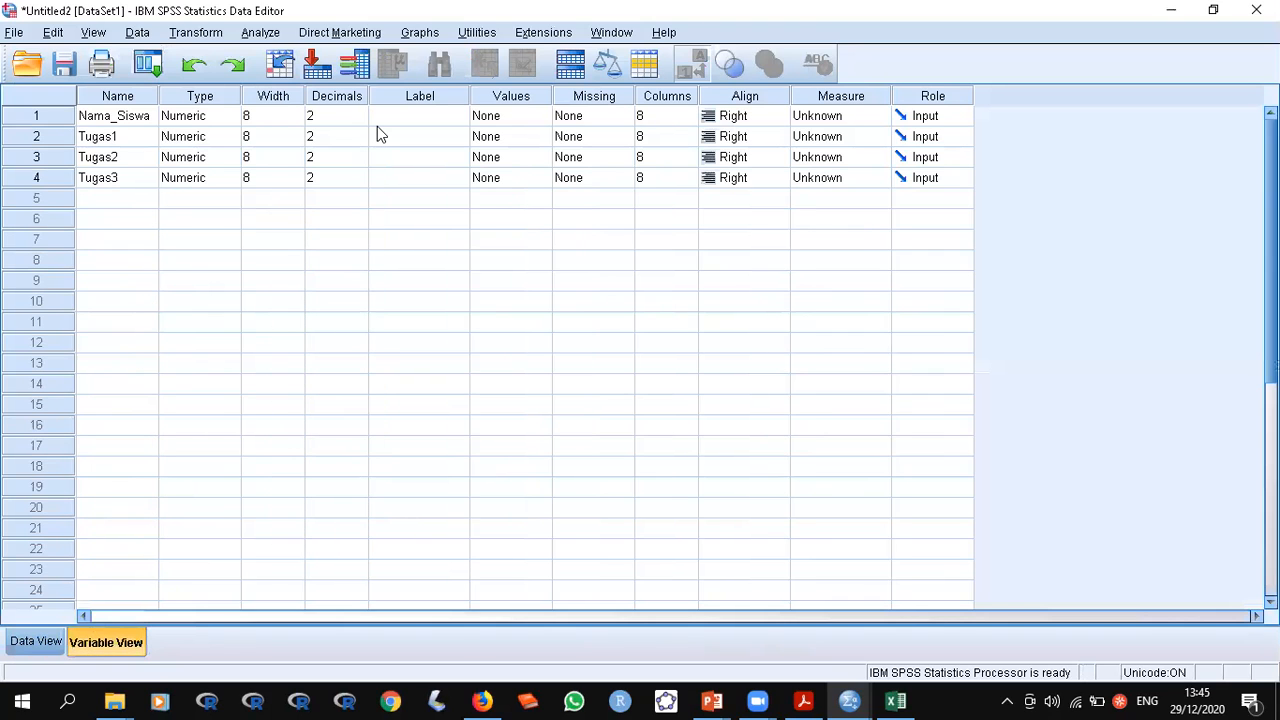
left_click(190, 121)
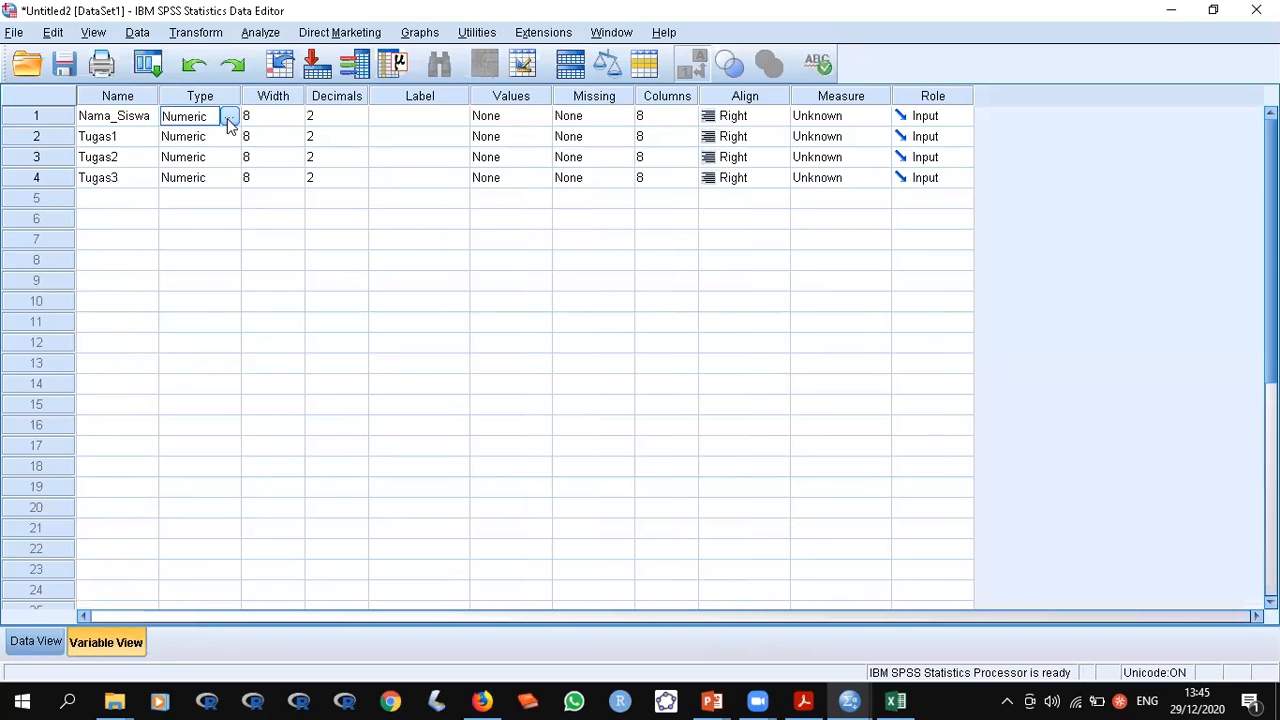
left_click(229, 119)
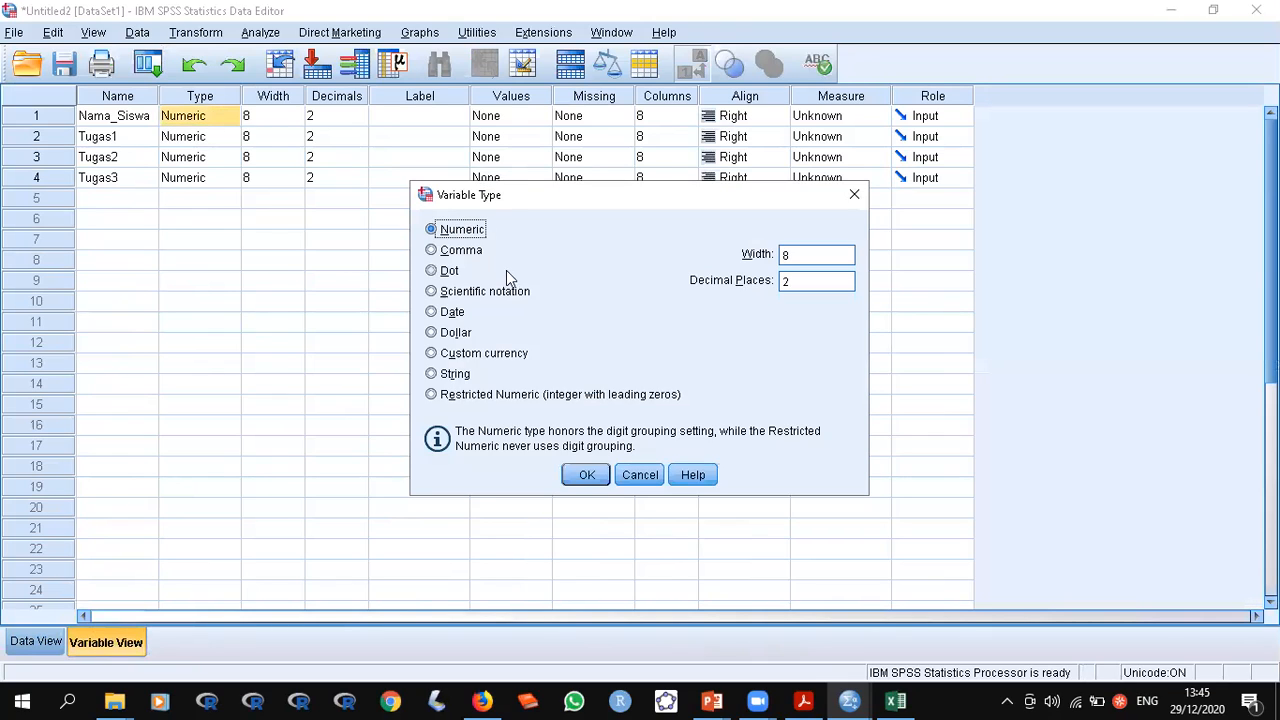
left_click(445, 376)
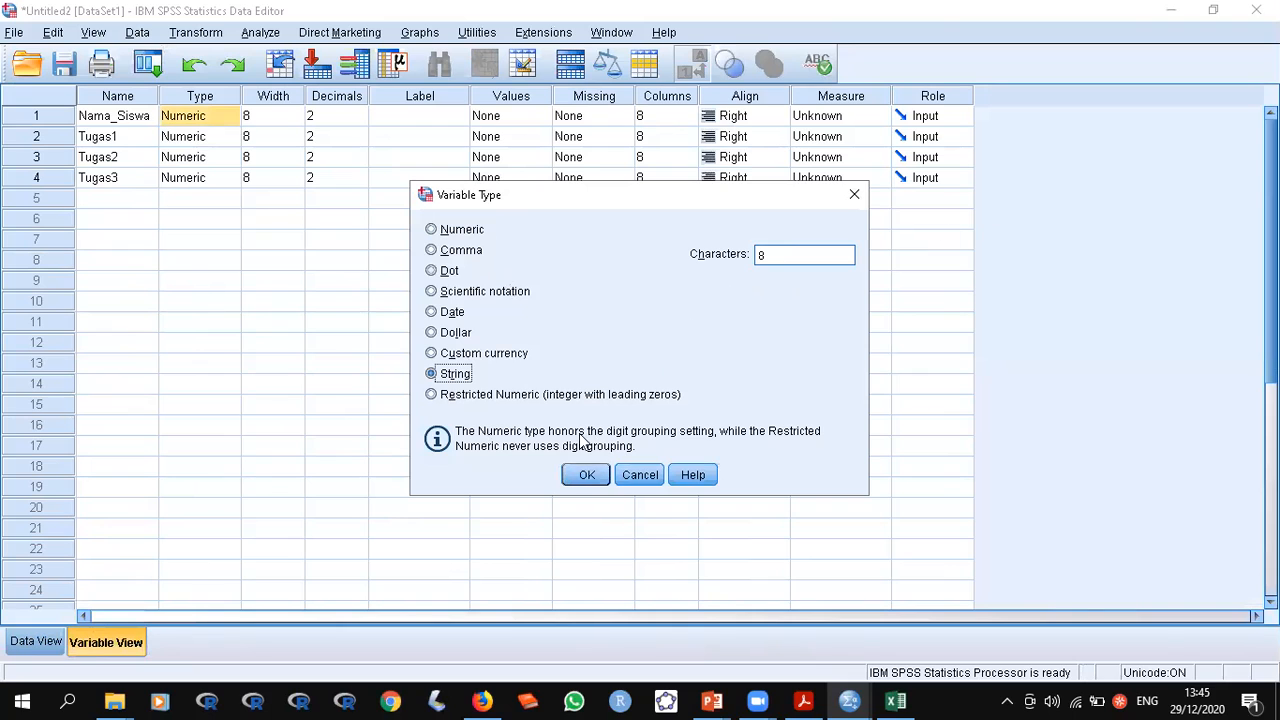
left_click(587, 476)
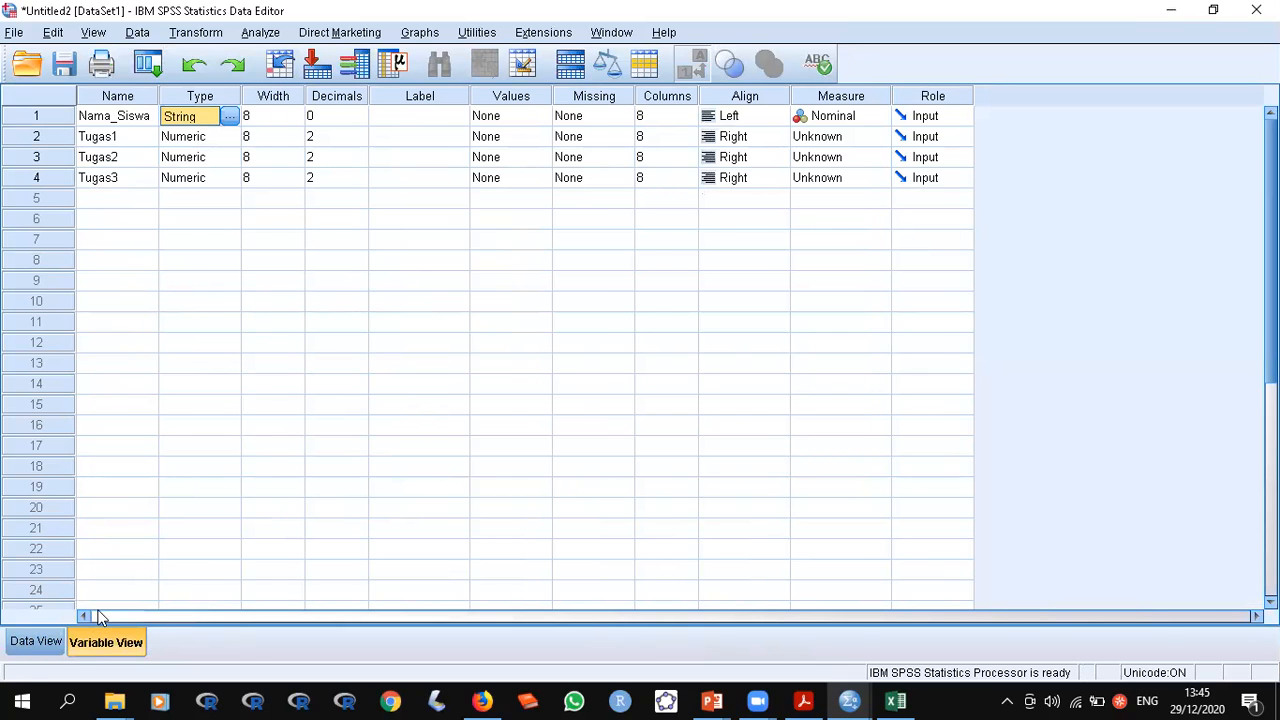
Paste the copied Excel block again from the first Nama_Siswa cell and check the student names in the data grid
left_click(36, 643)
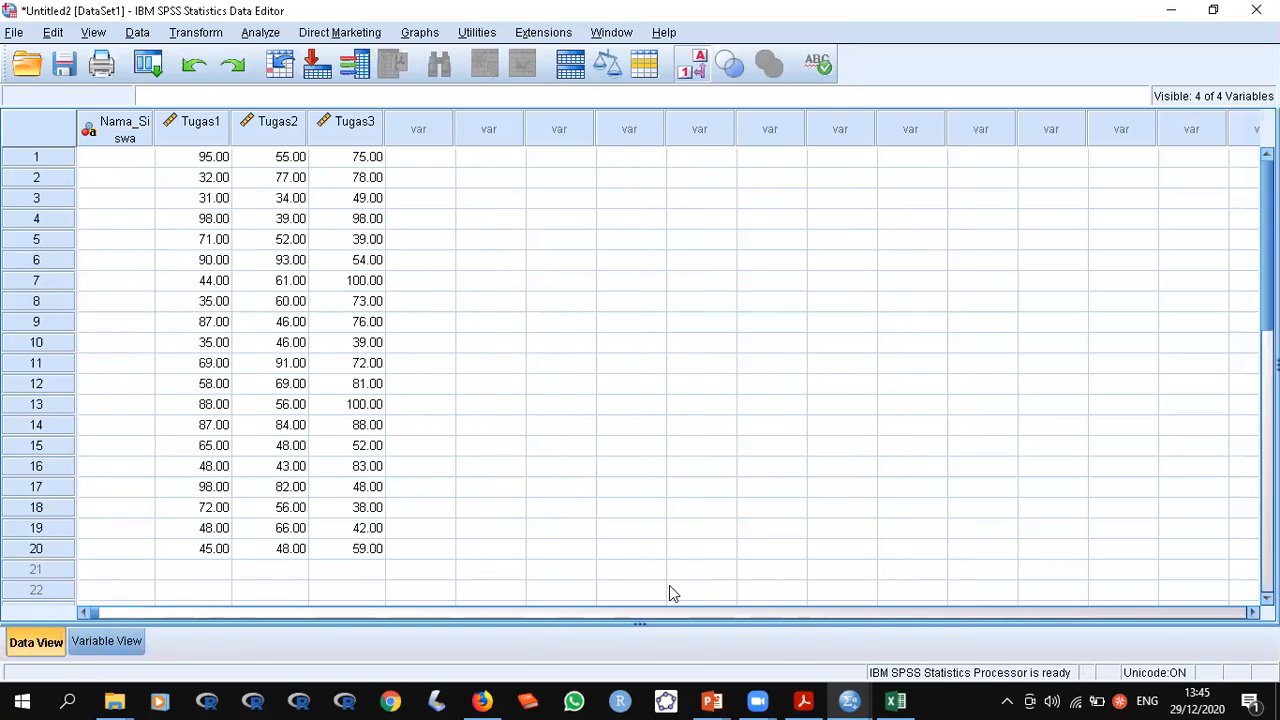
left_click(895, 701)
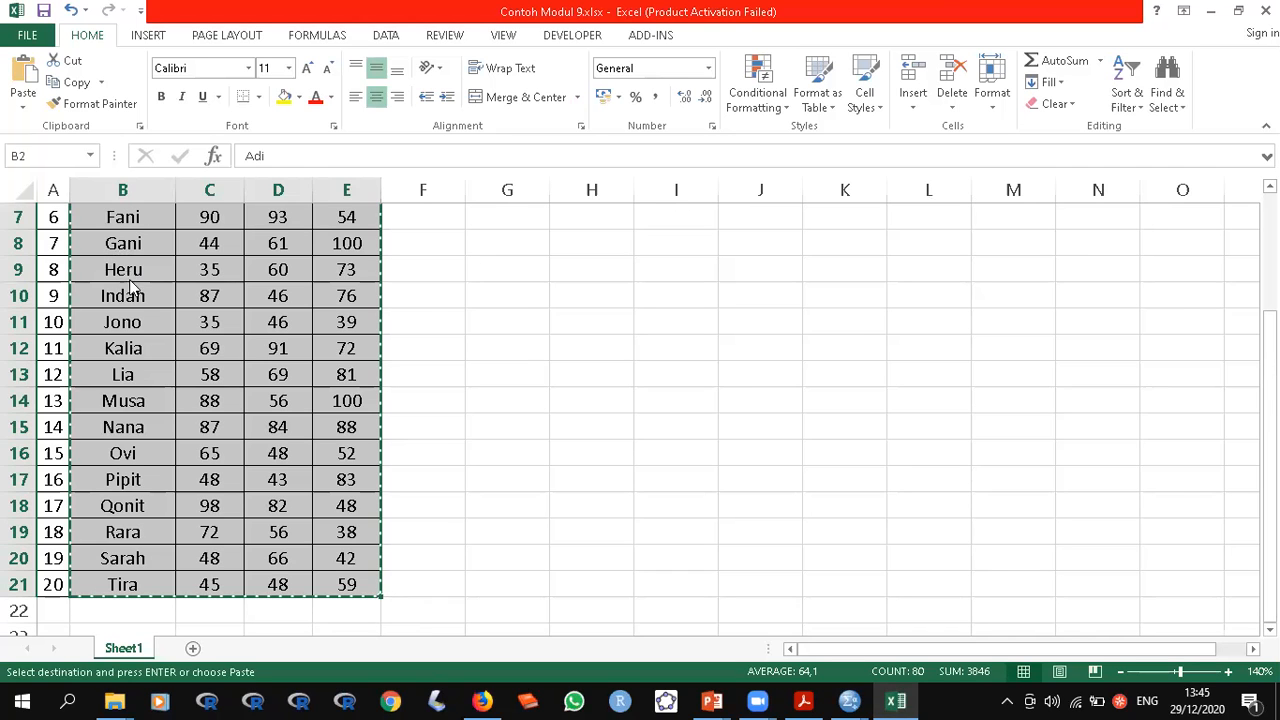
key("alt+Tab")
left_click(118, 155)
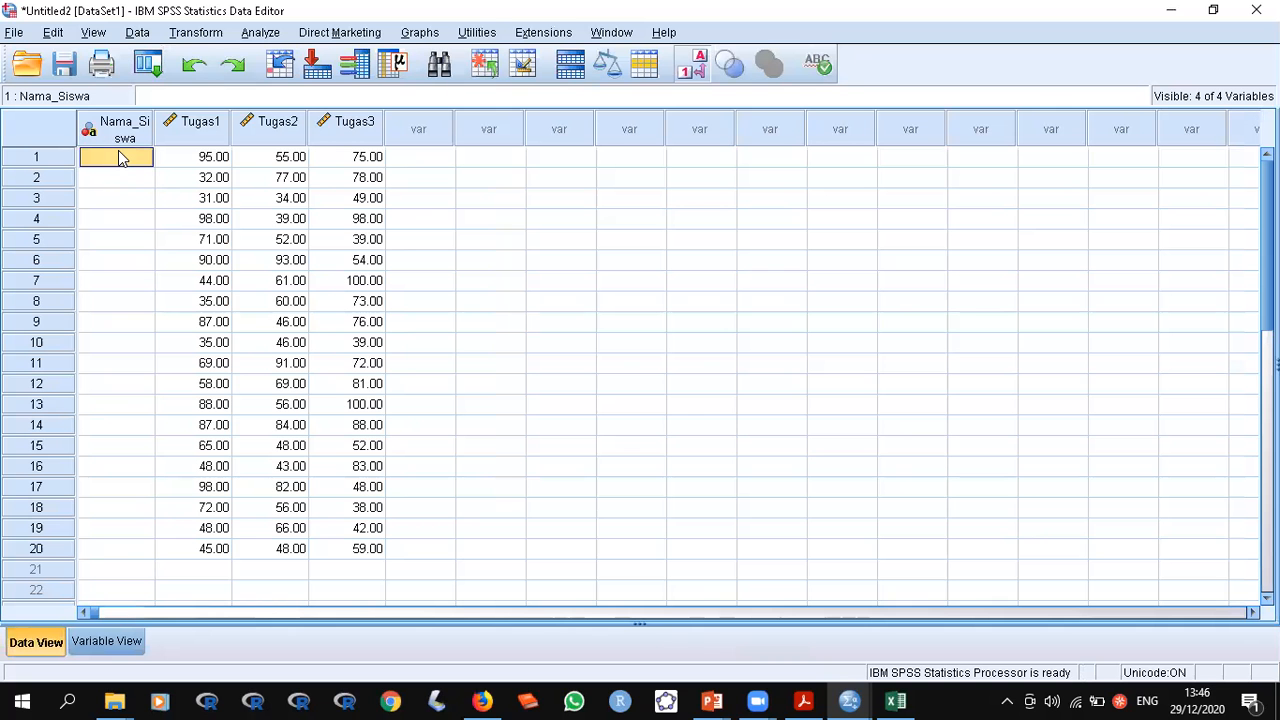
key("ctrl+v")
left_click(125, 393)
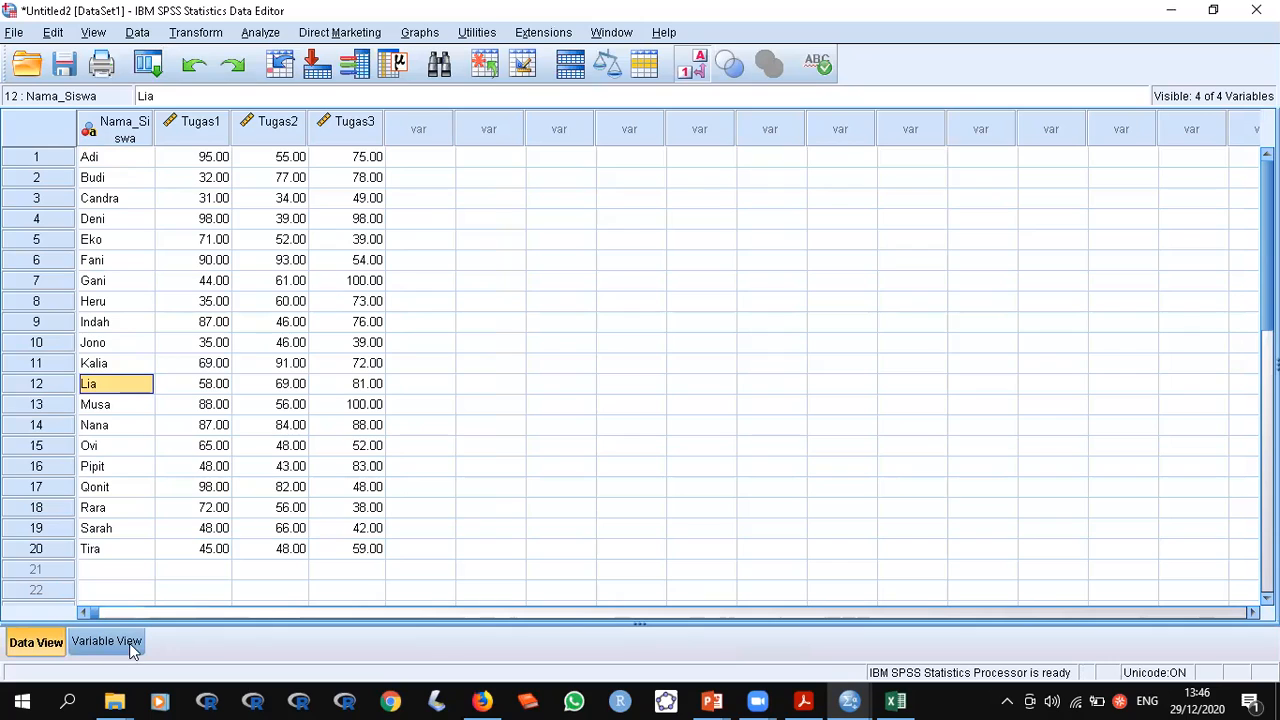
left_click(136, 553)
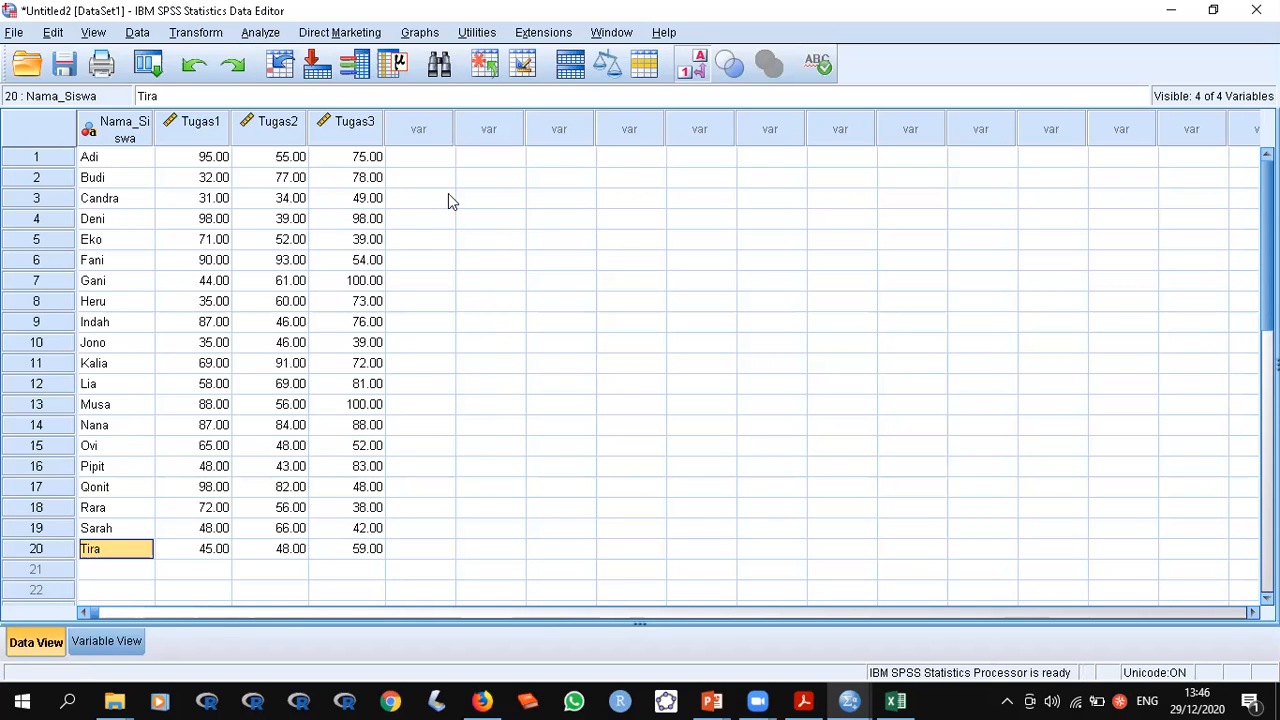
Consult the PDF module's bivariate correlation instructions, then return to SPSS and start a Bivariate Correlations analysis
left_click(808, 700)
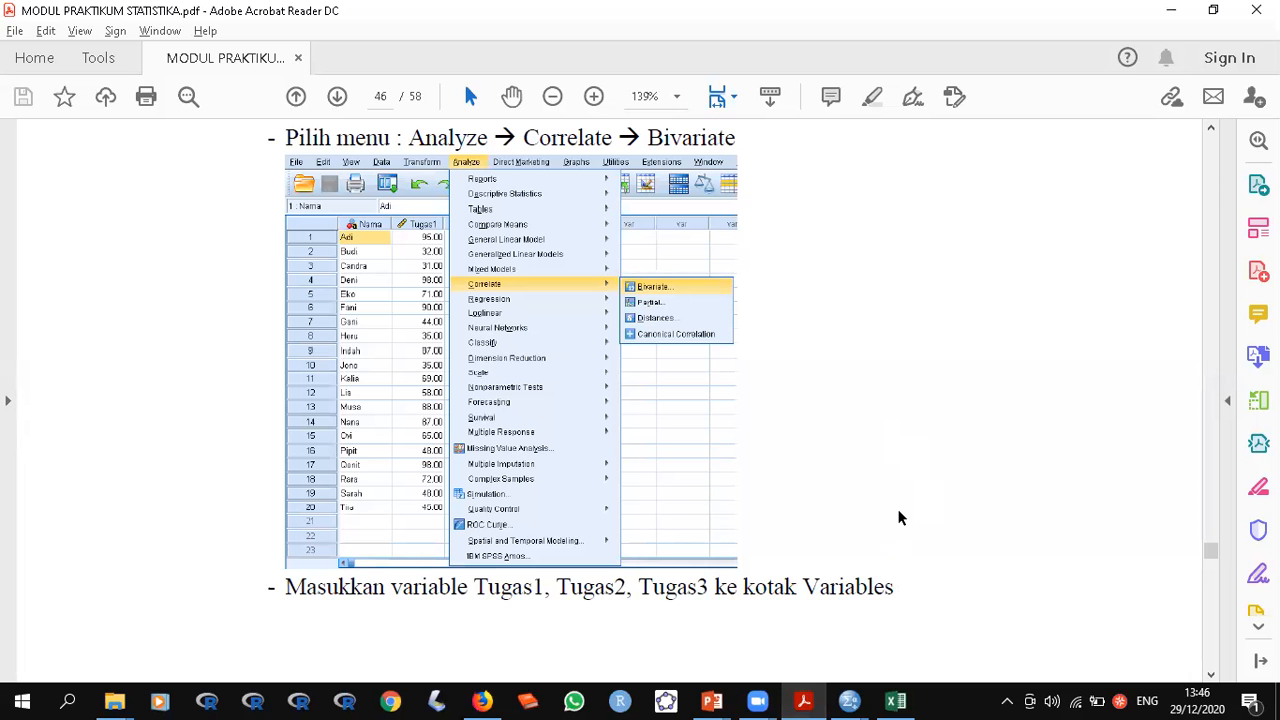
key("alt+Tab")
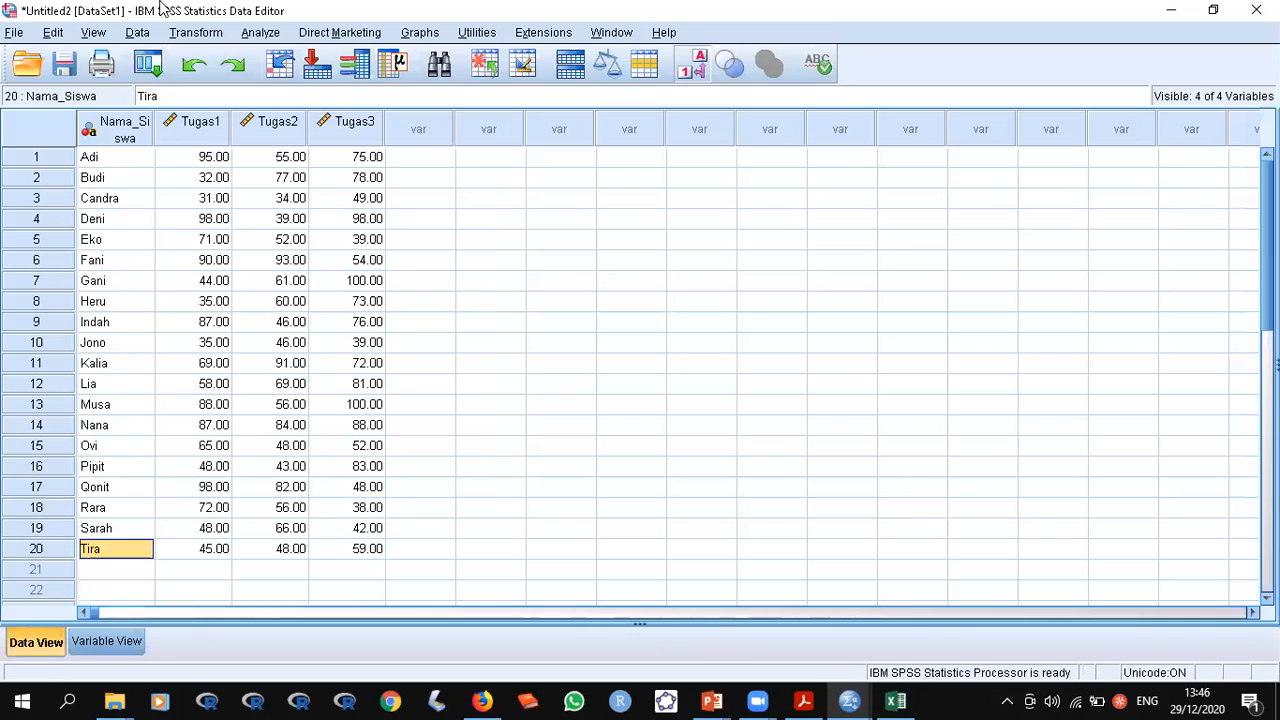
left_click(256, 33)
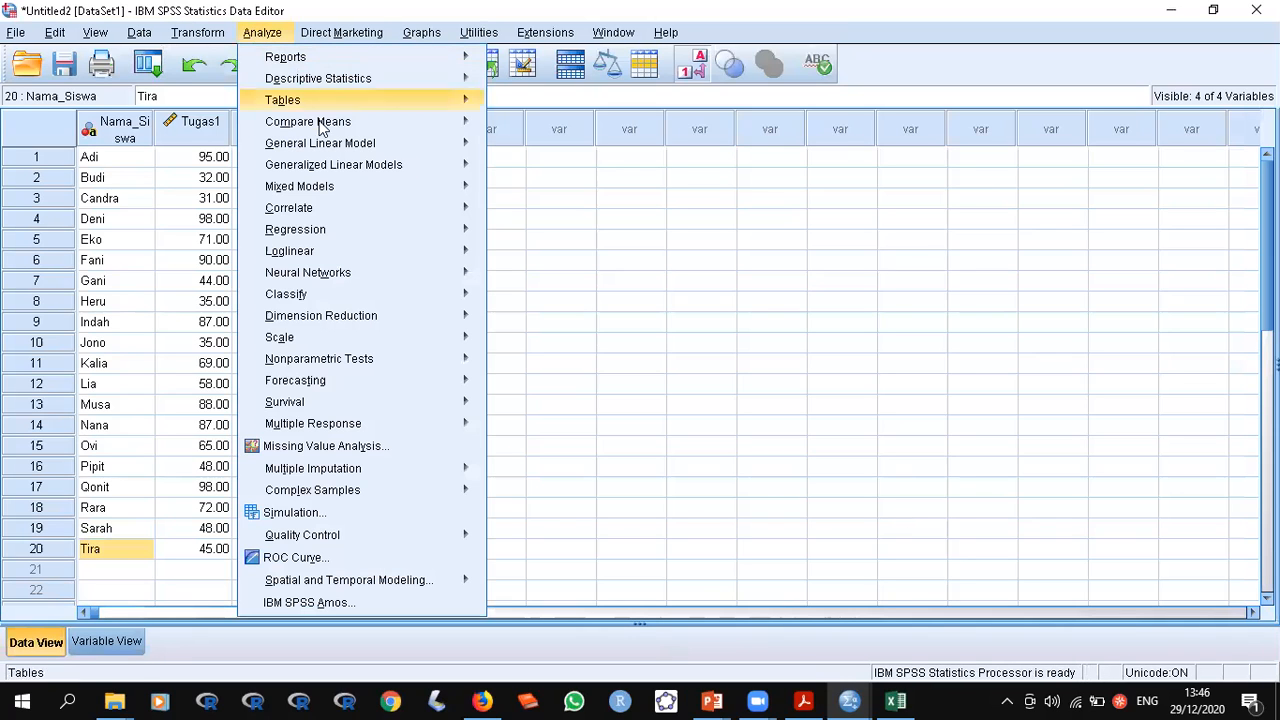
mouse_move(324, 212)
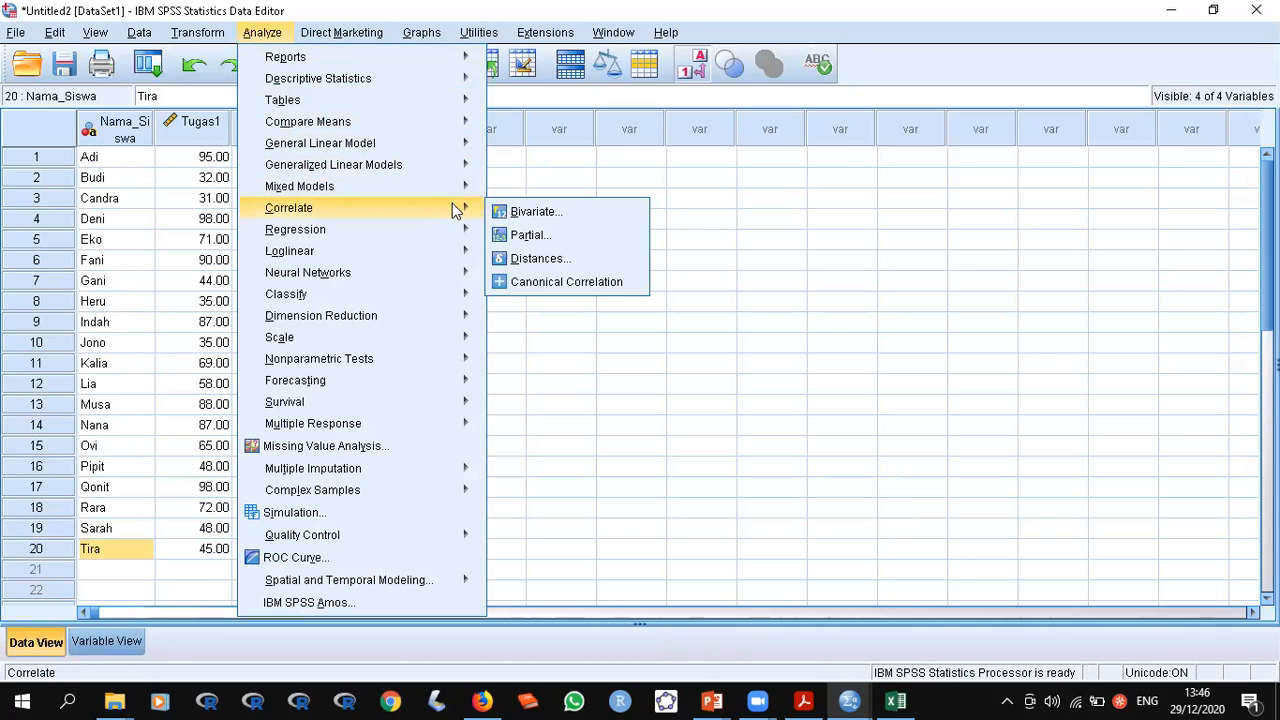
left_click(519, 213)
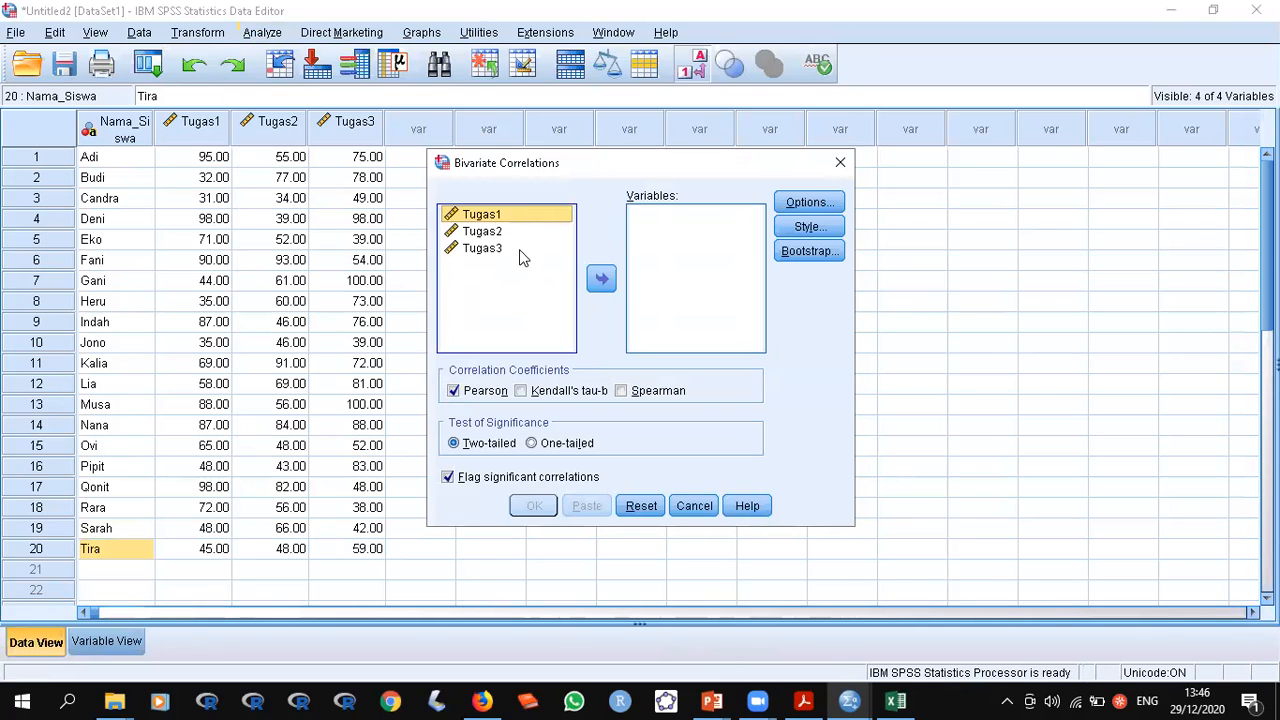
Move Tugas1, Tugas2 and Tugas3 into the correlation variables and take them back out
left_click(504, 250, "shift")
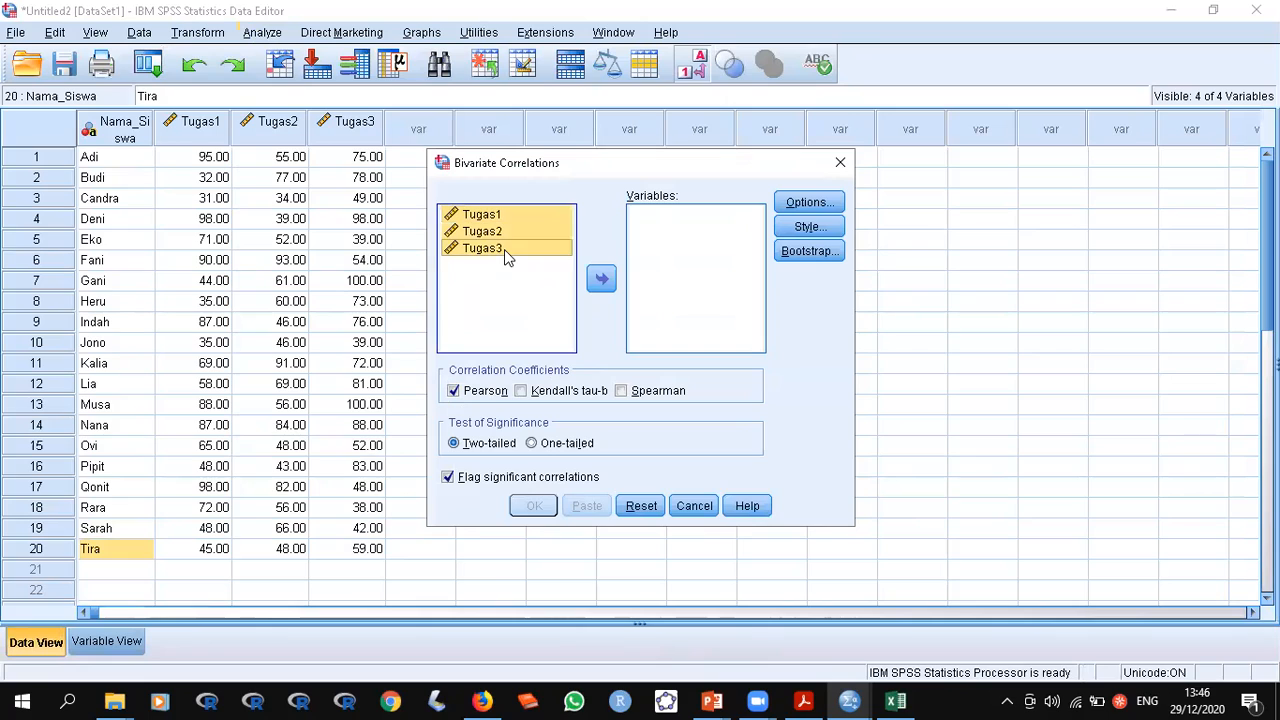
left_click(601, 281)
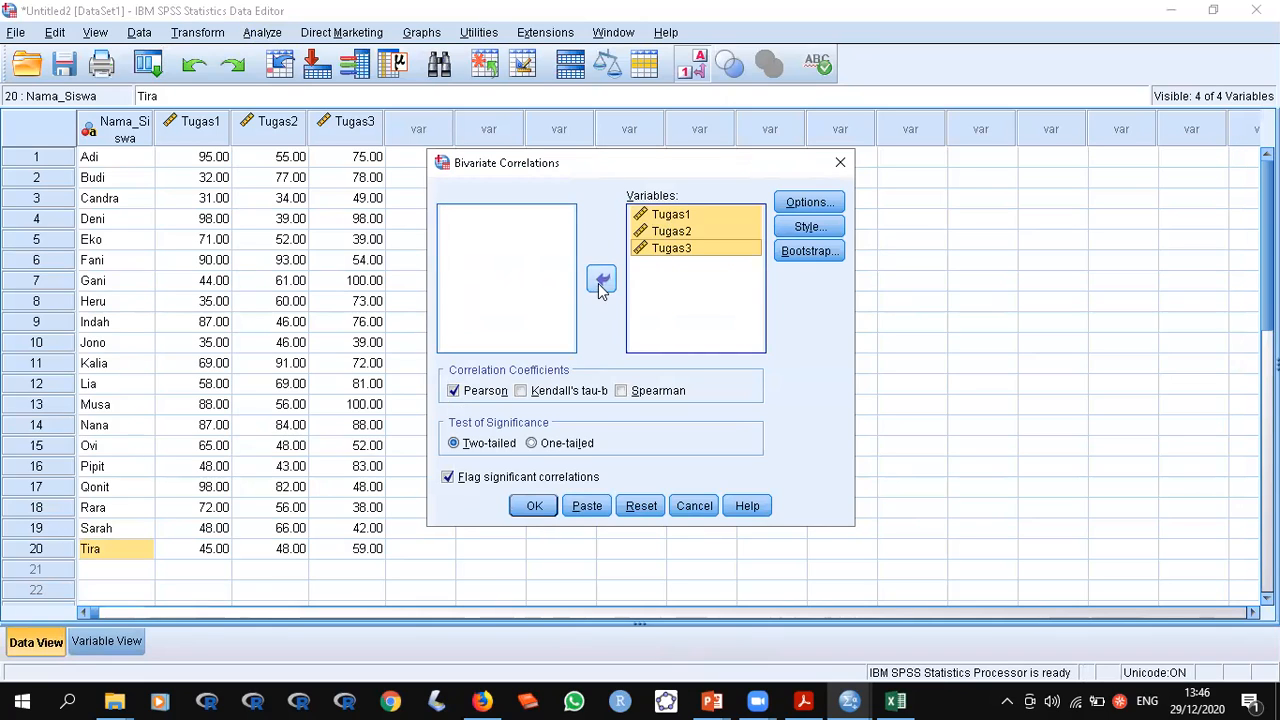
left_click(601, 284)
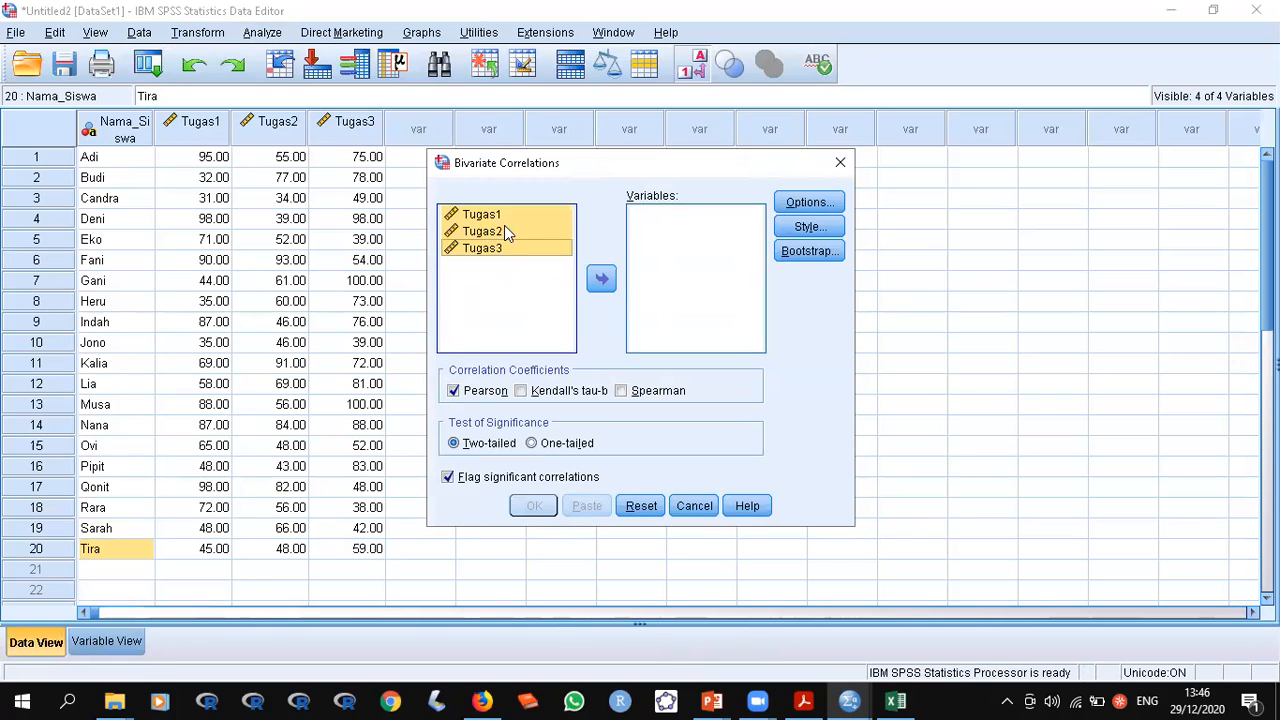
Add Tugas1, Tugas2 and Tugas3 together to the variables of the Bivariate Correlations analysis
left_click(502, 216)
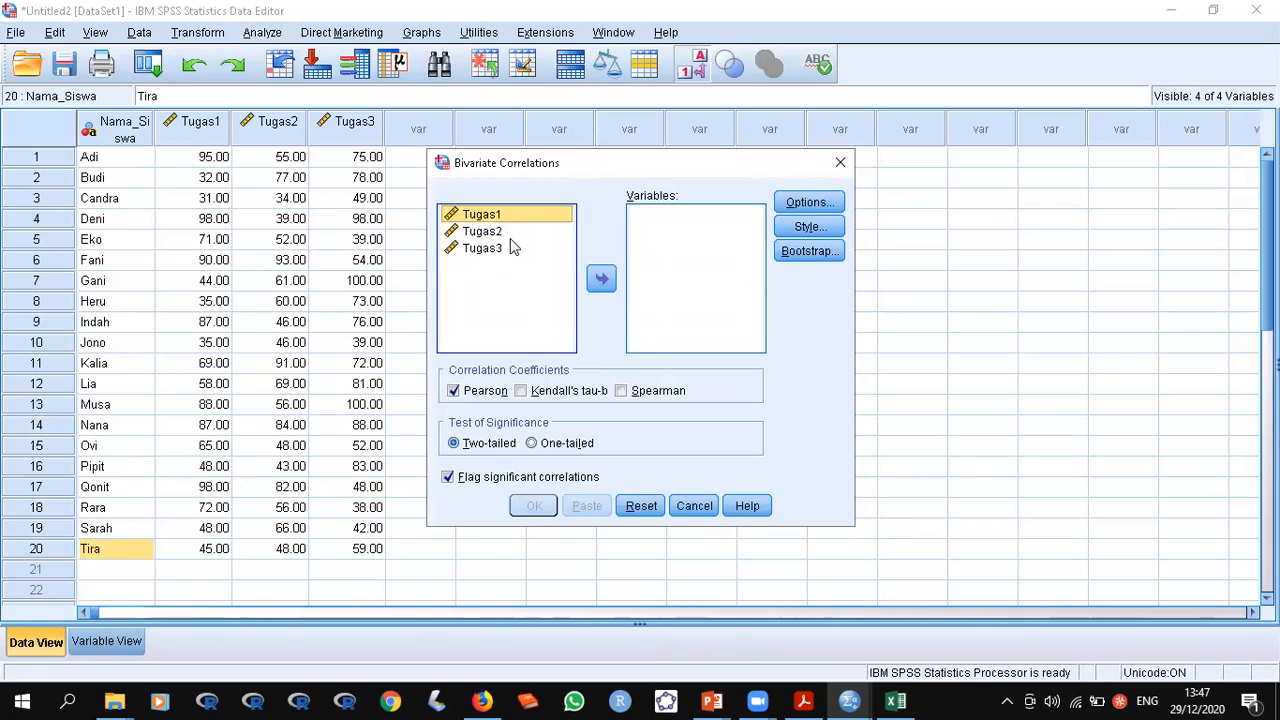
left_click(510, 248, "shift")
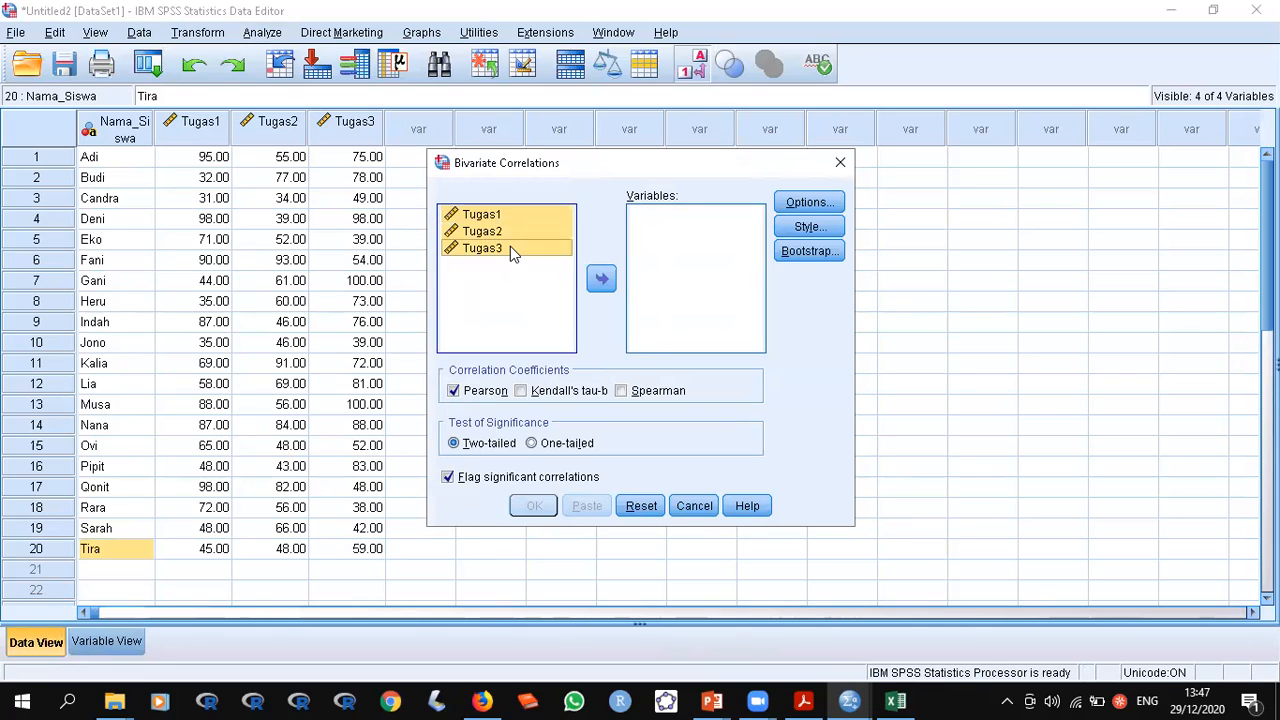
left_click(598, 281)
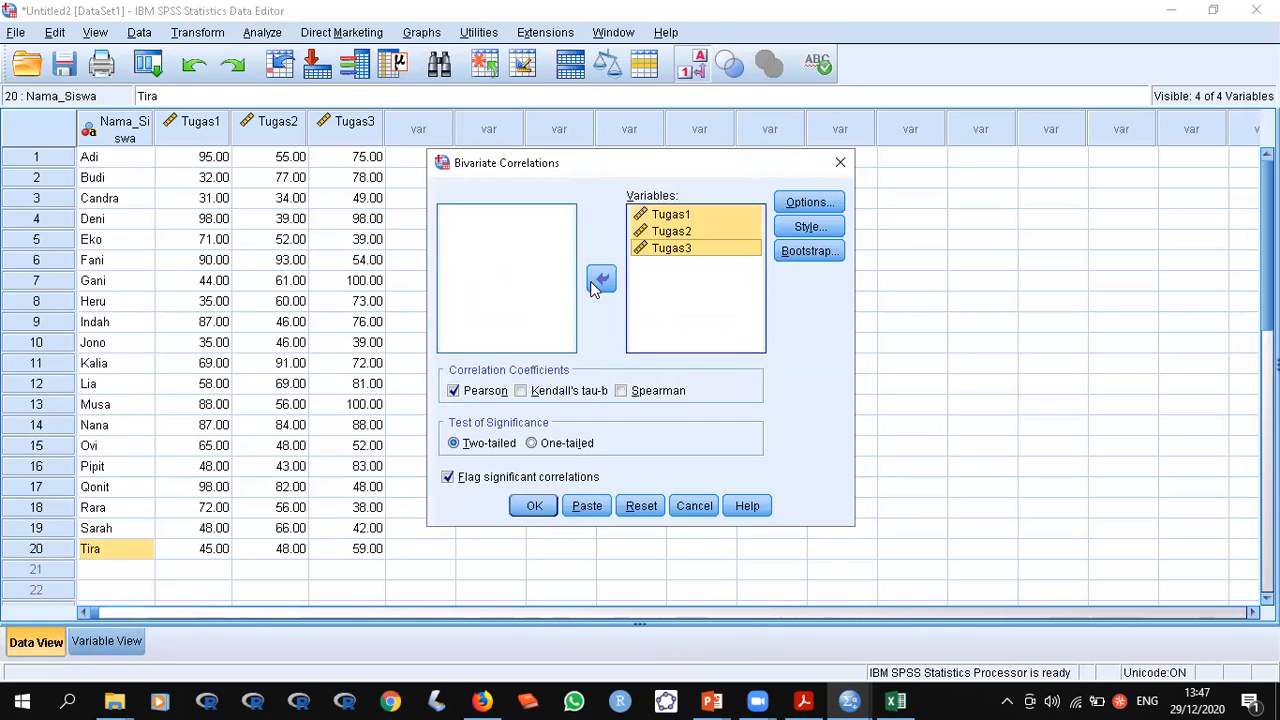
Switch to the PDF module and read its Bivariate Correlations settings on page 47
left_click(813, 695)
key("Down")
key("Down")
key("Down")
key("Down")
key("Down")
key("Down")
key("Down")
key("Down")
key("Down")
key("Down")
key("Down")
key("Down")
key("Down")
key("Down")
key("Down")
key("Down")
key("Down")
key("Down")
key("Down")
key("Down")
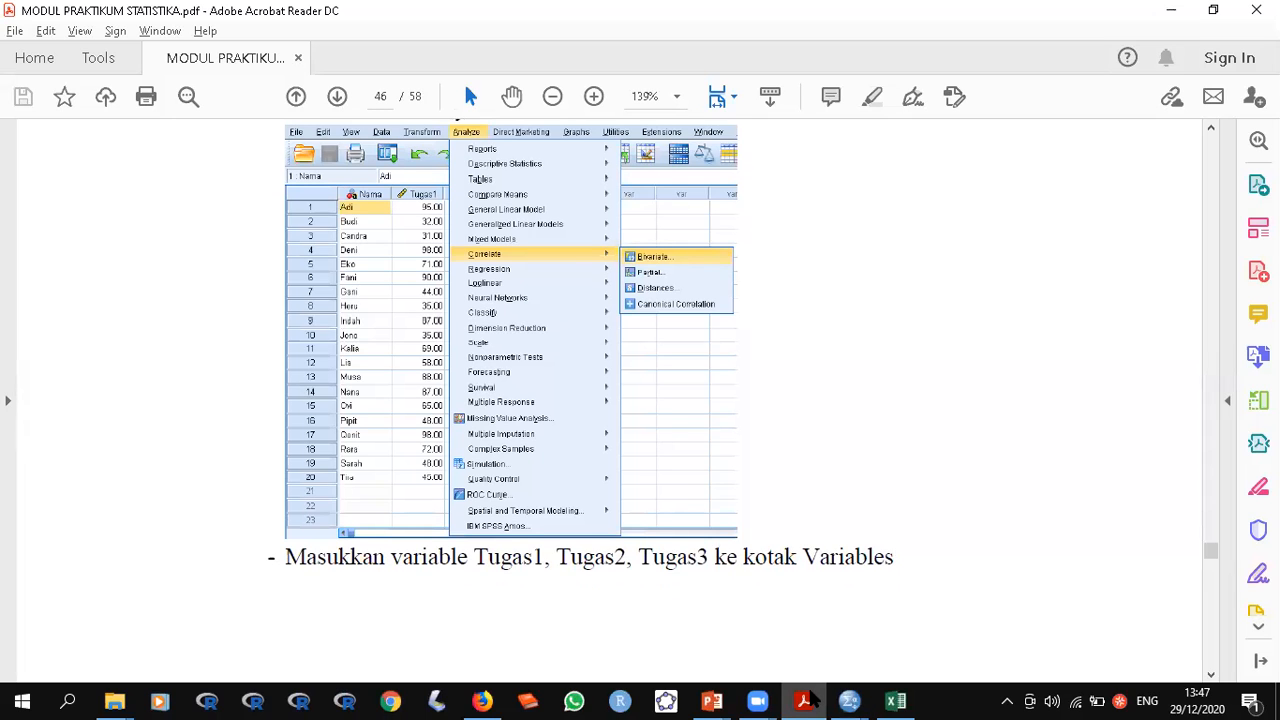
key("Down")
key("Down")
key("Down")
key("Down")
key("Down")
key("Down")
key("Down")
key("Down")
key("Down")
key("Down")
key("Down")
key("Down")
key("Down")
key("Down")
key("Down")
key("Down")
key("Down")
key("Down")
key("Down")
key("Down")
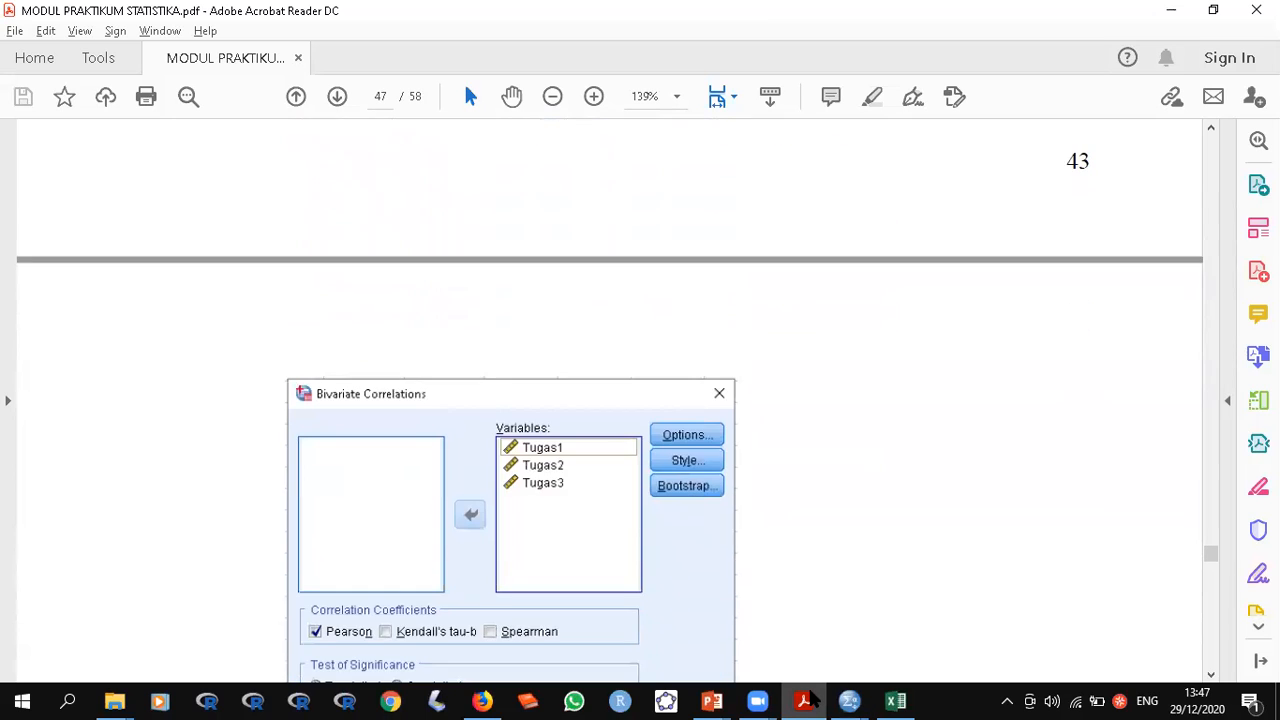
Return to SPSS and run the two-tailed Pearson correlation for the three assignment variables with significant correlations flagged
left_click(813, 697)
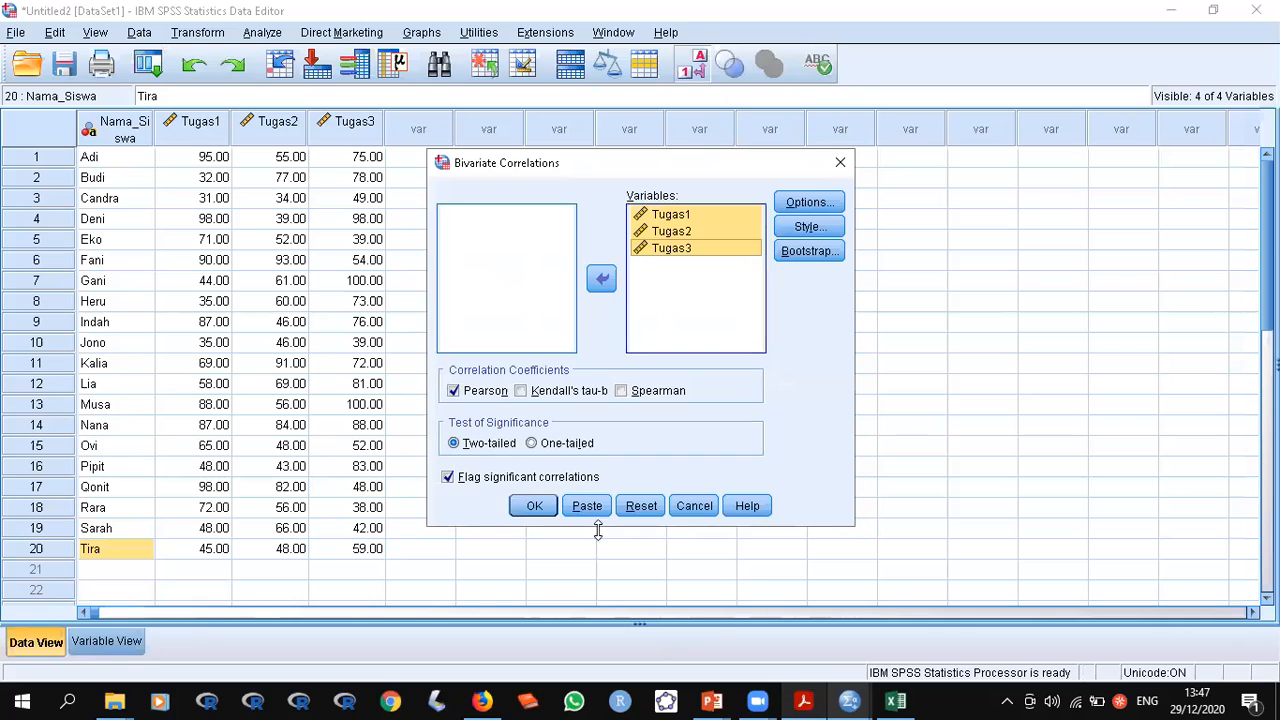
left_click(699, 320)
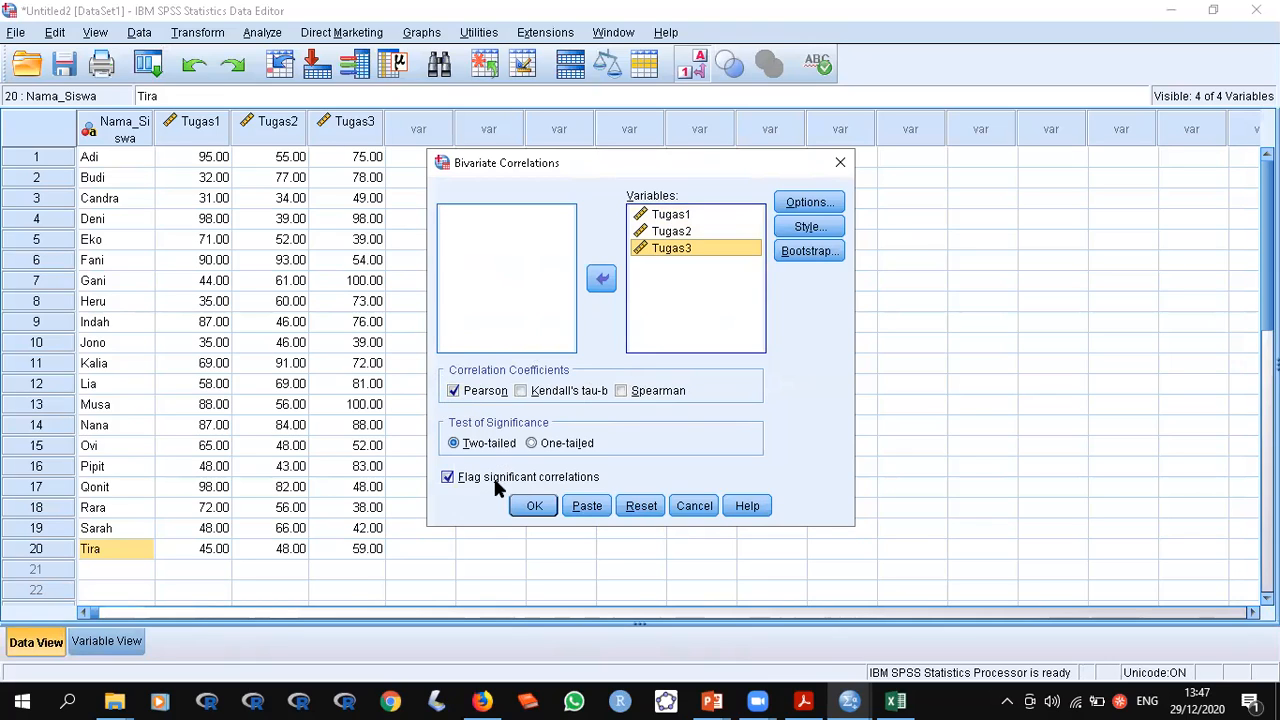
left_click(536, 506)
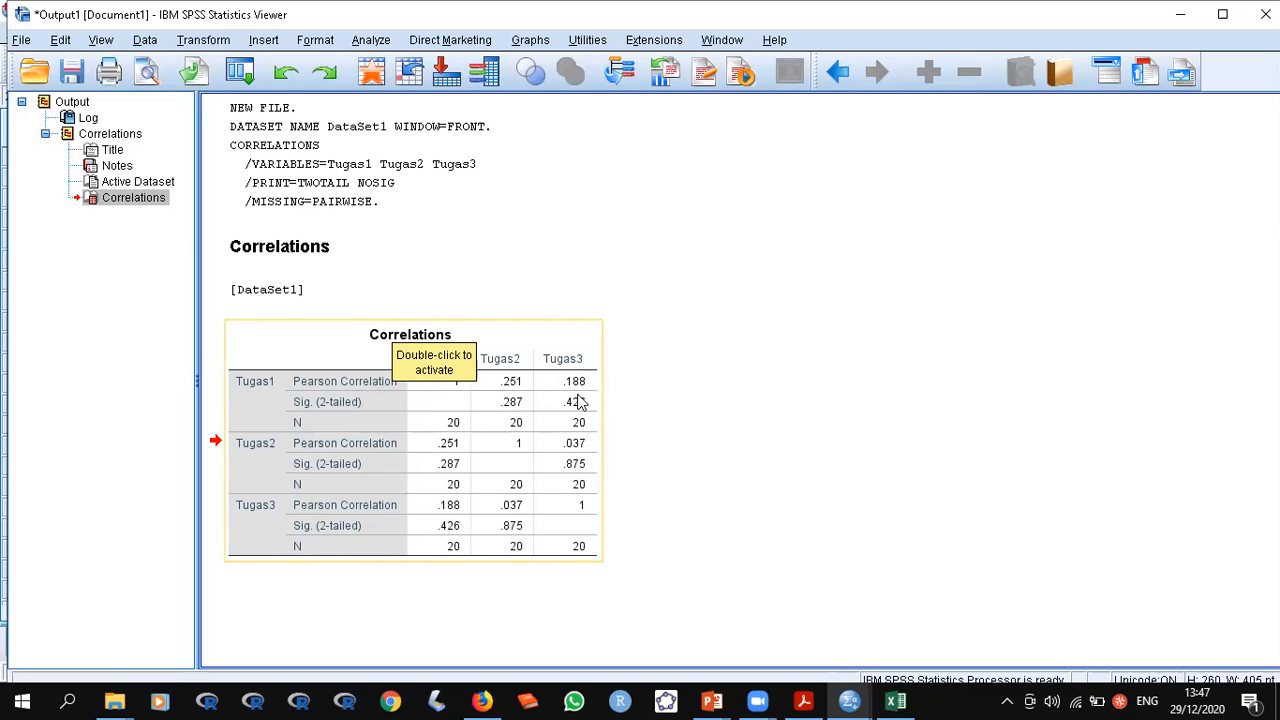
Switch to the PDF module and review the H0 and H1 hypotheses of the Pearson correlation test
left_click(801, 700)
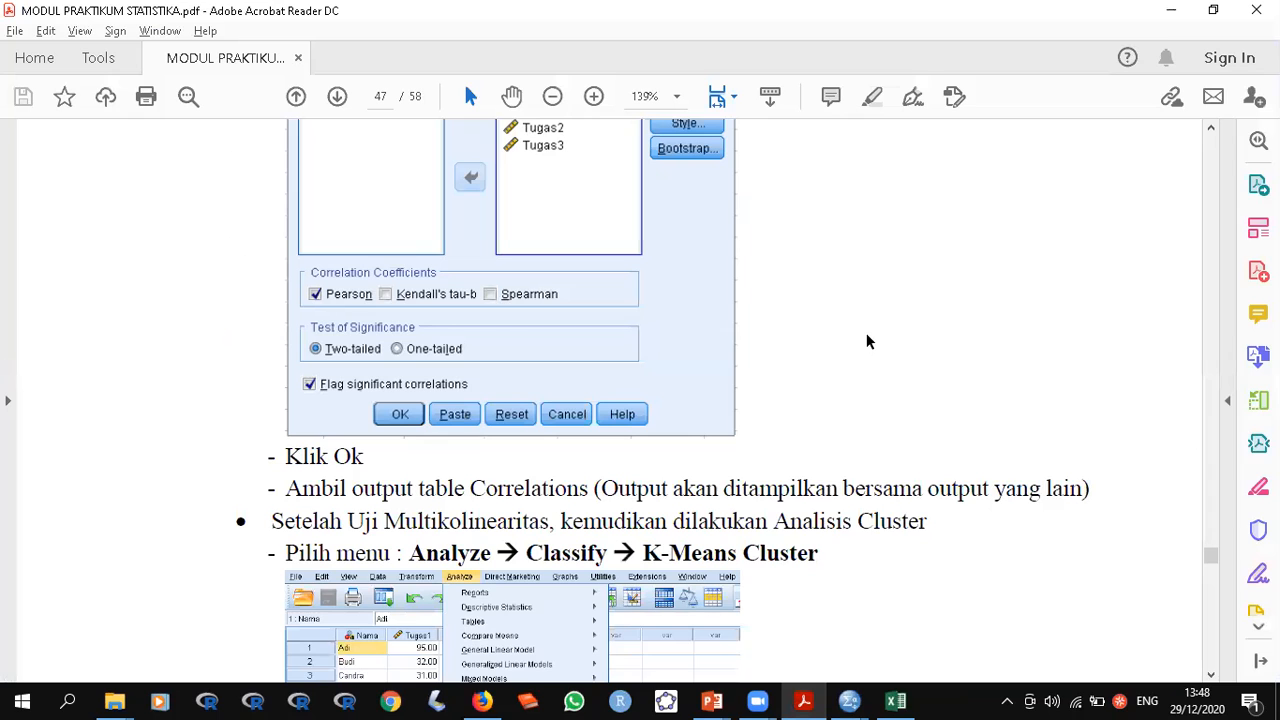
scroll(868, 342, "up", 5)
scroll(868, 342, "up", 10)
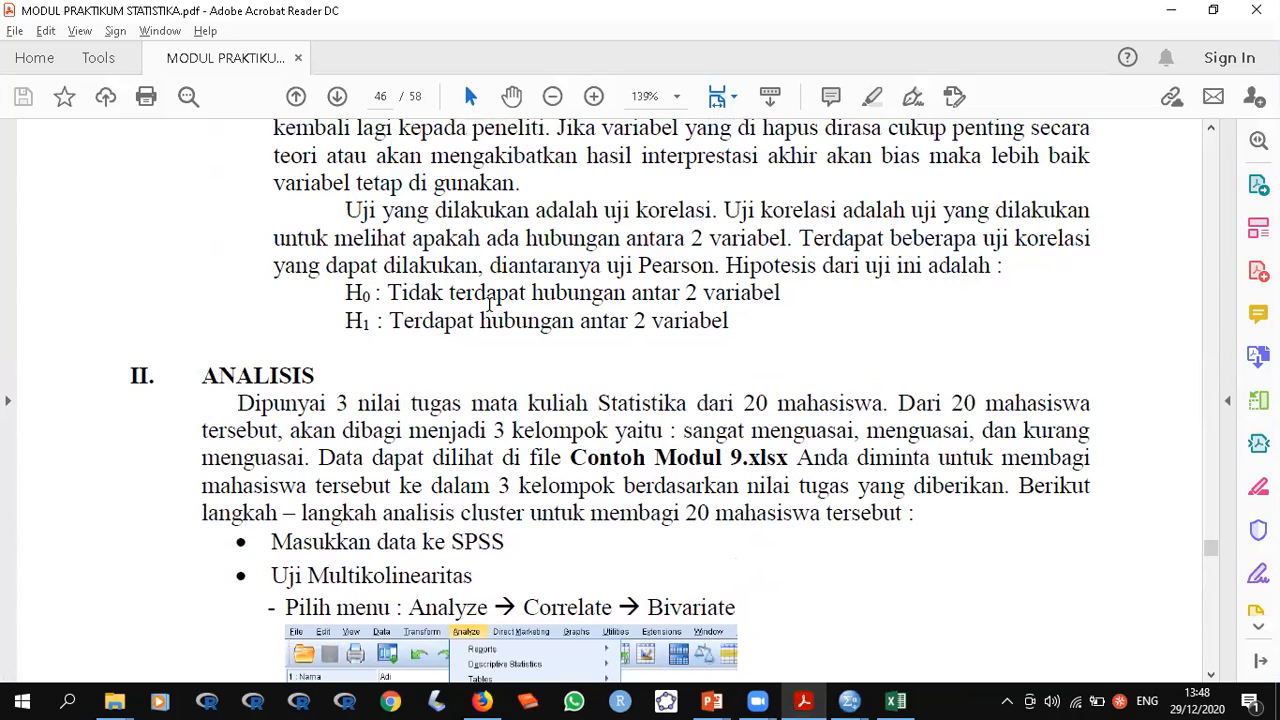
left_click_drag(340, 292, 729, 320)
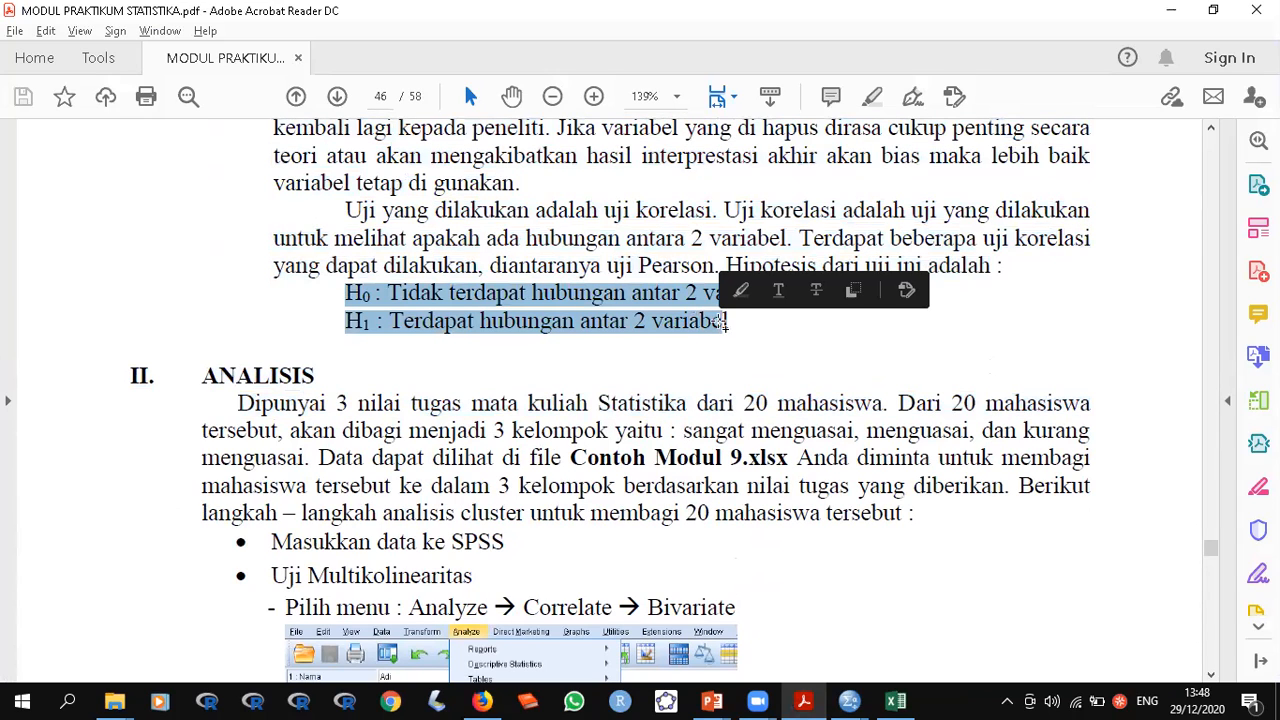
left_click(733, 322)
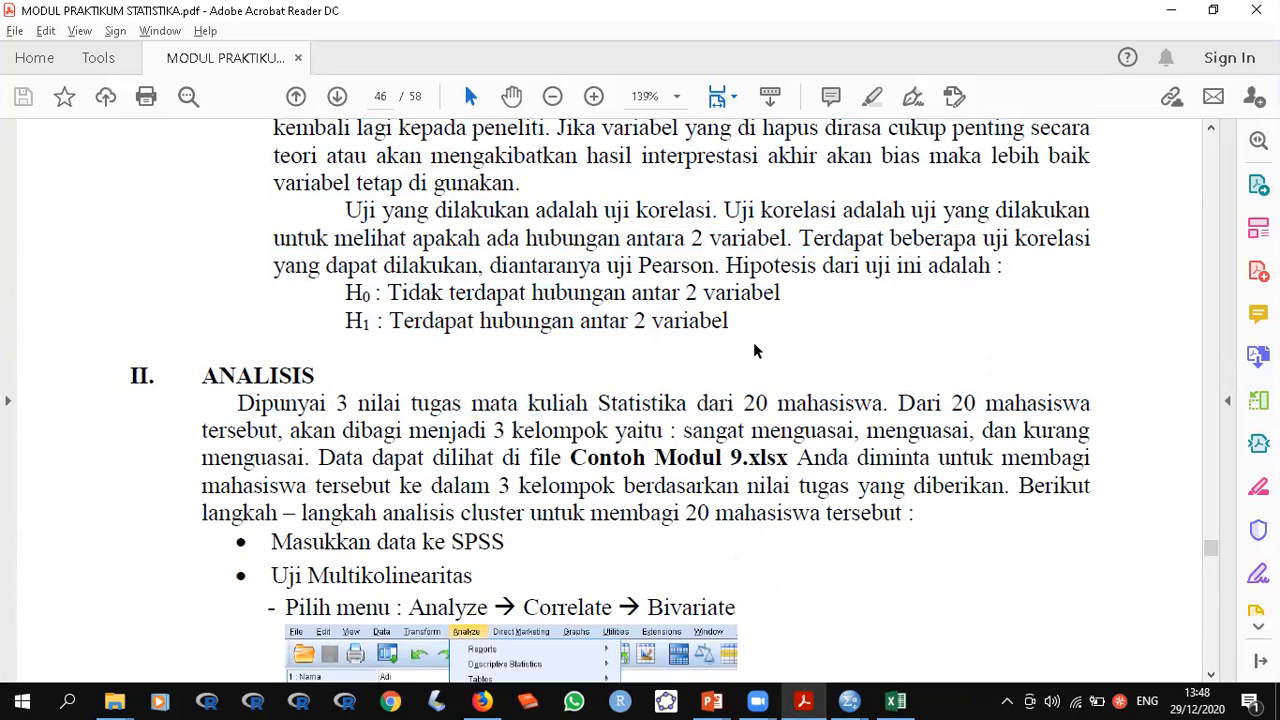
Find the Uji Multicolinearitas section with the sample Correlations output in the PDF module
scroll(755, 350, "down", 10)
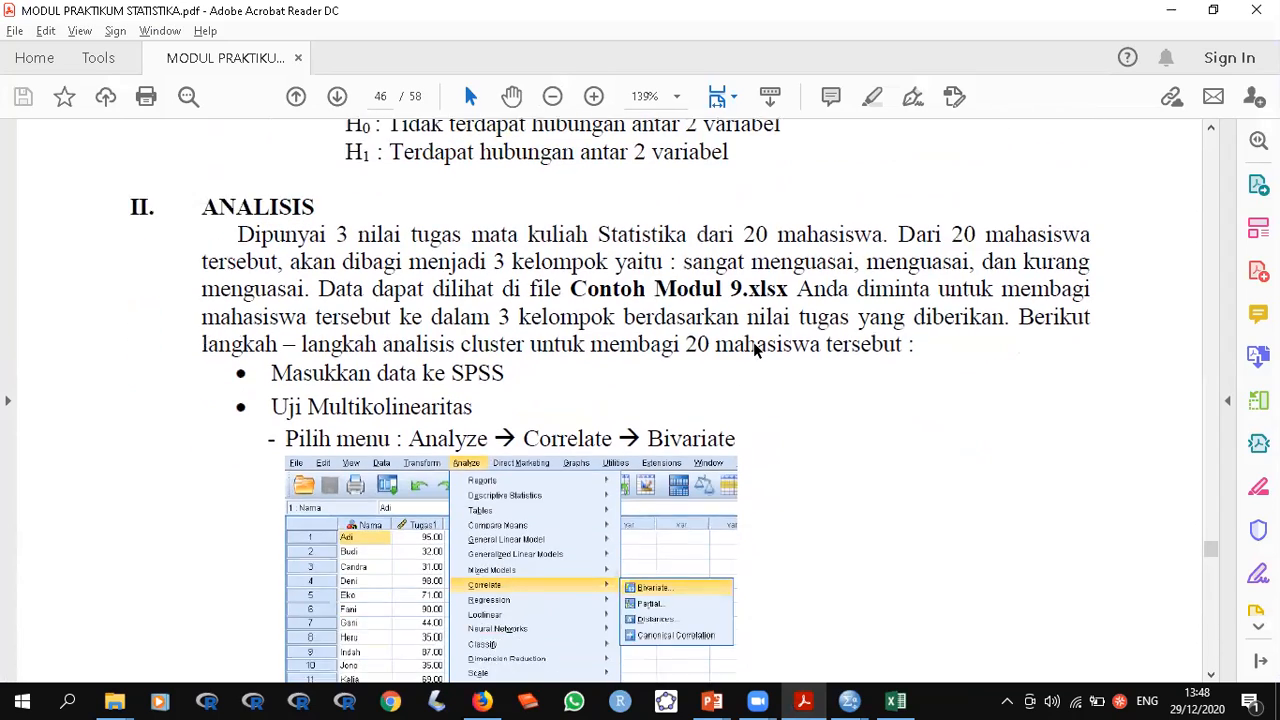
scroll(755, 350, "down", 10)
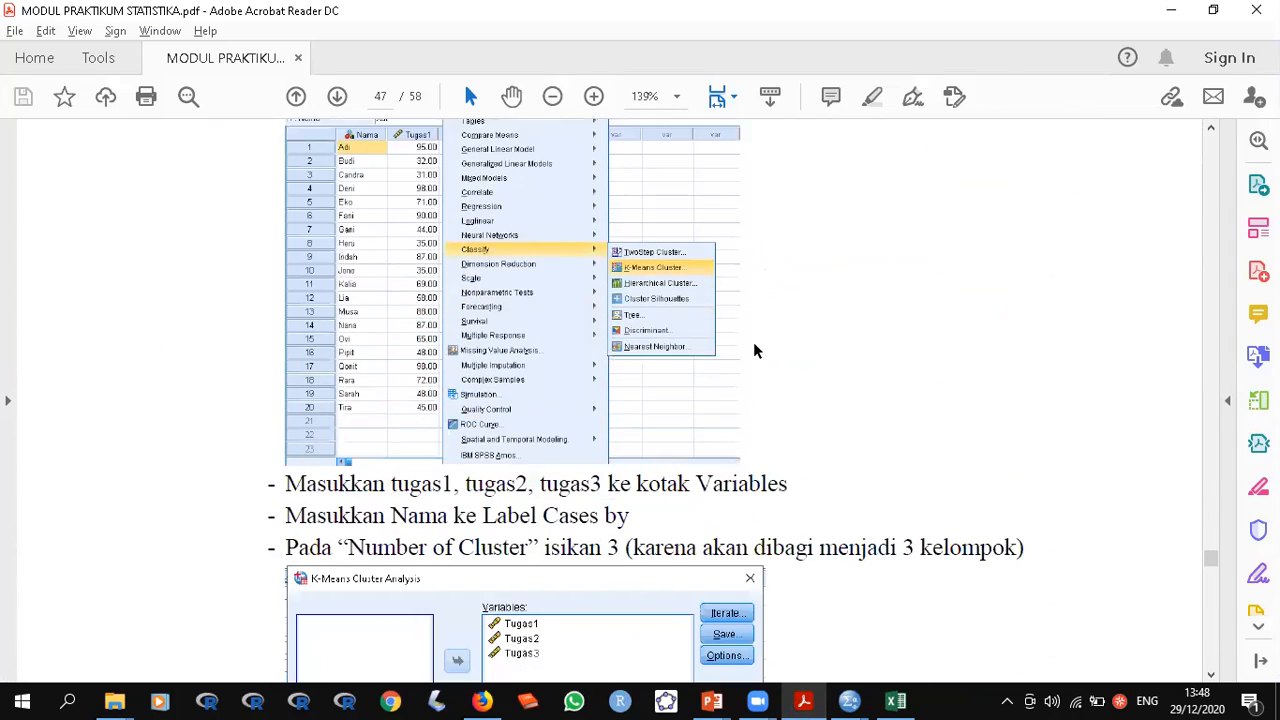
scroll(755, 350, "down", 10)
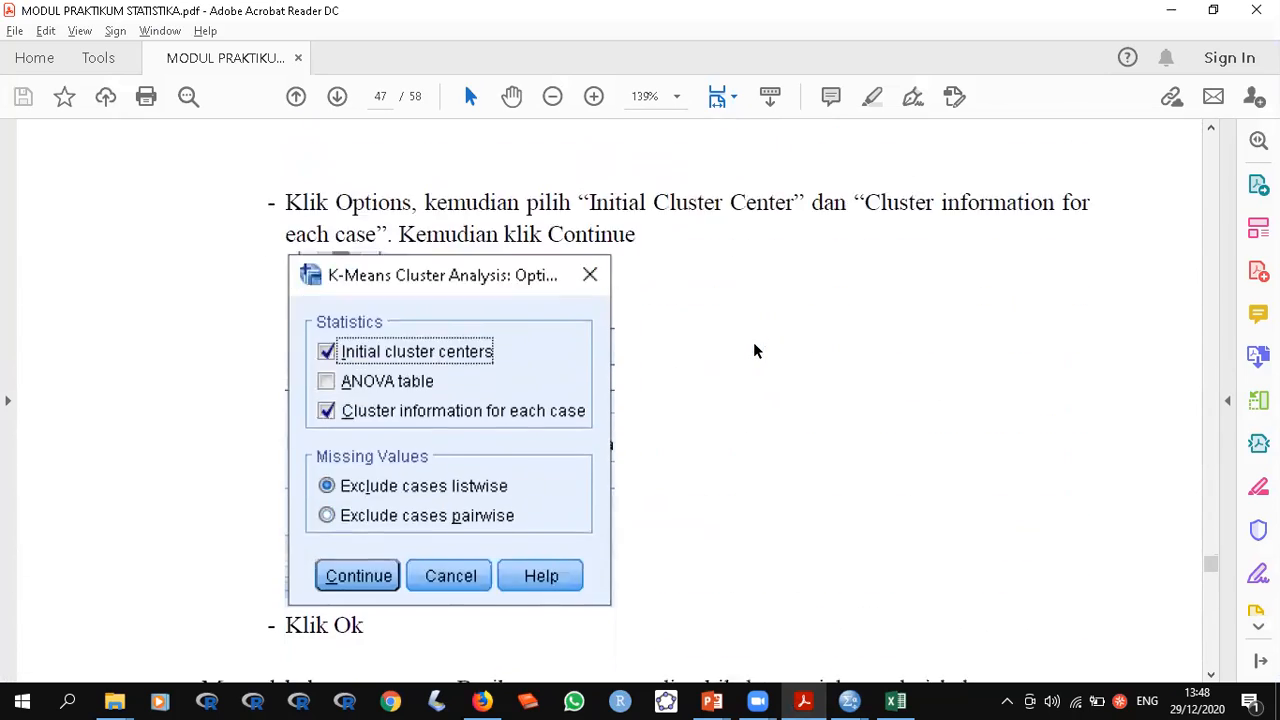
scroll(755, 349, "up", 5)
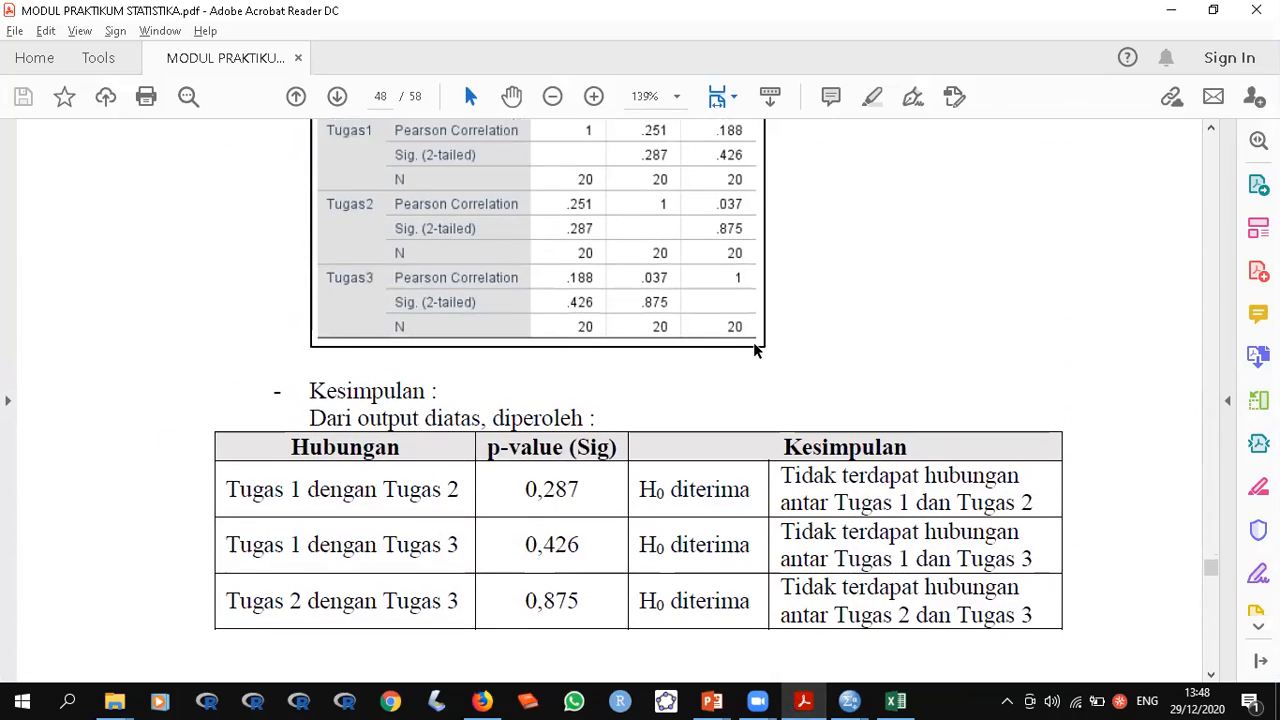
scroll(755, 344, "down", 1)
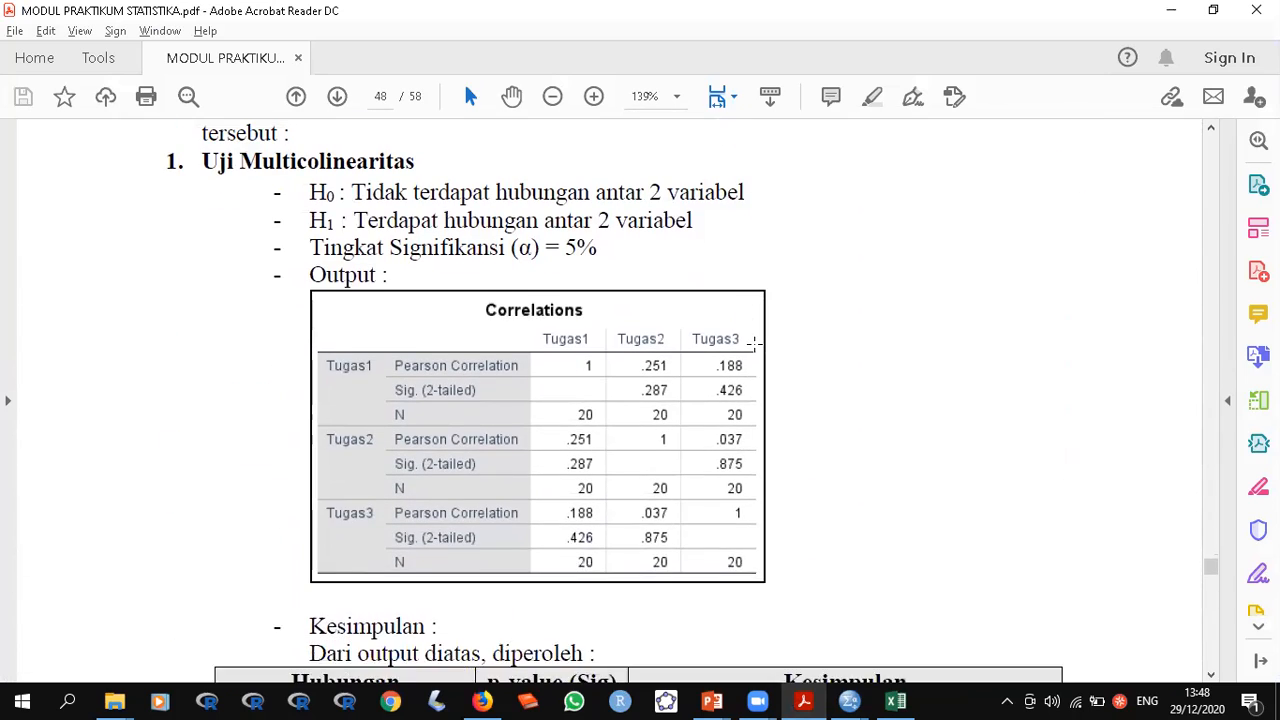
scroll(755, 344, "up", 1)
scroll(755, 344, "down", 1)
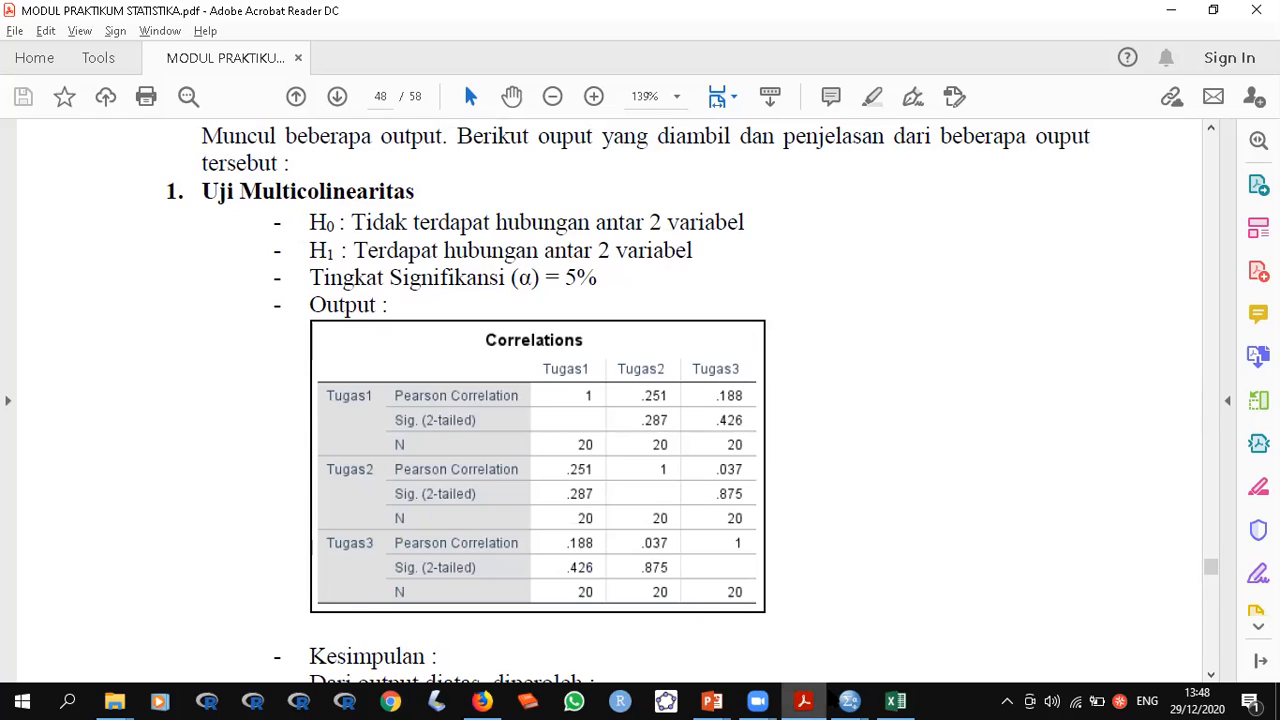
Switch to the SPSS output window and examine the Pearson correlations and Sig. (2-tailed) values in the Correlations table
left_click(840, 700)
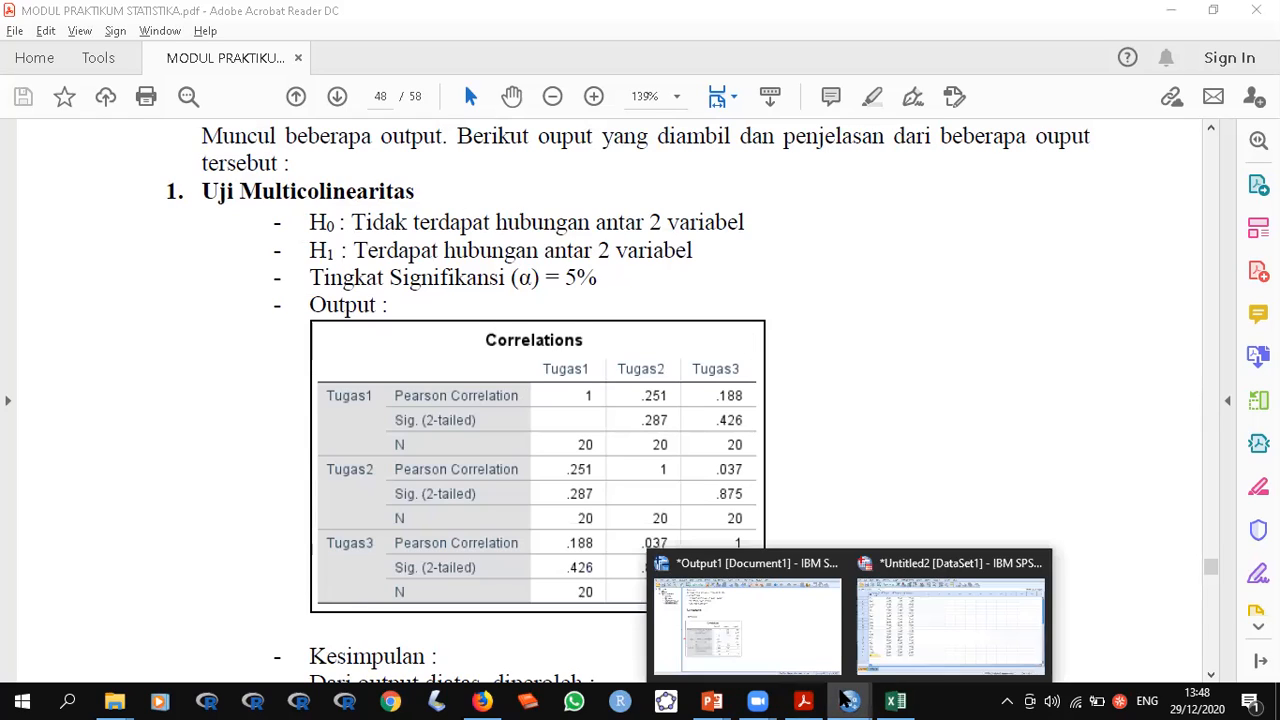
left_click(725, 628)
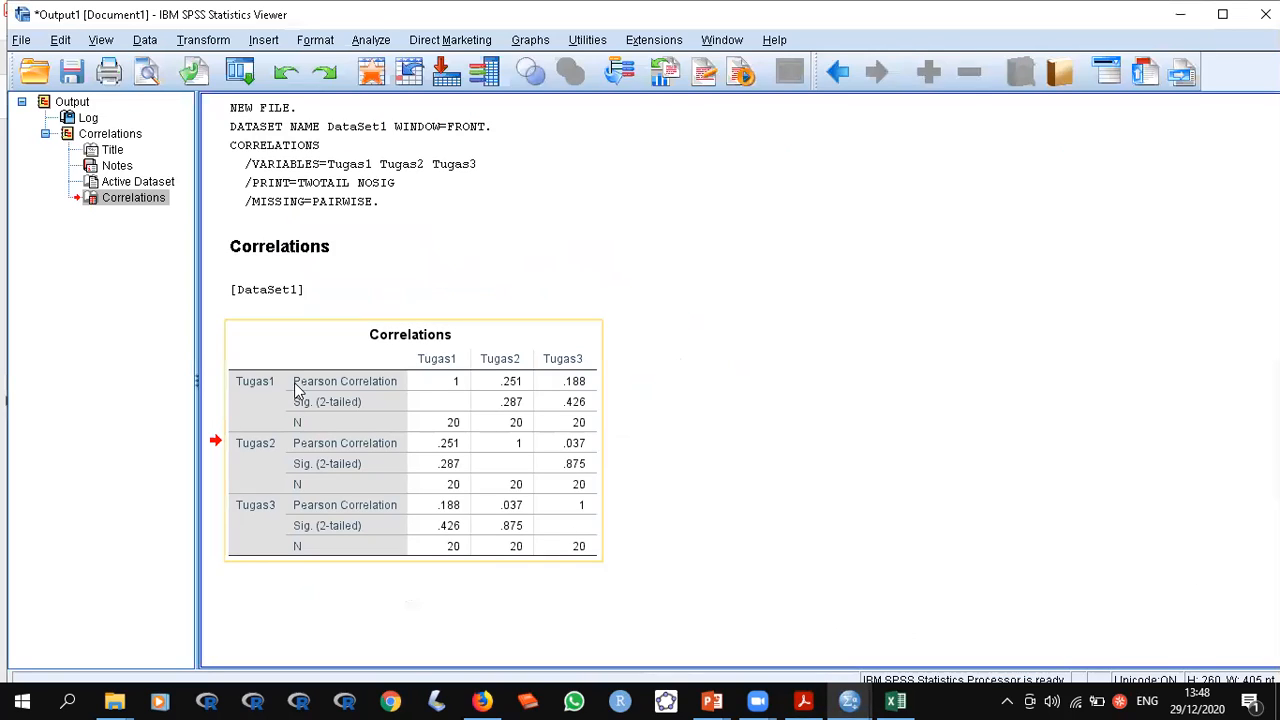
left_click(416, 386)
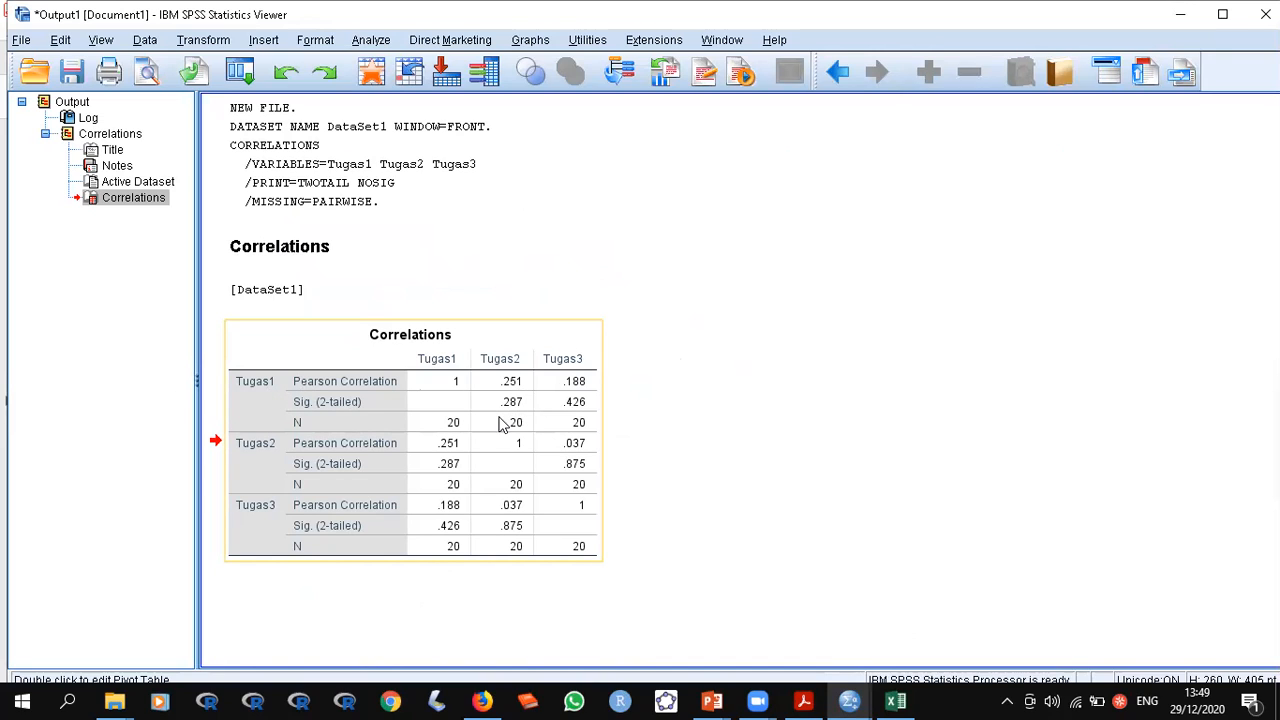
Return to the PDF module and mark the Sig. (2-tailed) value between Tugas1 and Tugas2 in the sample Correlations table
left_click(806, 700)
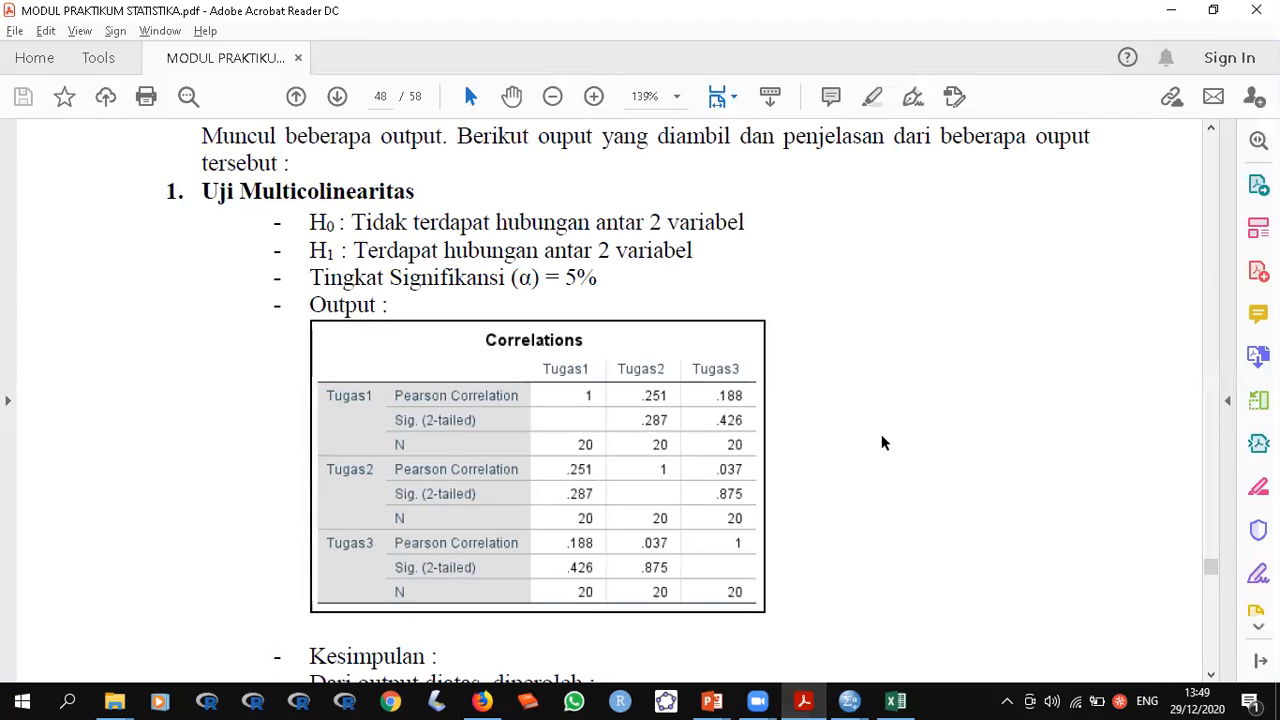
left_click(1210, 675)
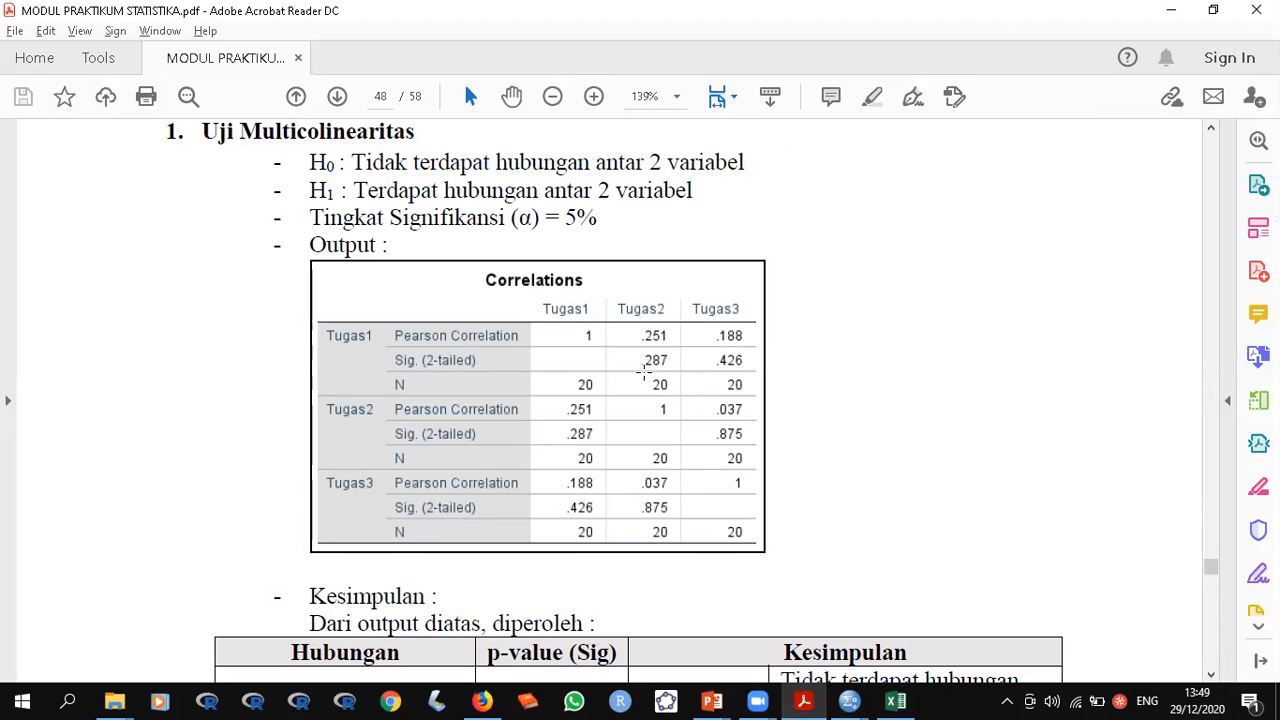
left_click_drag(625, 351, 675, 370)
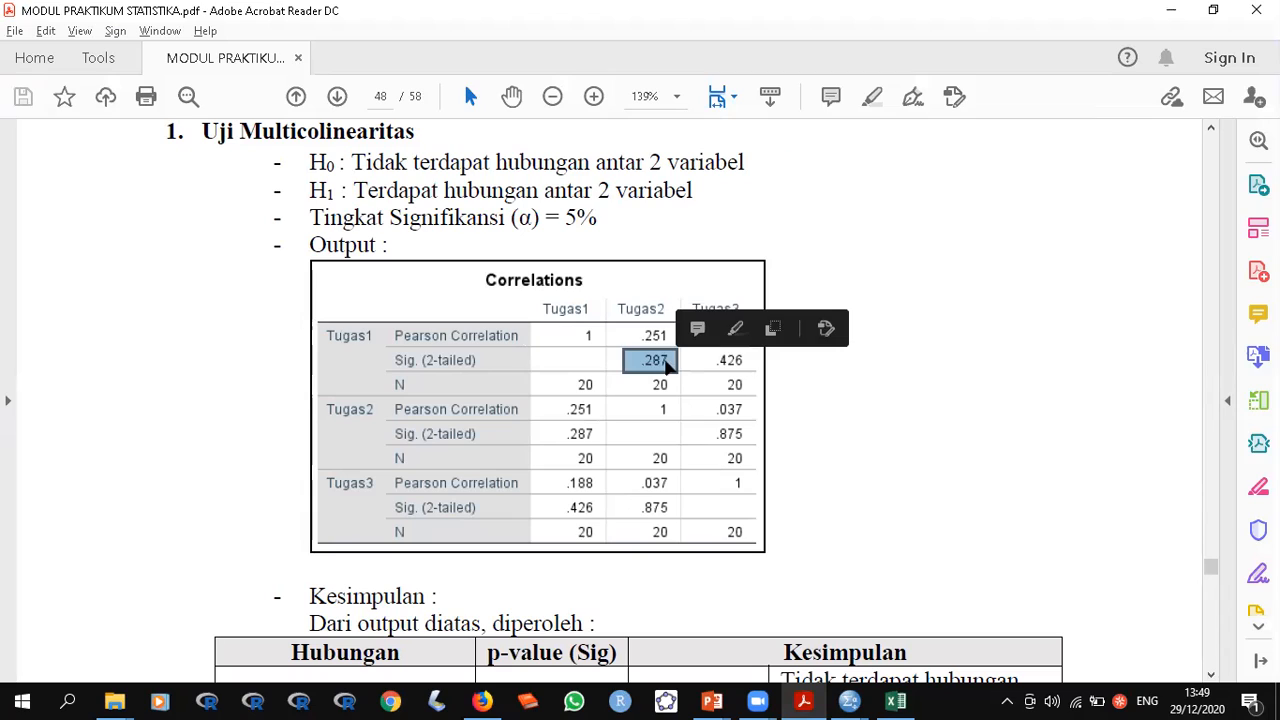
left_click(664, 362)
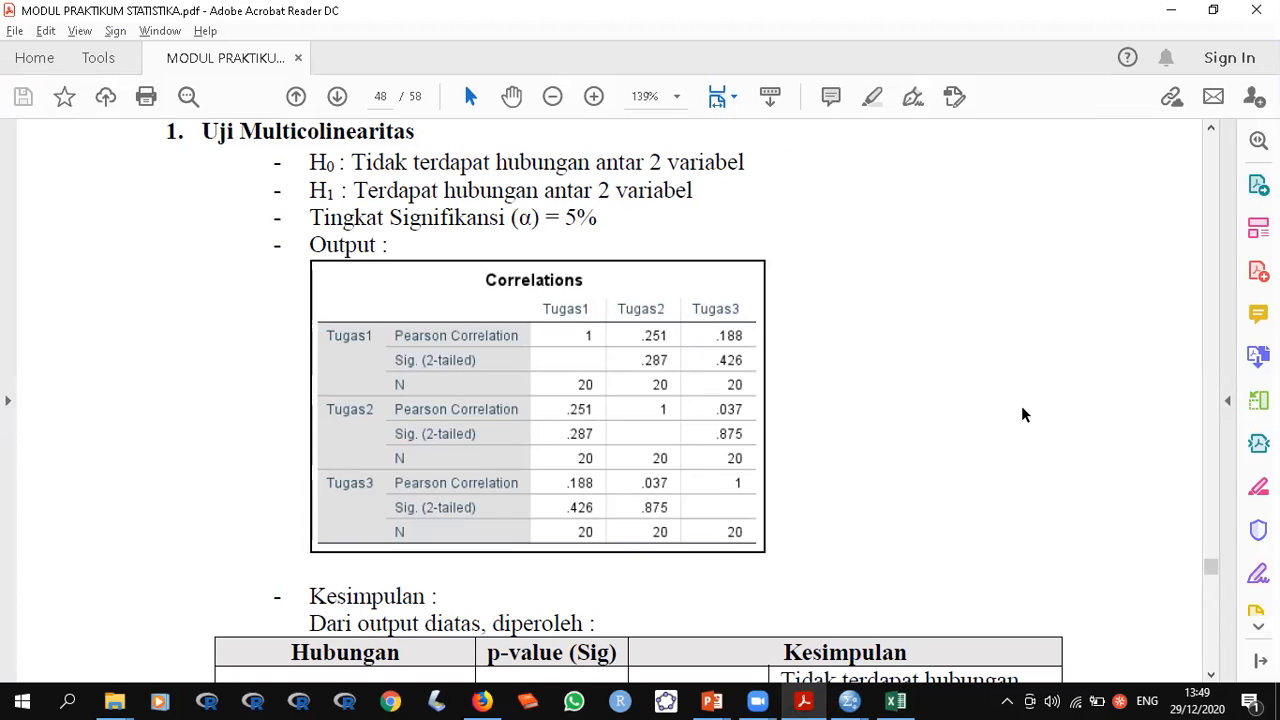
Compare the sample output with the Kesimpulan table and mark the Sig. value between Tugas1 and Tugas3
scroll(1023, 414, "down", 1)
scroll(1023, 414, "down", 3)
scroll(1023, 414, "up", 2)
scroll(1023, 414, "down", 1)
scroll(1022, 414, "down", 2)
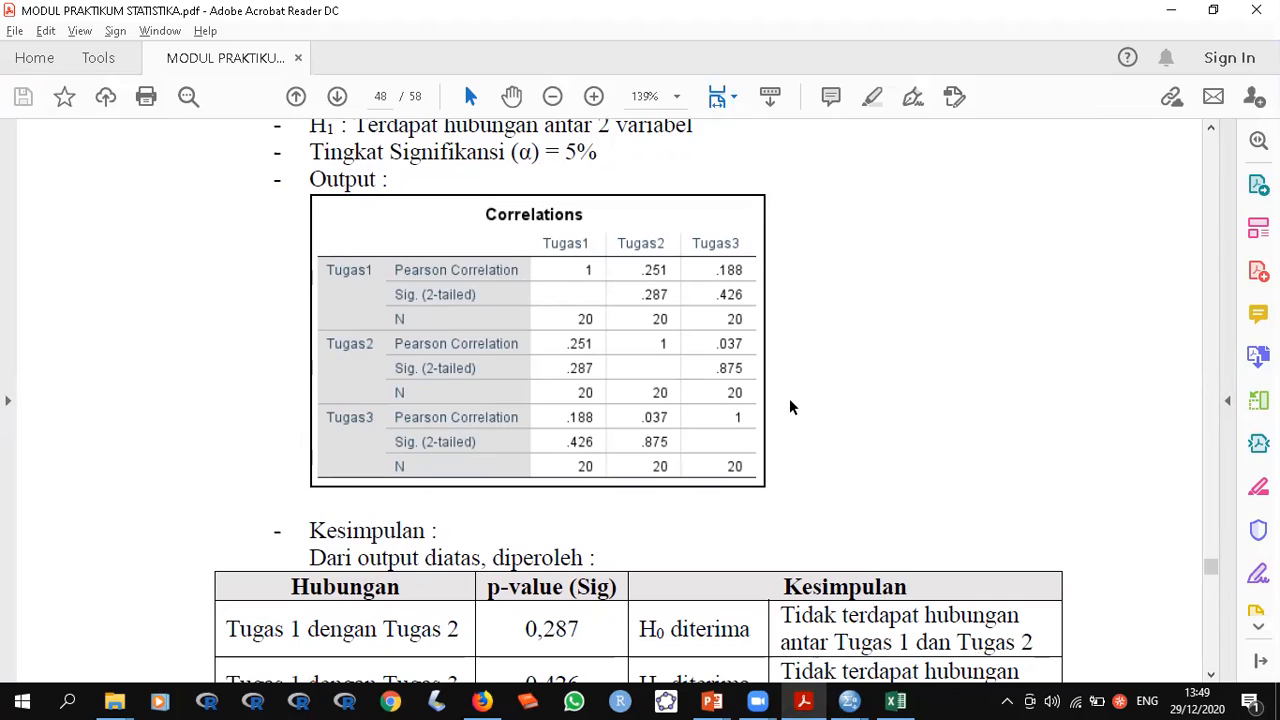
left_click_drag(700, 278, 760, 310)
left_click(815, 358)
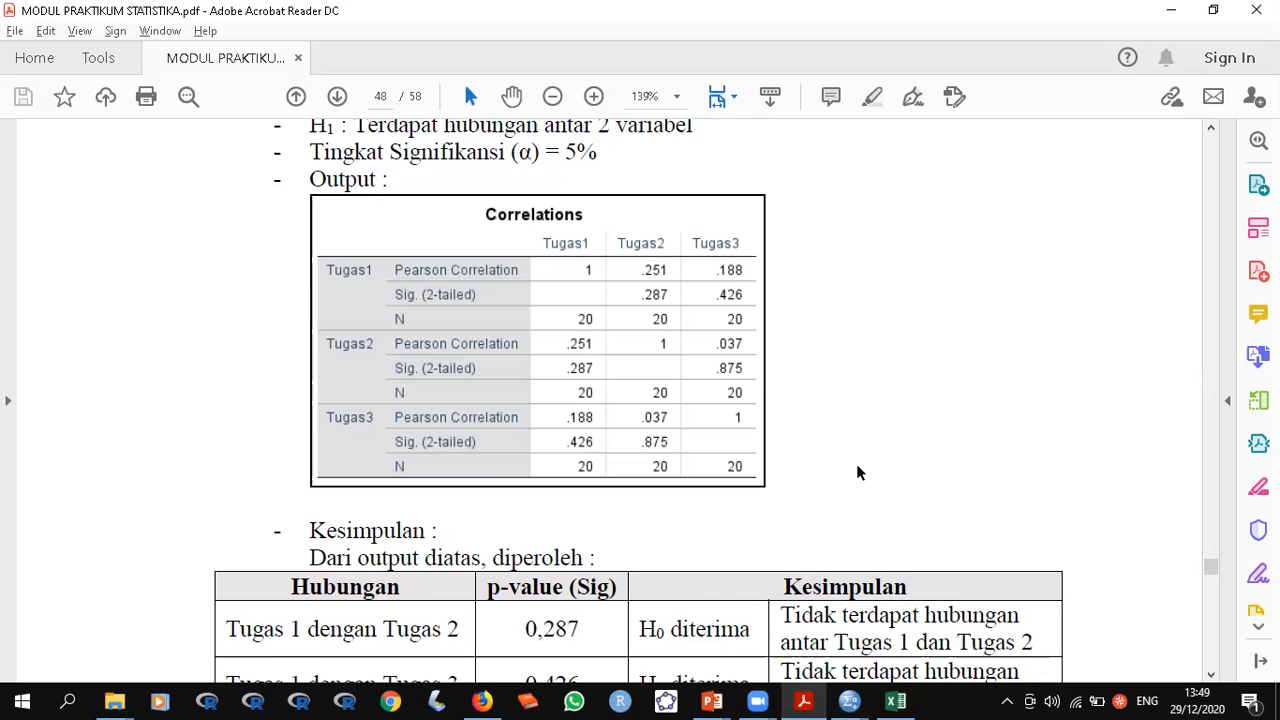
Mark the Sig. value between Tugas2 and Tugas3, plus both Sig. values in the Tugas1 row, against the Kesimpulan table
scroll(857, 473, "down", 2)
scroll(857, 473, "down", 1)
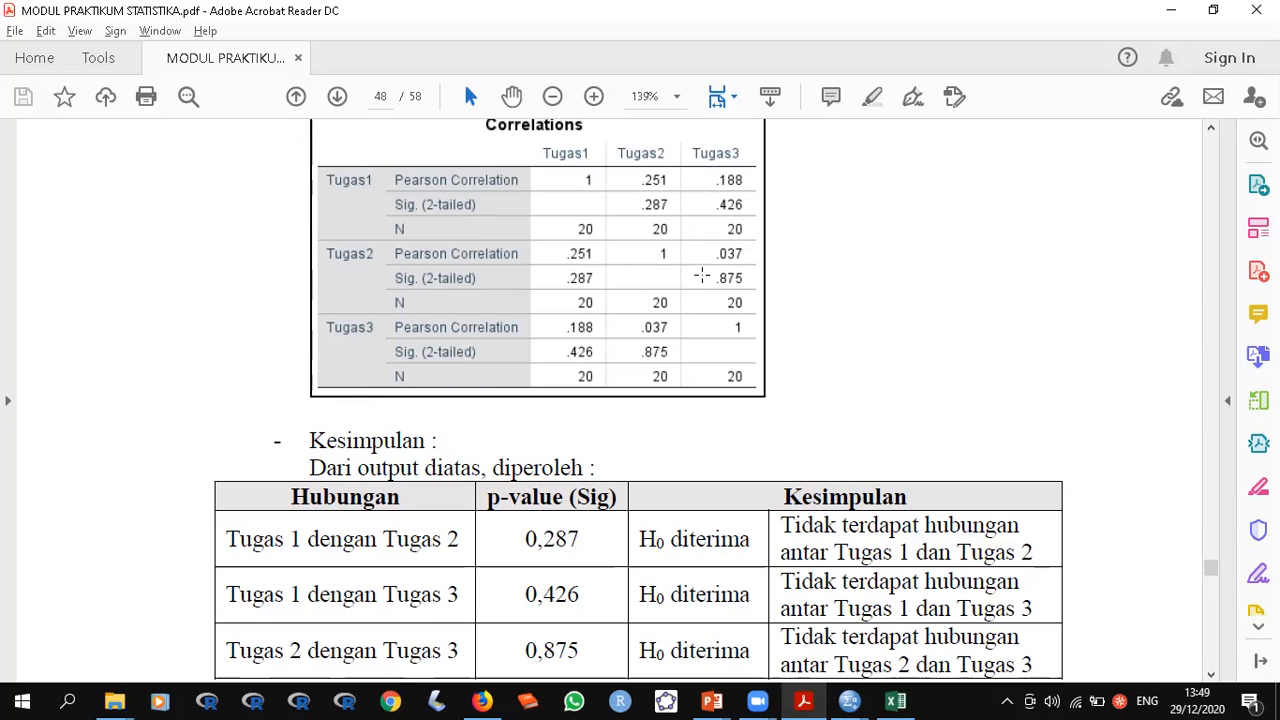
left_click_drag(703, 267, 765, 289)
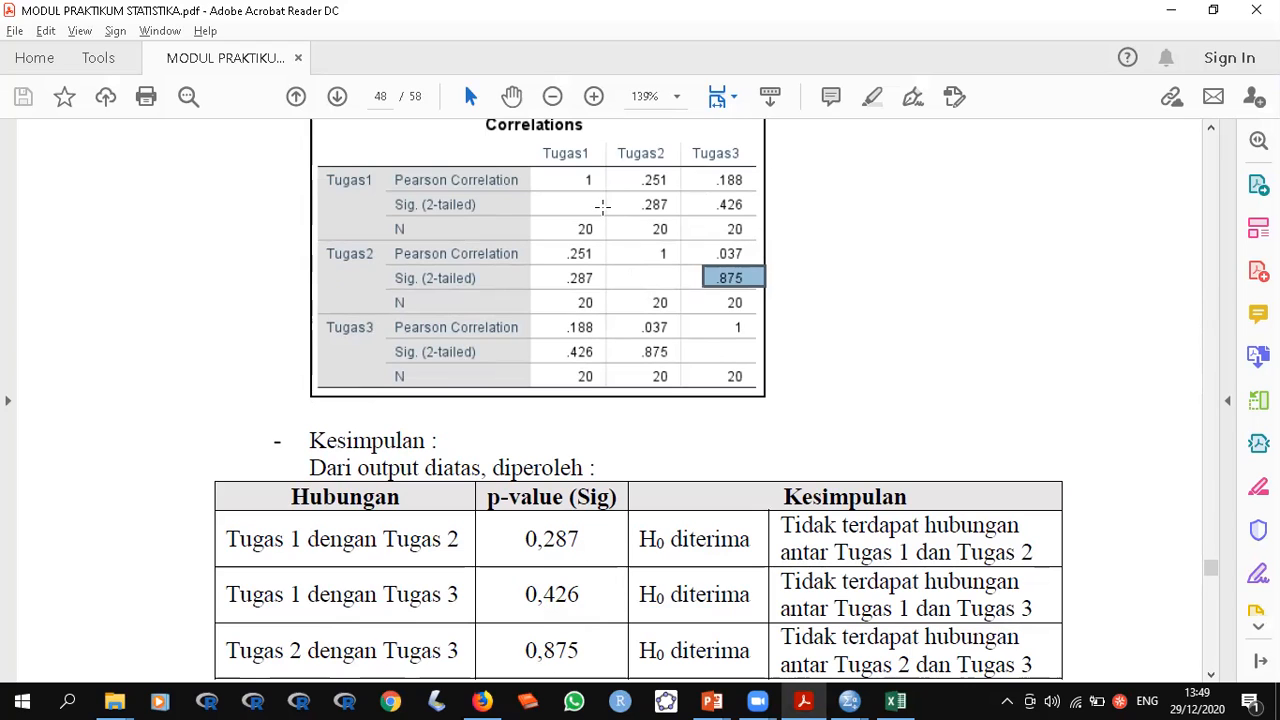
left_click_drag(633, 193, 772, 220)
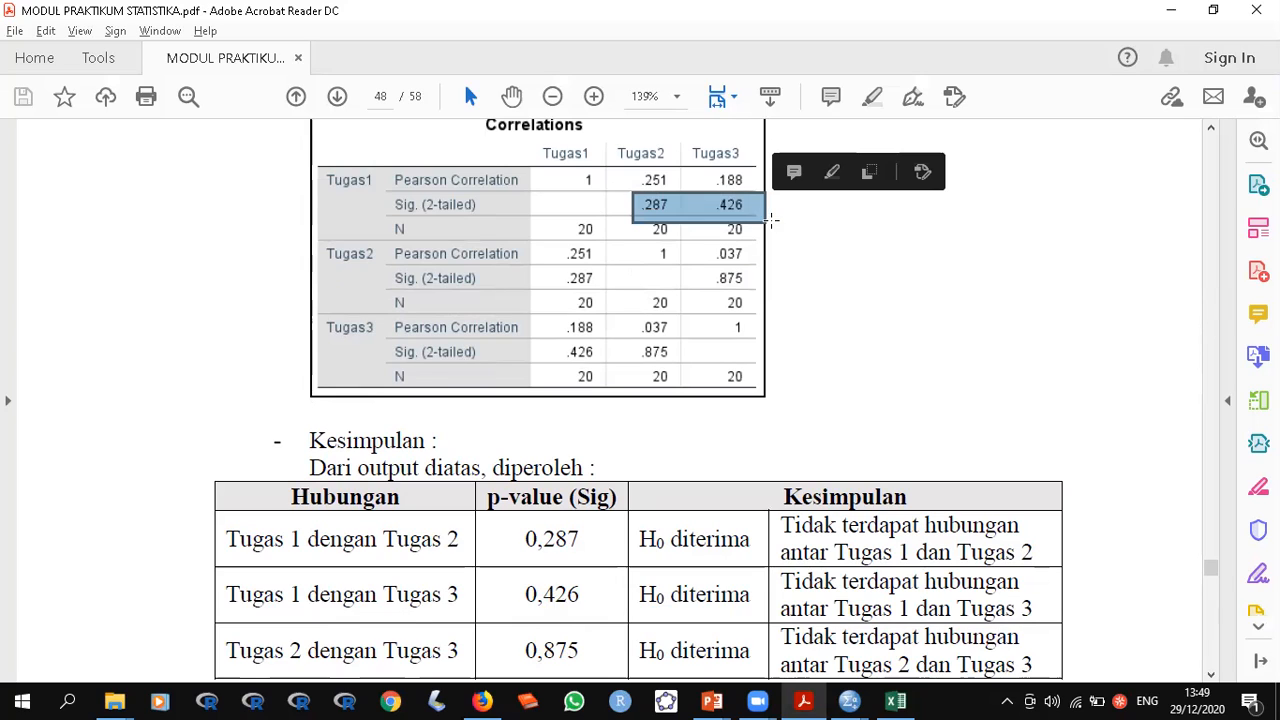
left_click(836, 338)
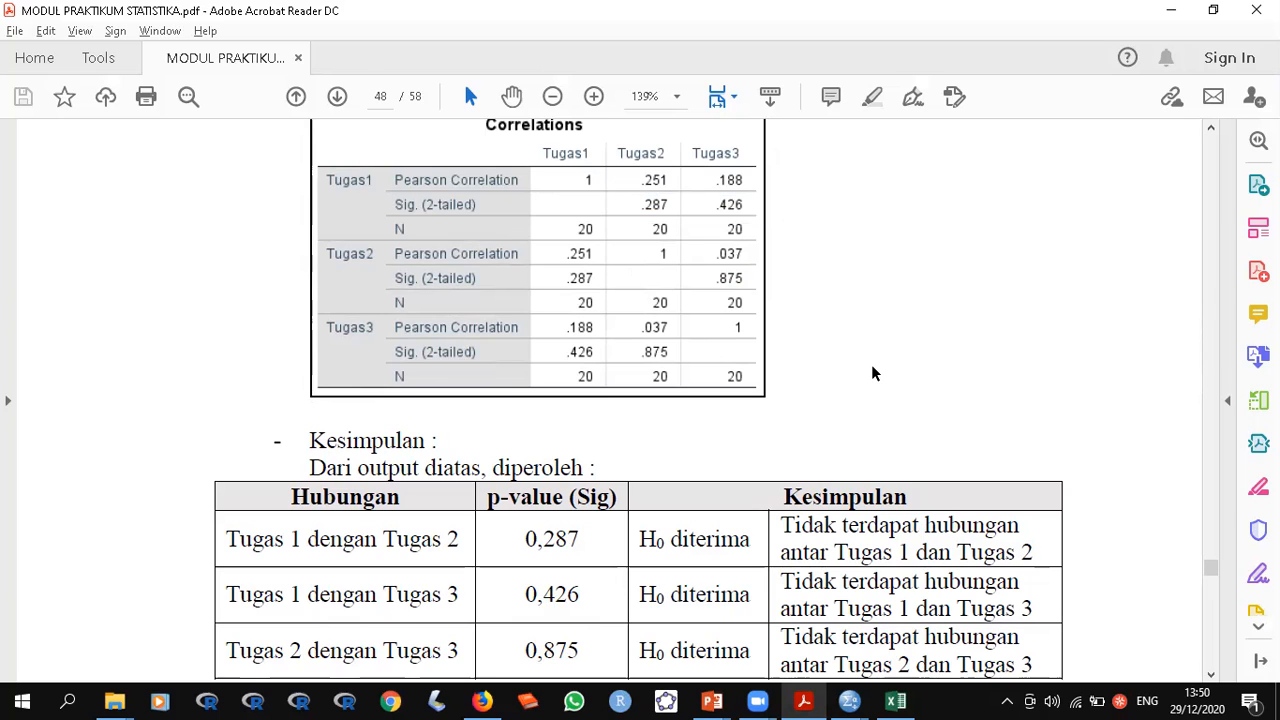
Go back to the K-Means Cluster instructions on page 47 of the PDF module
scroll(872, 373, "down", 8)
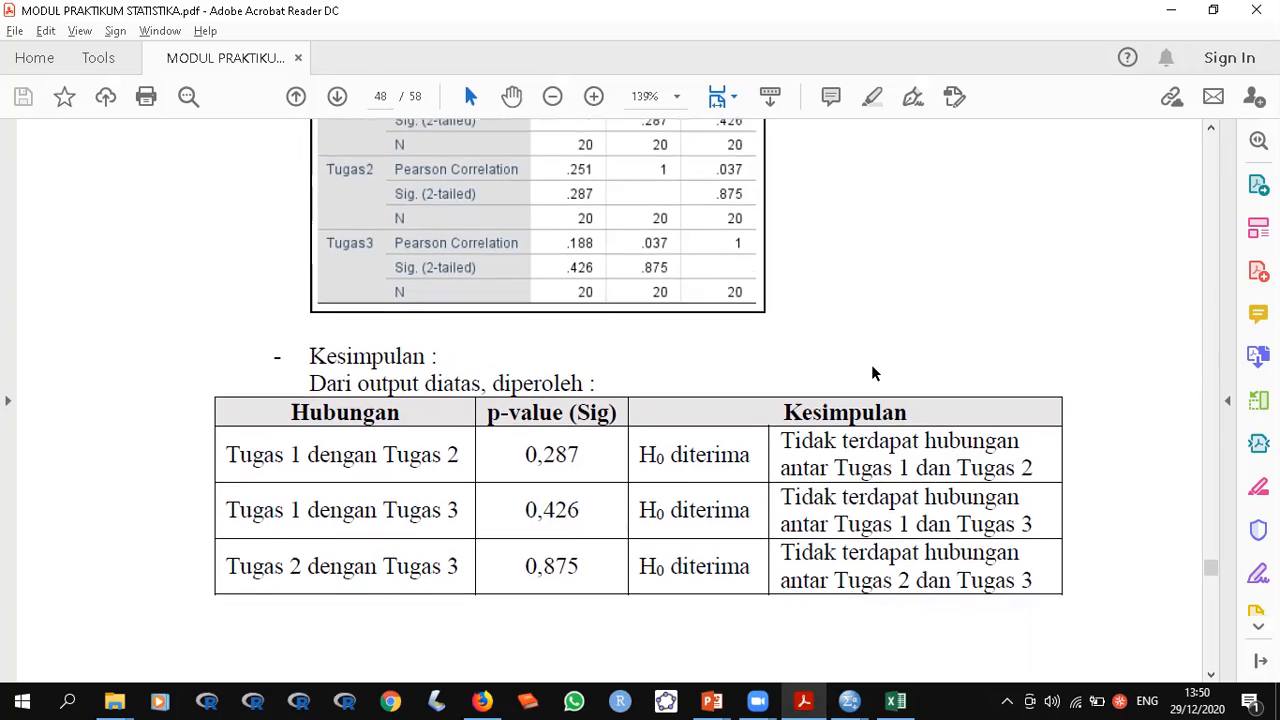
scroll(872, 373, "up", 10)
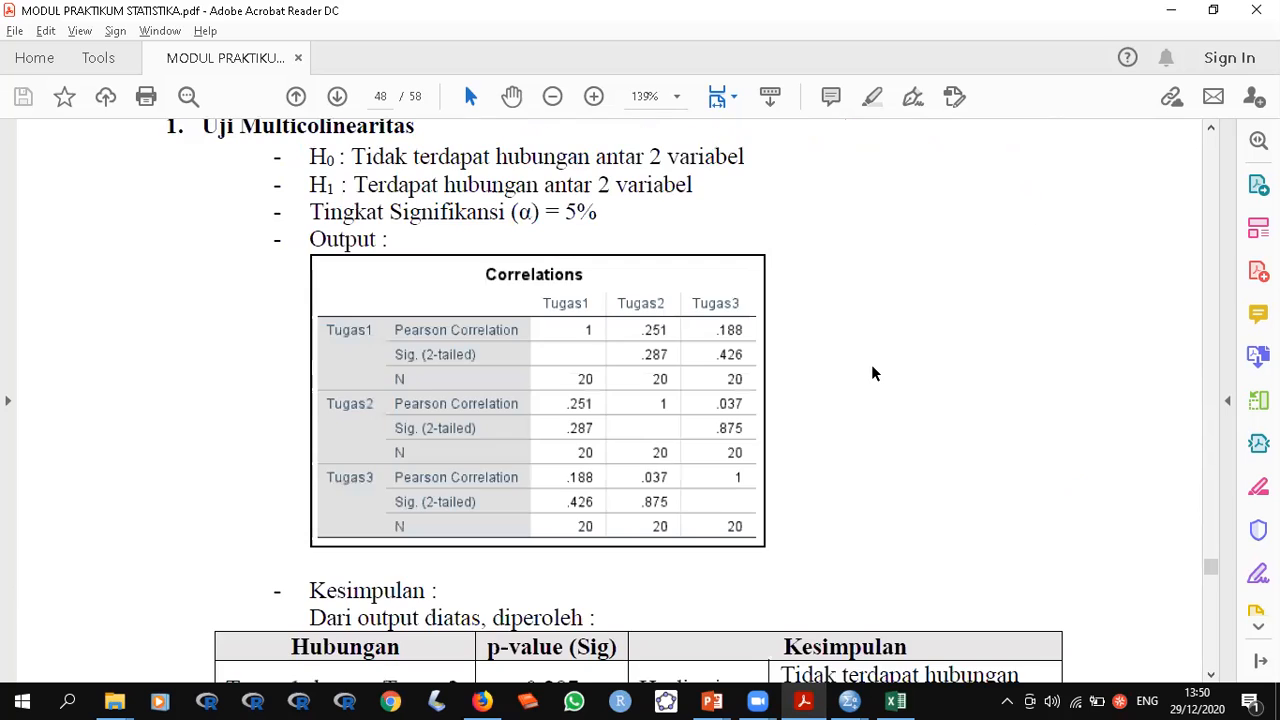
scroll(871, 373, "up", 15)
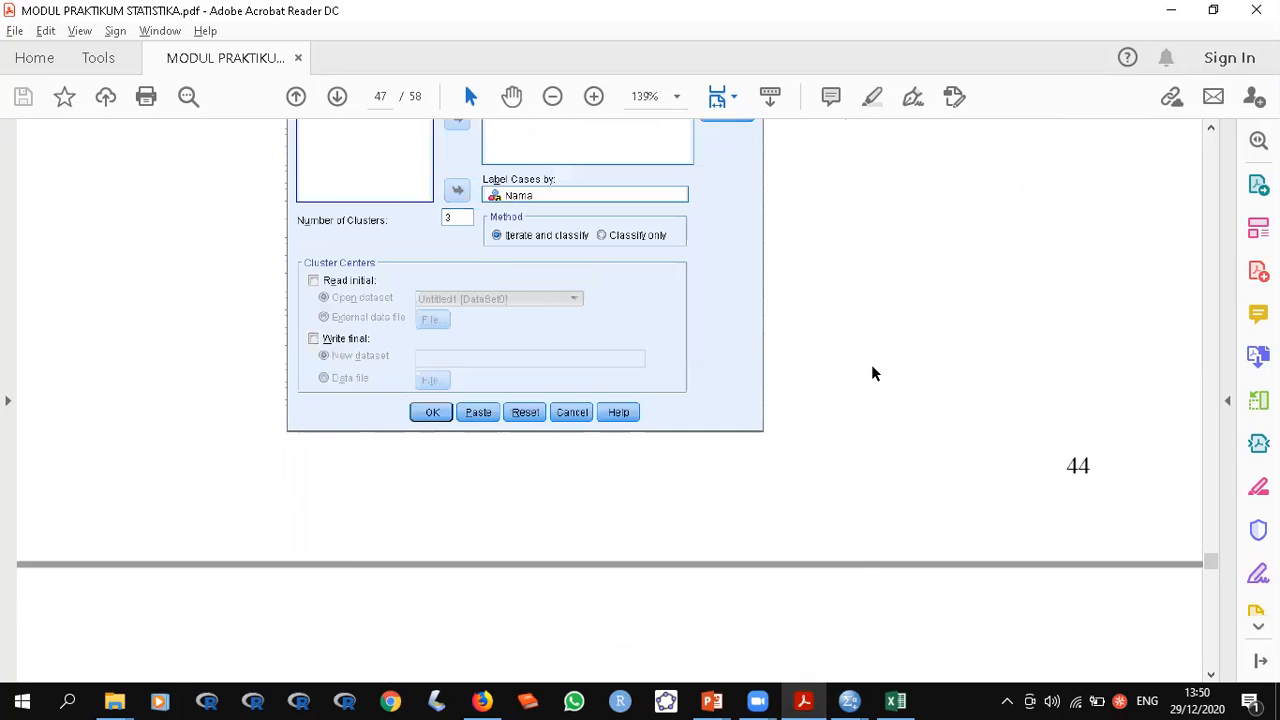
scroll(871, 373, "up", 8)
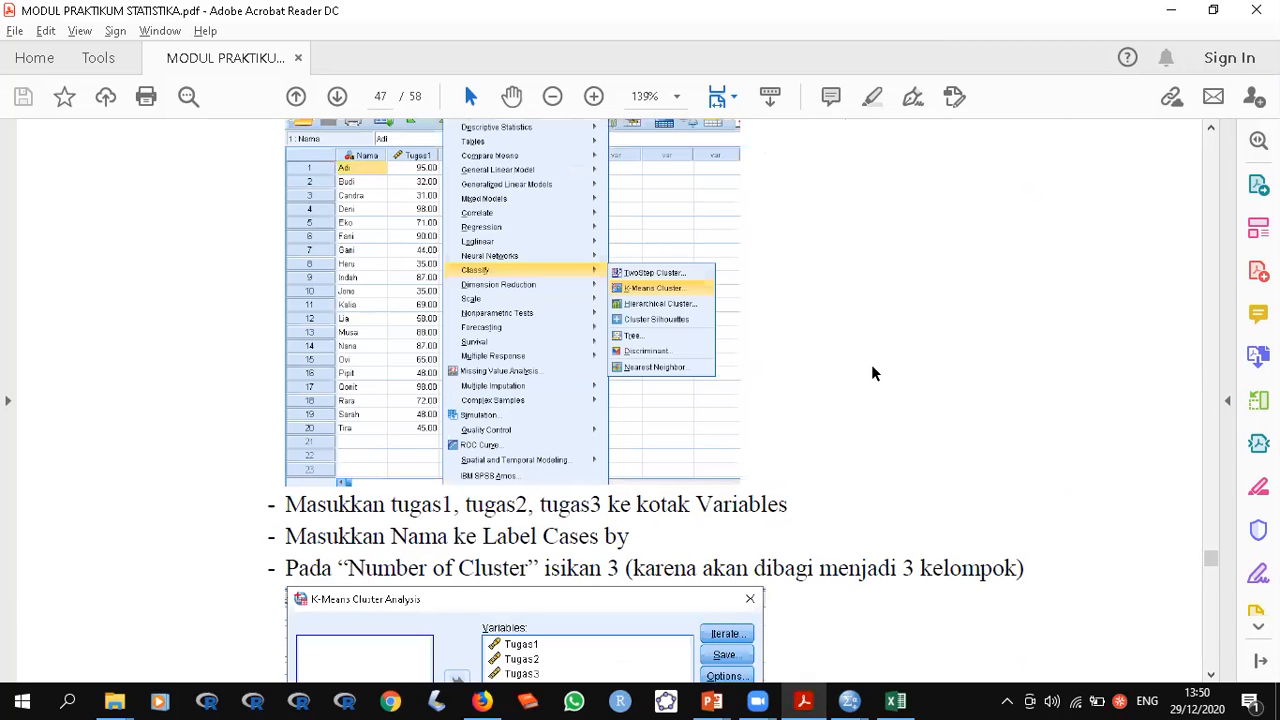
Review the K-Means Cluster command path on page 47 of the PDF module
scroll(871, 373, "down", 5)
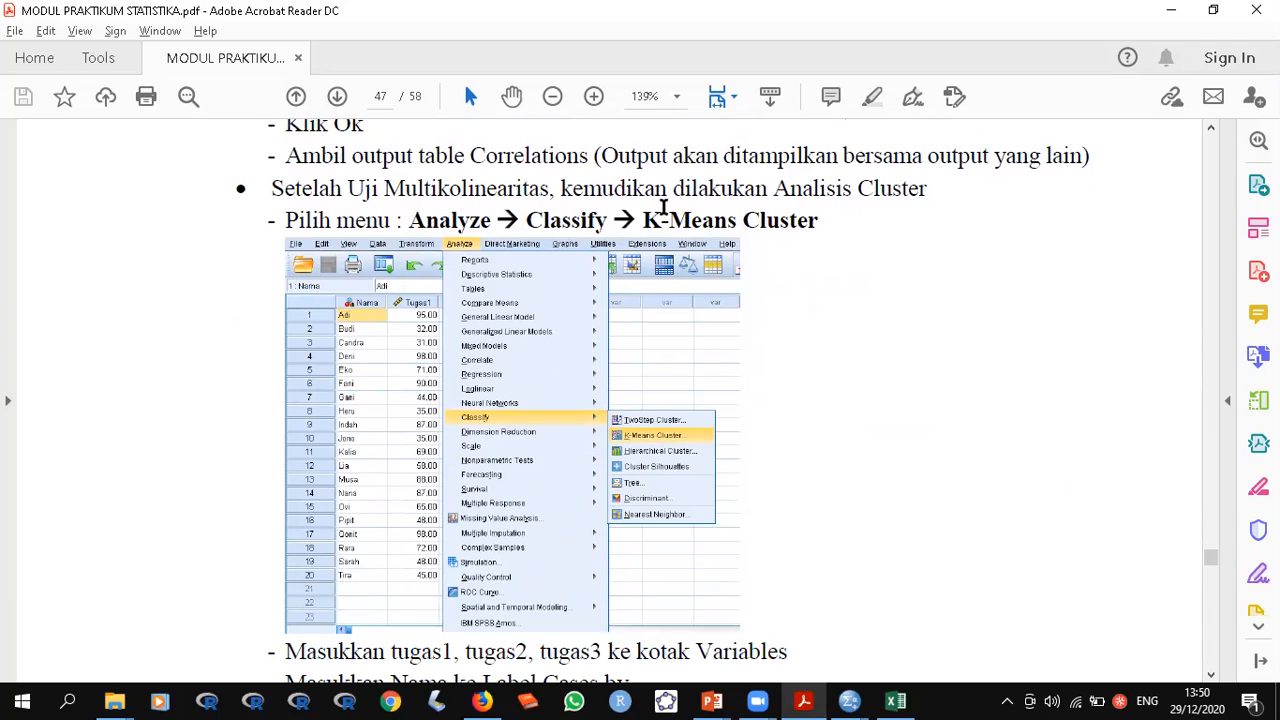
left_click_drag(669, 218, 713, 222)
left_click(718, 222)
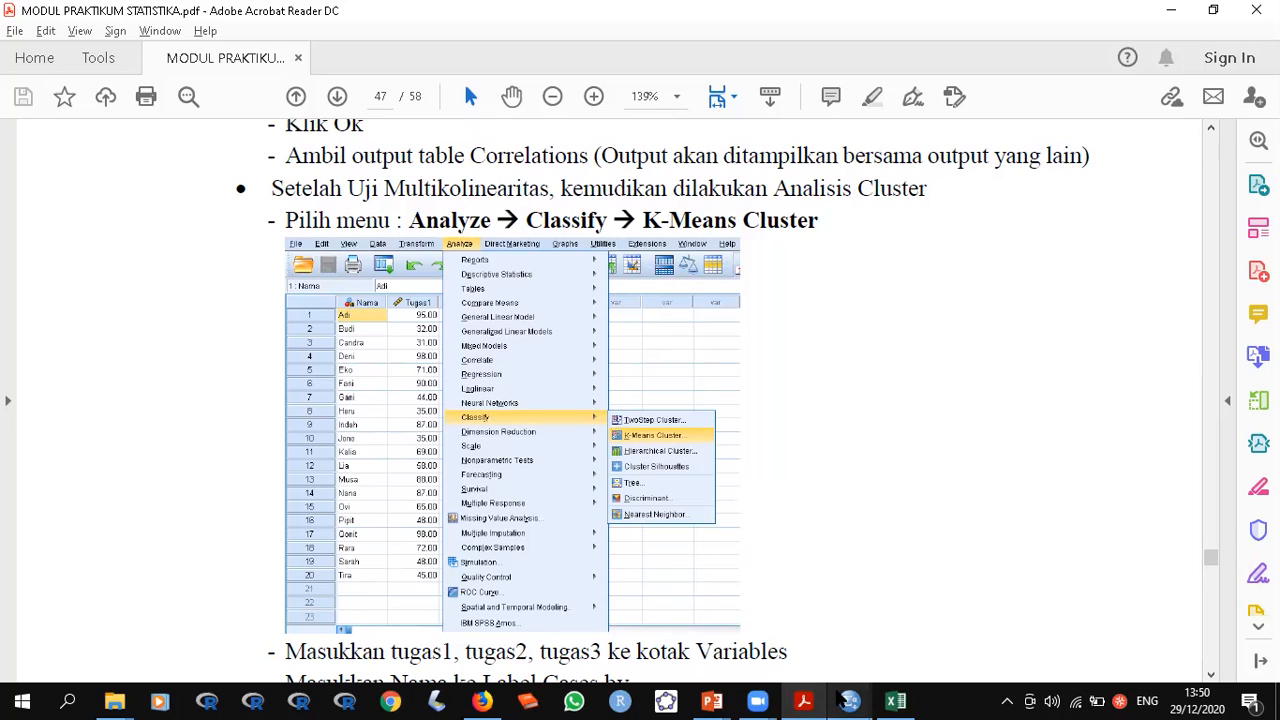
Switch to the SPSS Data Editor, open the K-Means Cluster Analysis and label the cases by Nama_Siswa
mouse_move(848, 700)
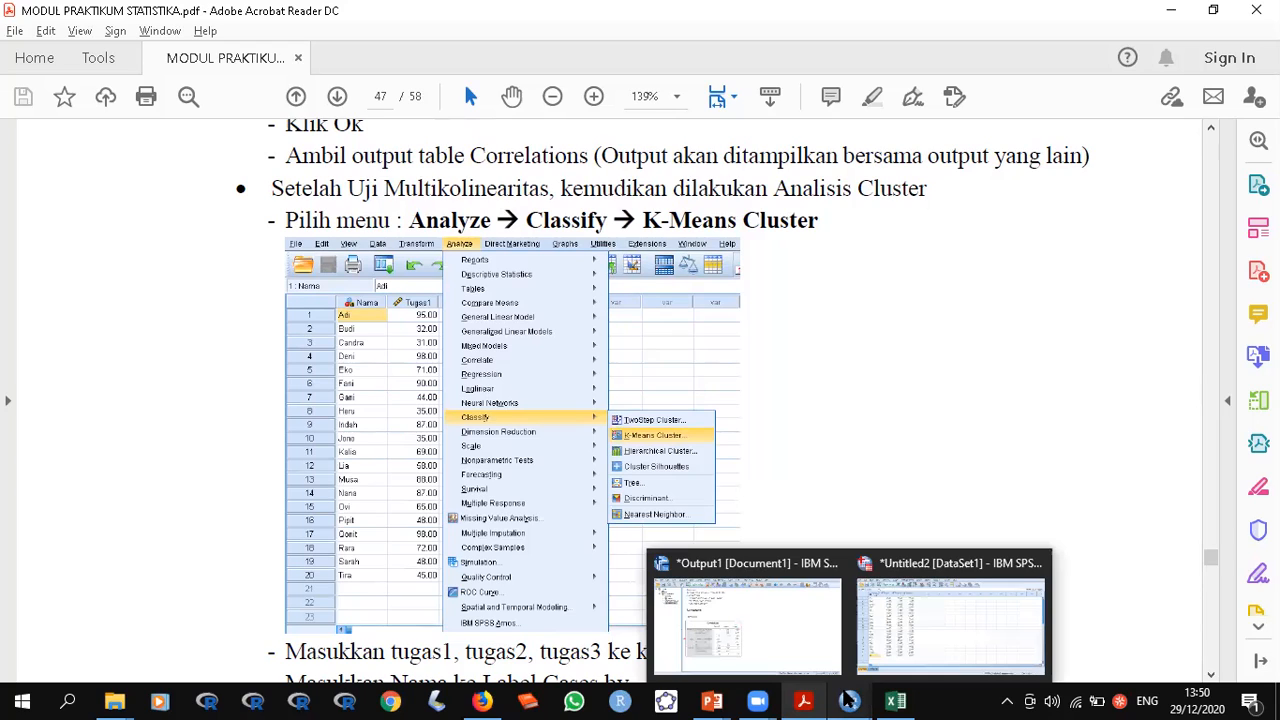
left_click(952, 643)
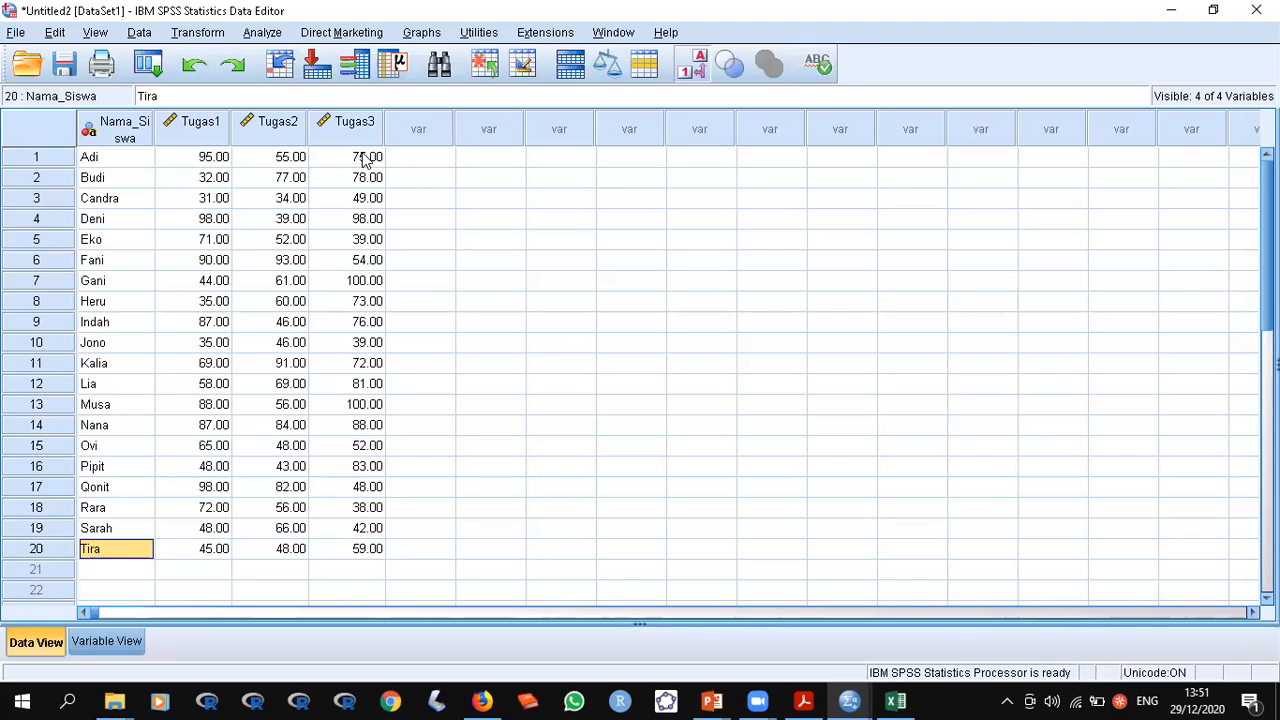
left_click(262, 33)
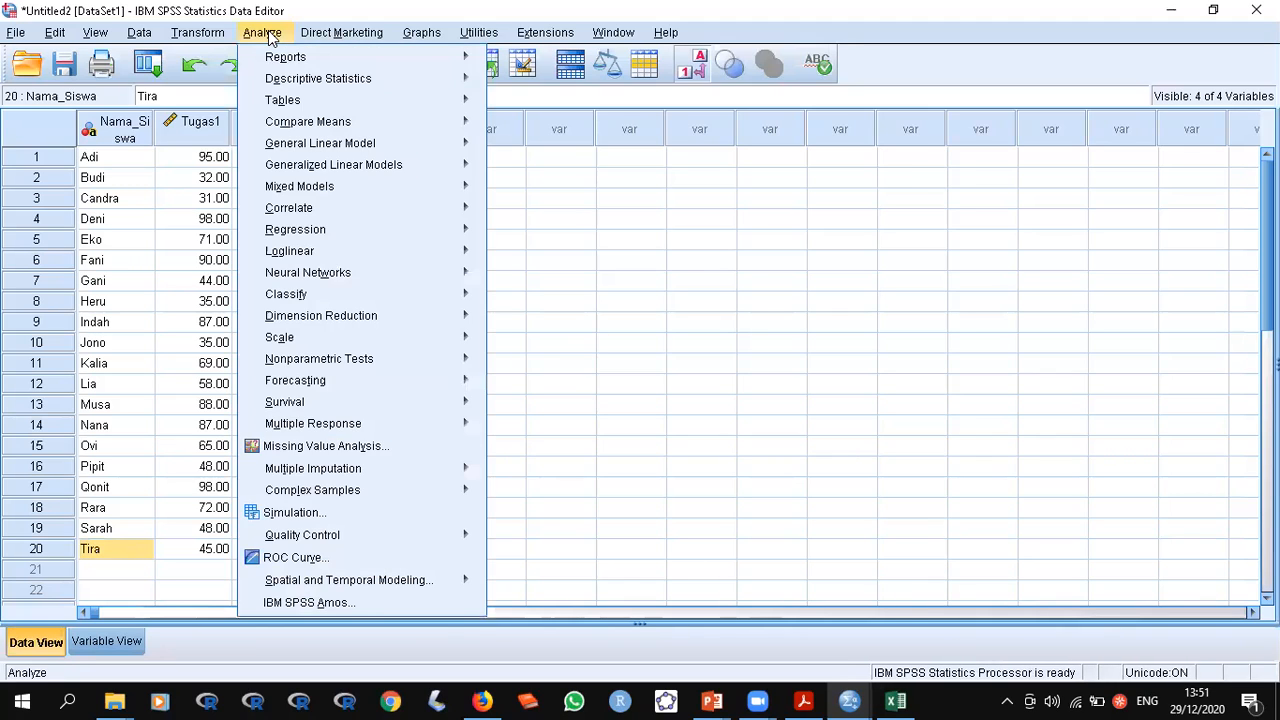
mouse_move(314, 294)
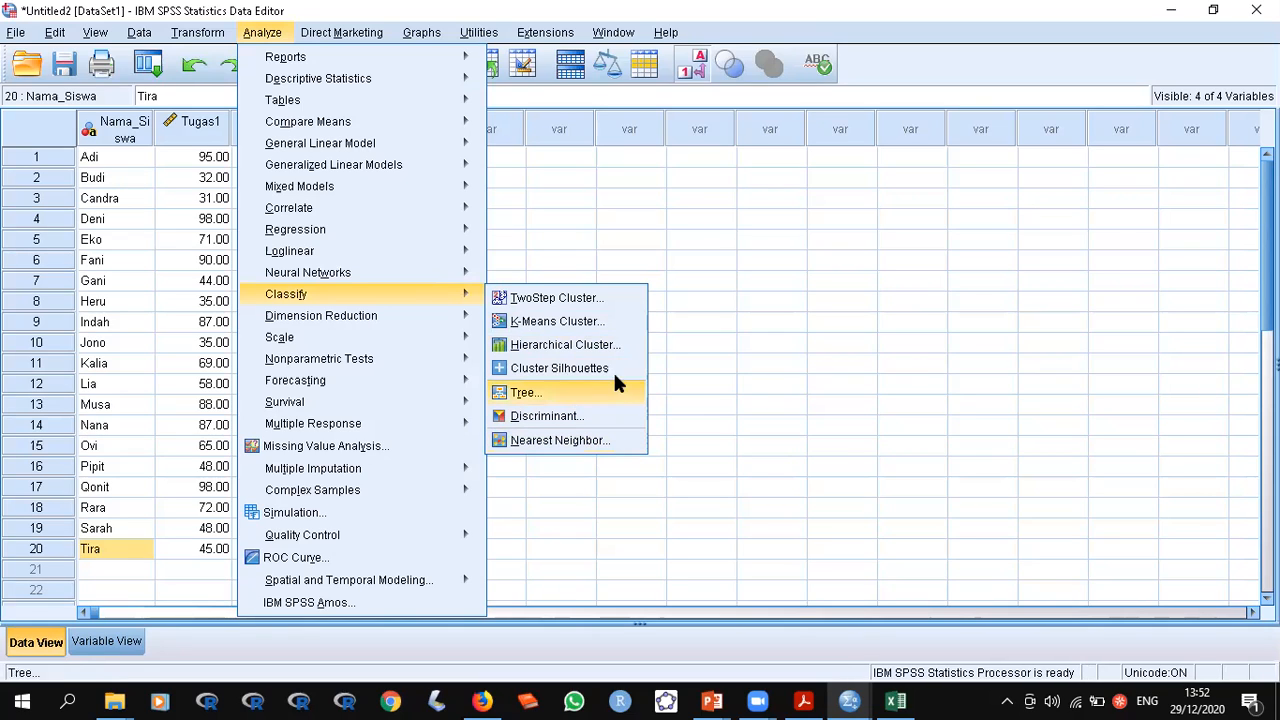
left_click(602, 321)
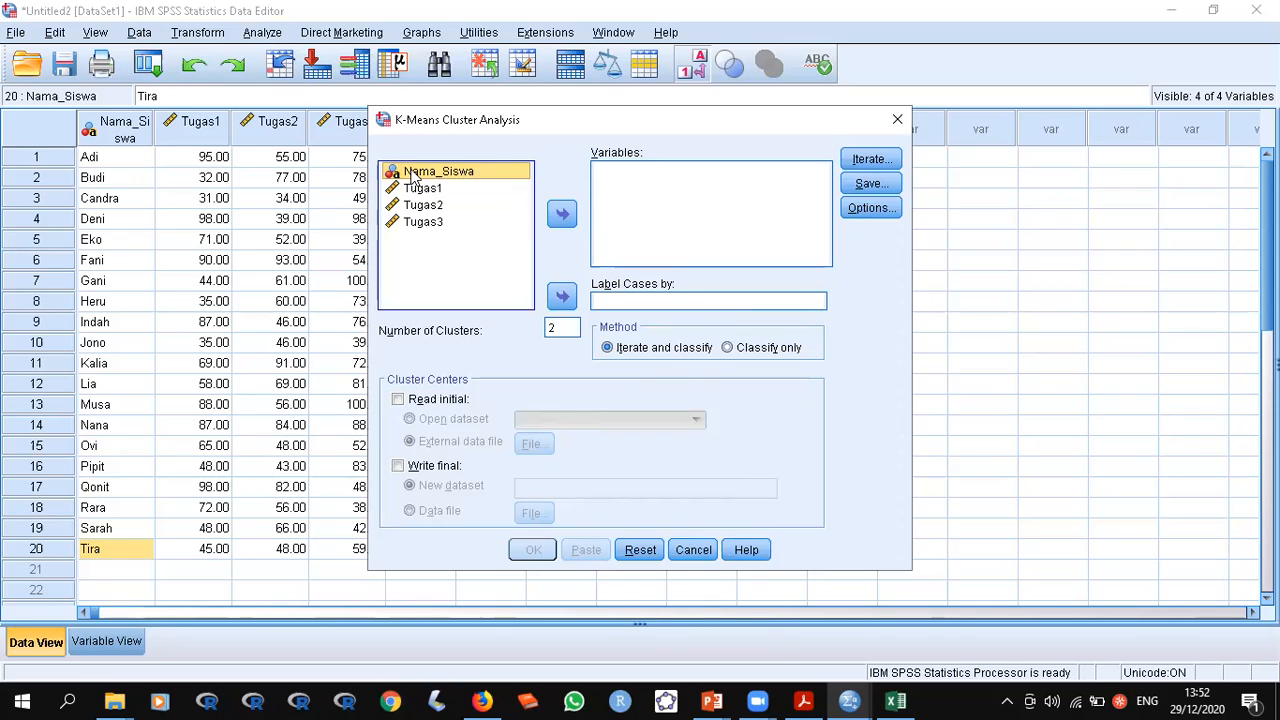
left_click(560, 298)
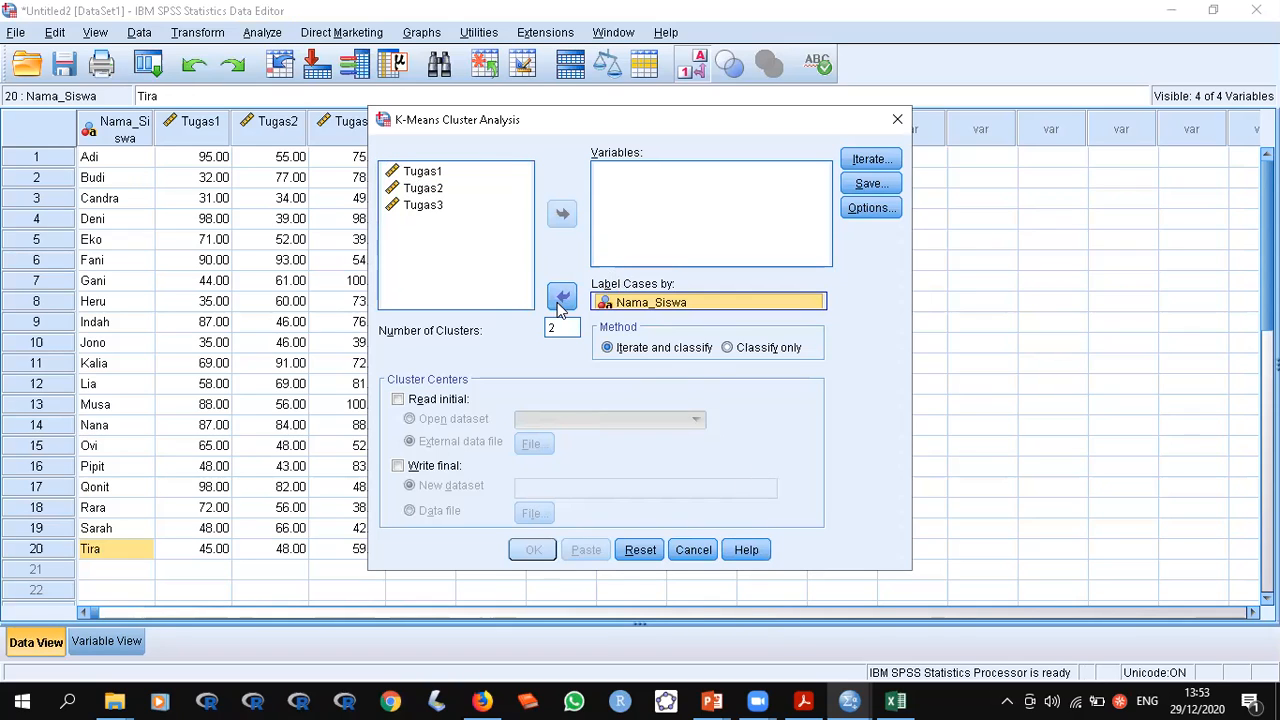
Check the sample K-Means Cluster Analysis settings in the PDF module and return to SPSS
left_click(803, 701)
key("Page_Down")
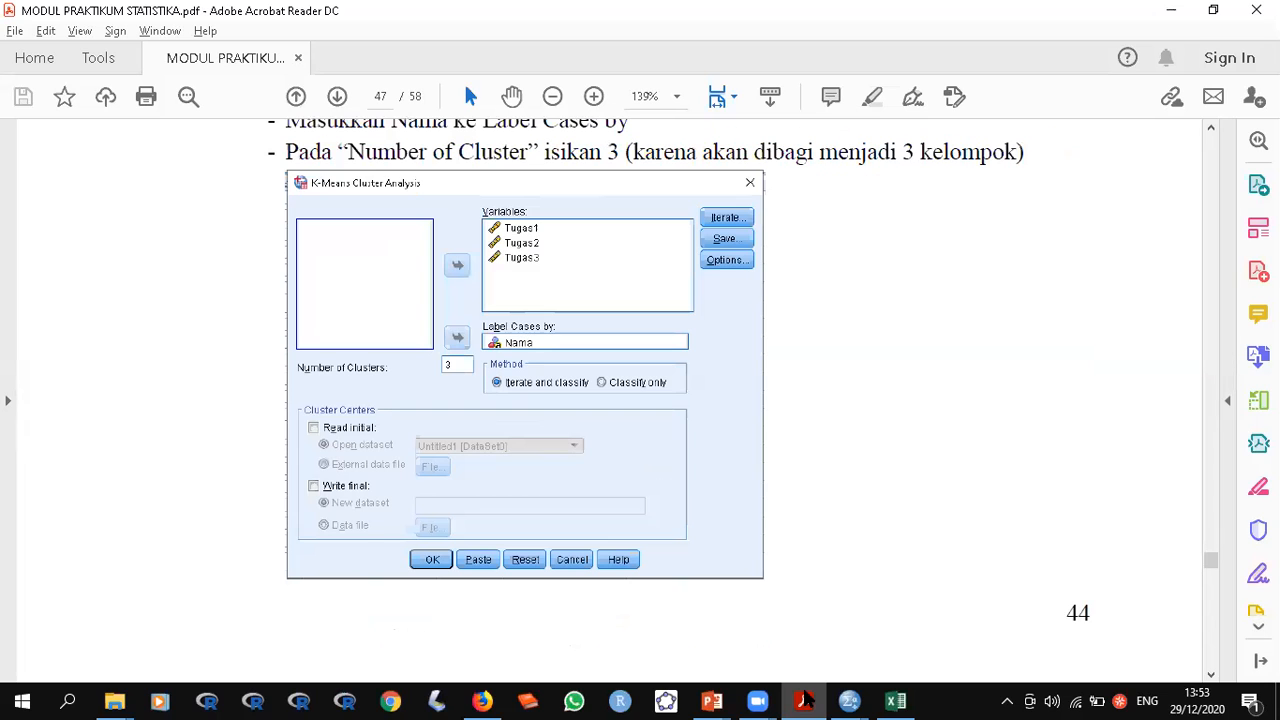
left_click(806, 700)
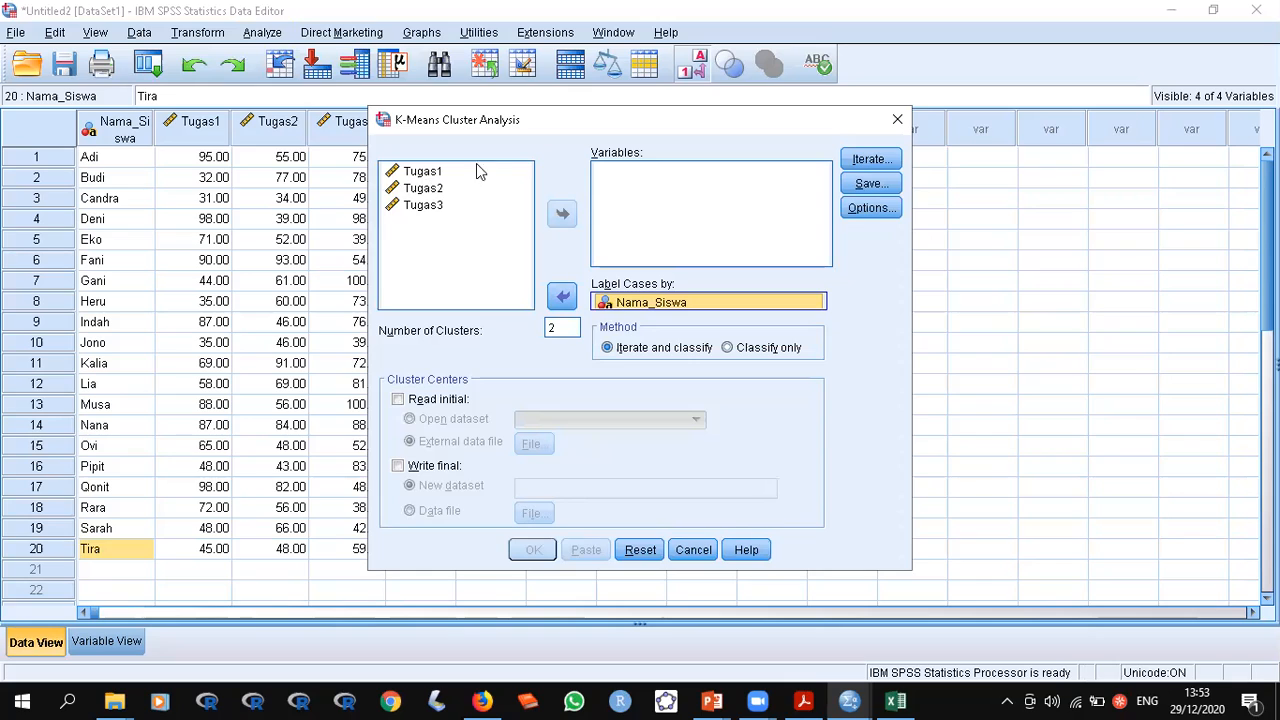
Add Tugas1, Tugas2 and Tugas3 as the cluster variables and set the number of clusters to 3
left_click(446, 172)
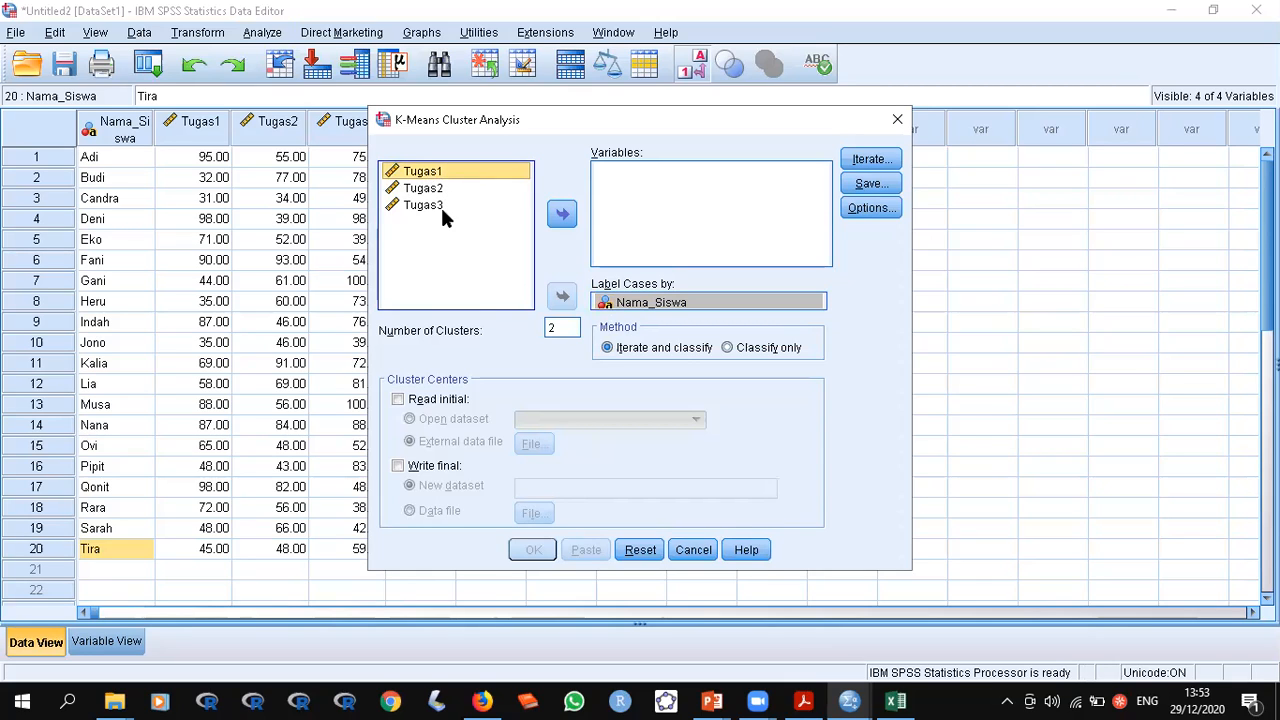
left_click(440, 205, "shift")
left_click(564, 220)
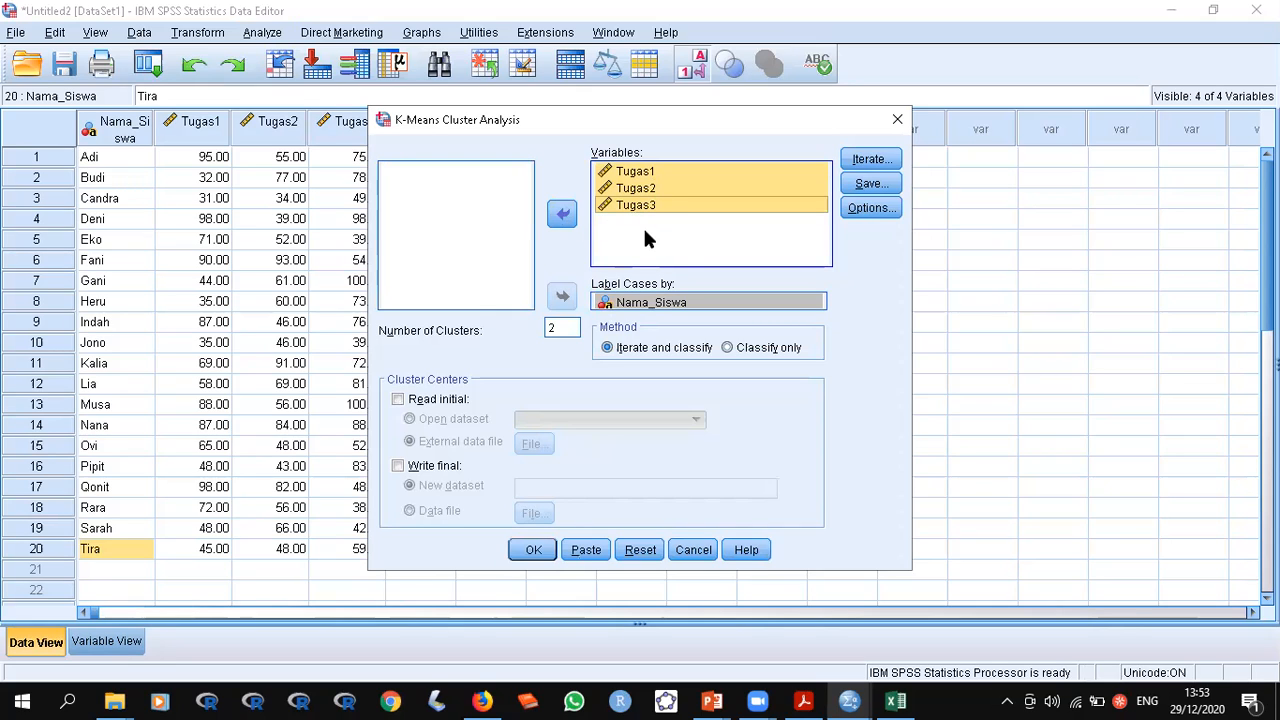
double_click(565, 325)
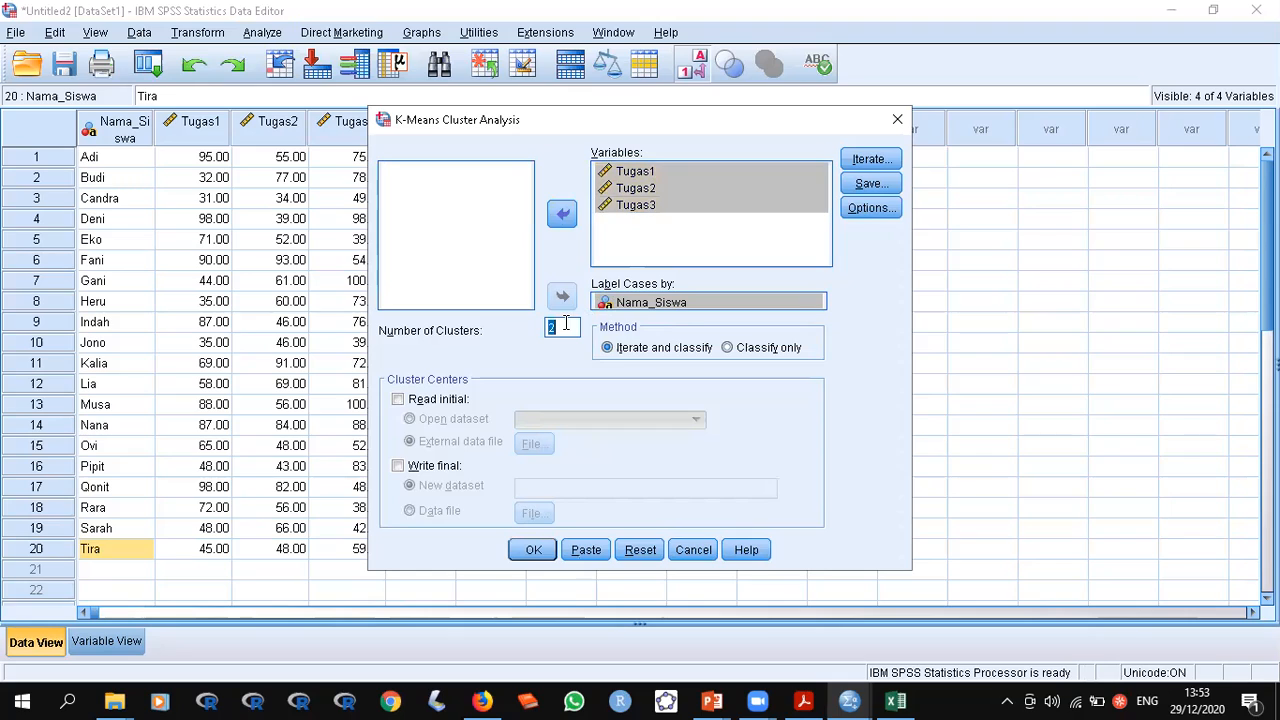
type("3")
Mark the three group names, "sangat menguasai, menguasai, dan kurang menguasai", in the ANALISIS section of the PDF module
mouse_move(795, 700)
left_click(805, 700)
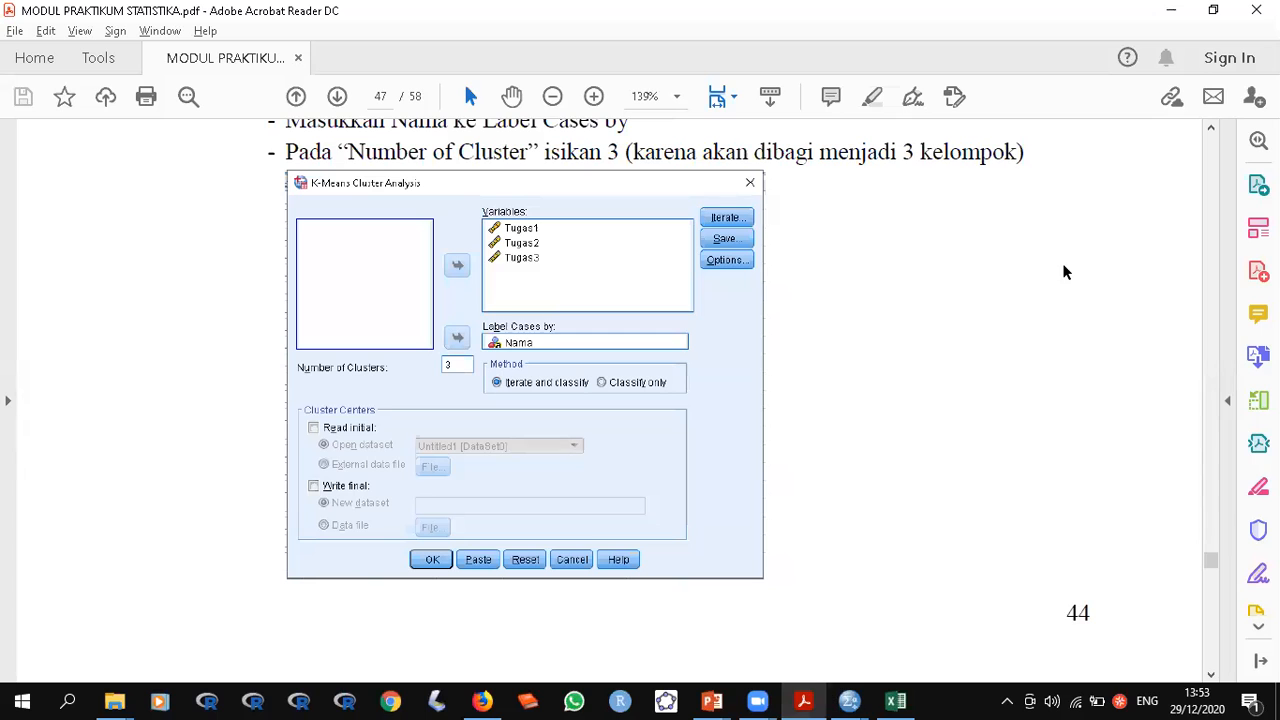
scroll(994, 284, "up", 15)
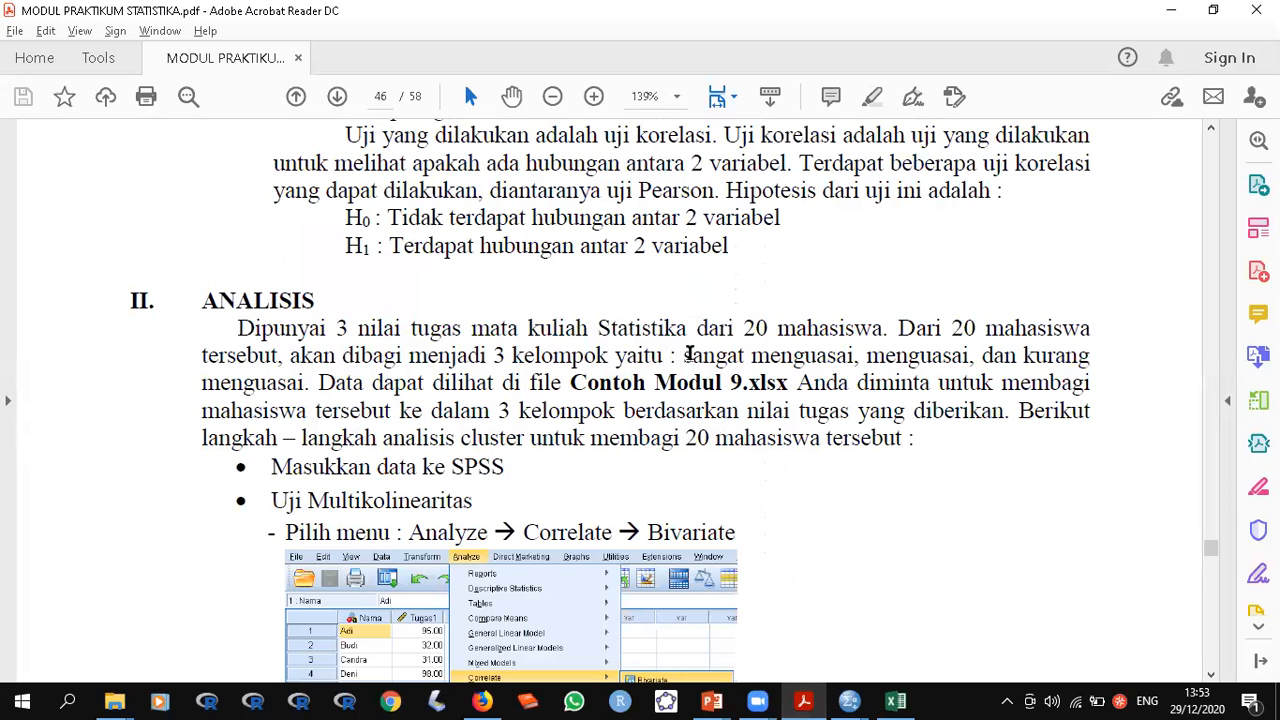
left_click_drag(684, 356, 312, 386)
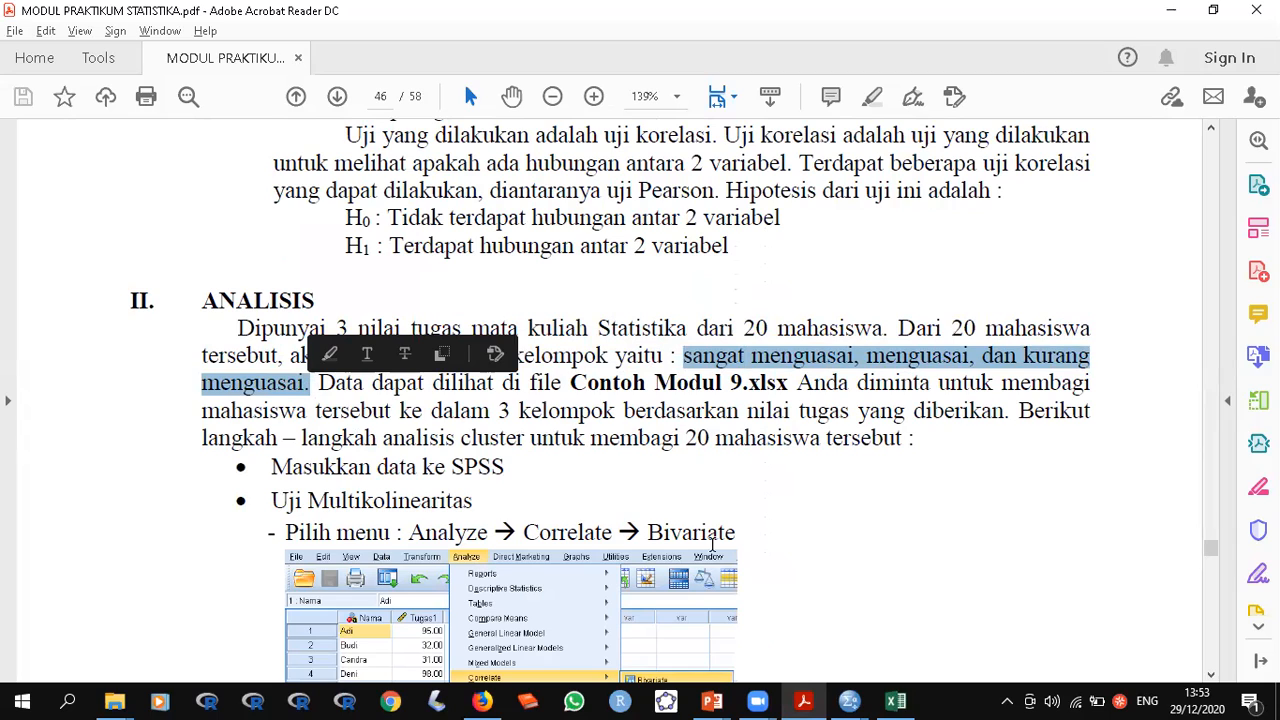
Return to the SPSS cluster setup, include cluster information for each case and run the K-Means analysis
mouse_move(849, 700)
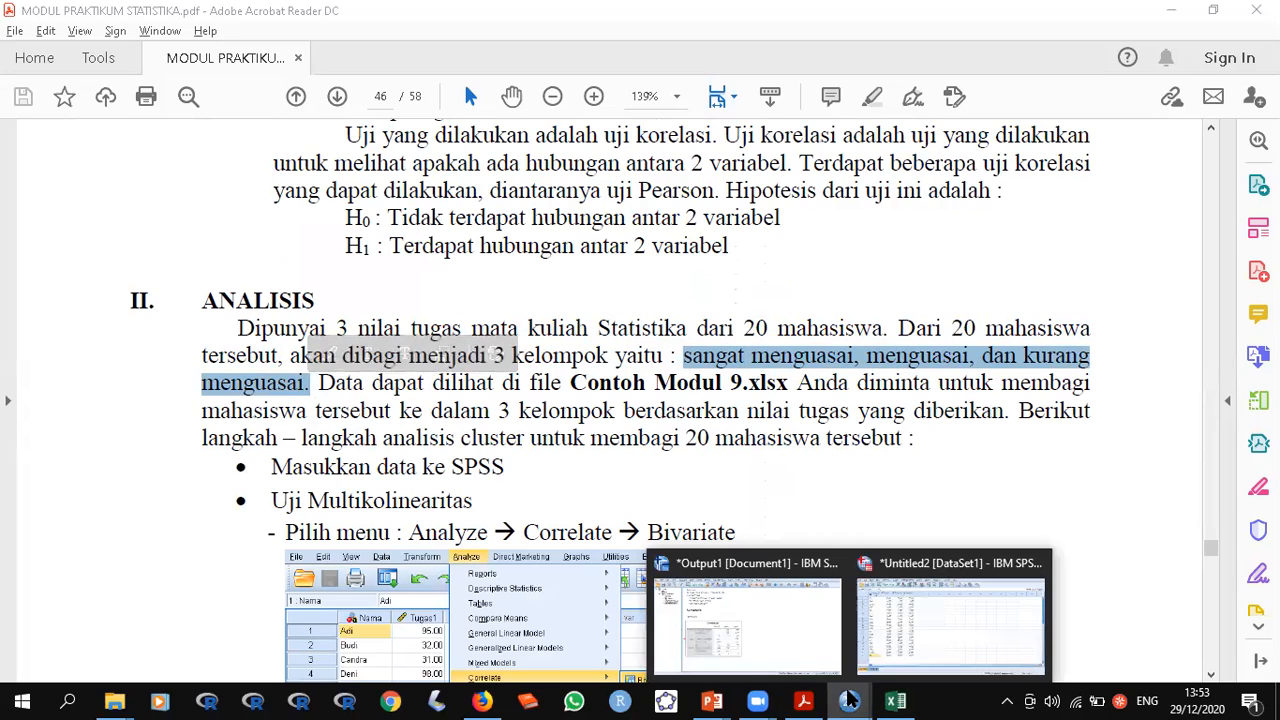
left_click(928, 642)
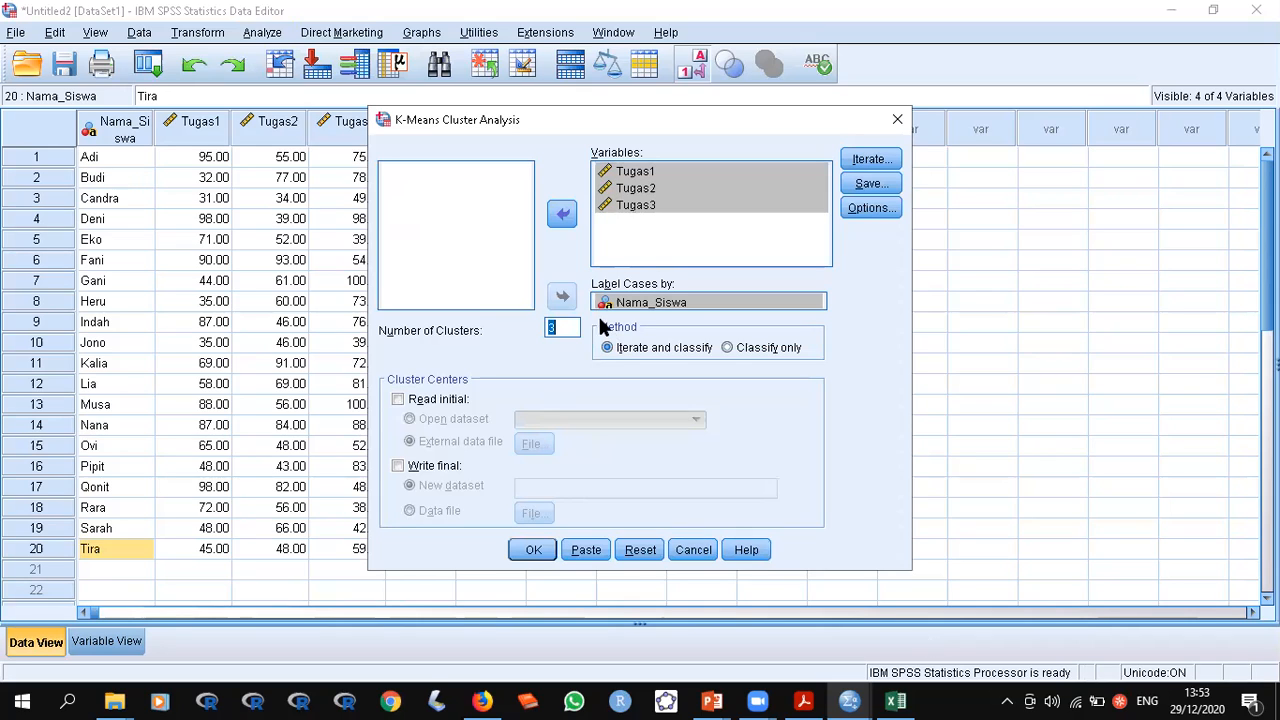
left_click(571, 322)
left_click(884, 209)
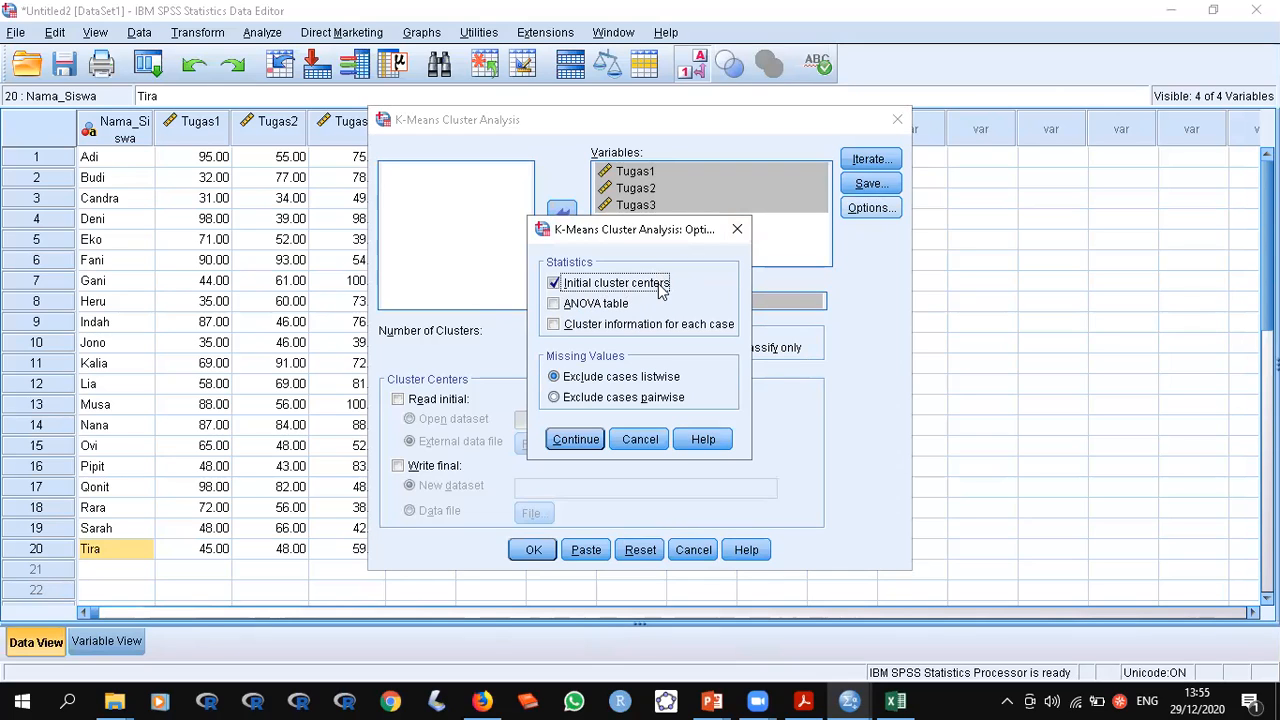
left_click(584, 332)
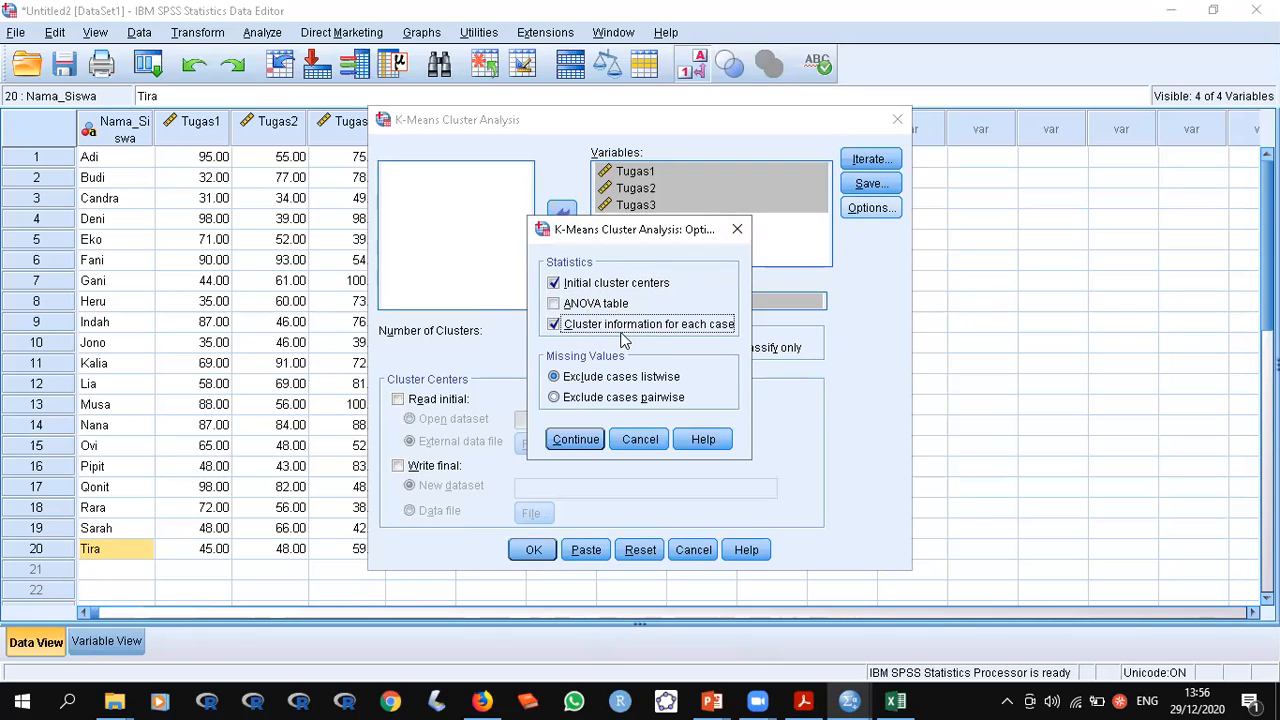
left_click(570, 437)
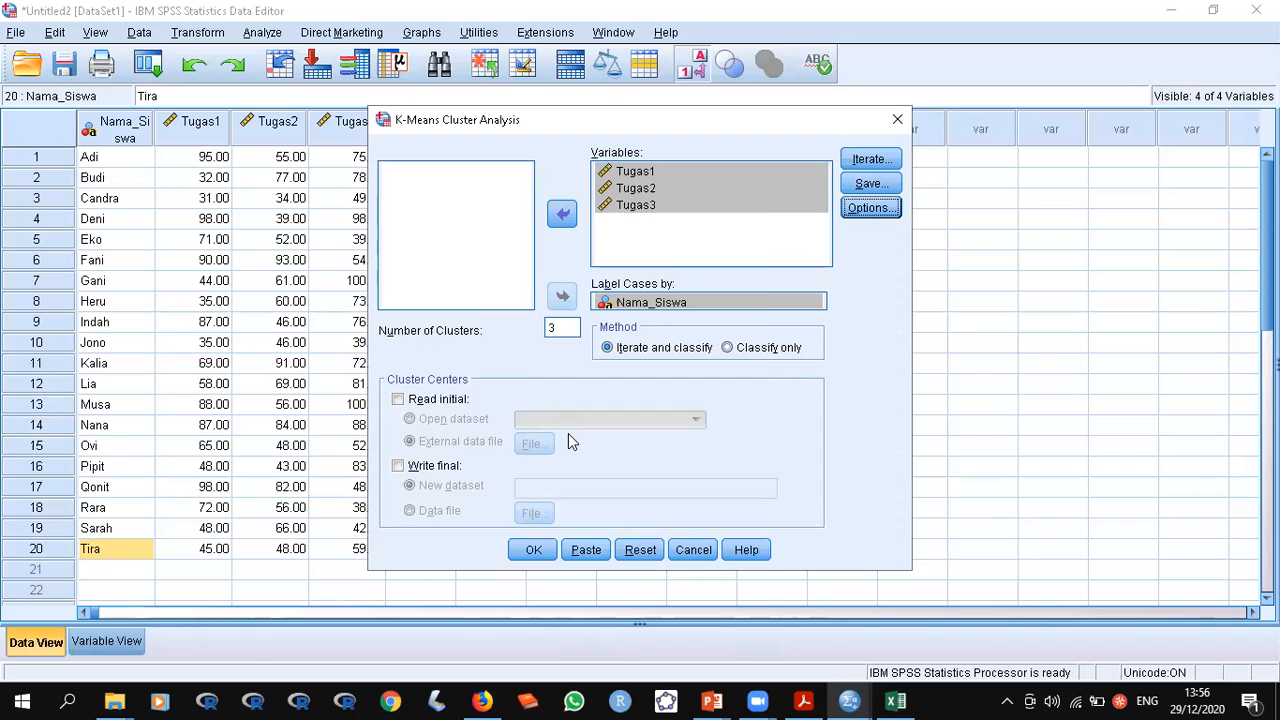
left_click(532, 550)
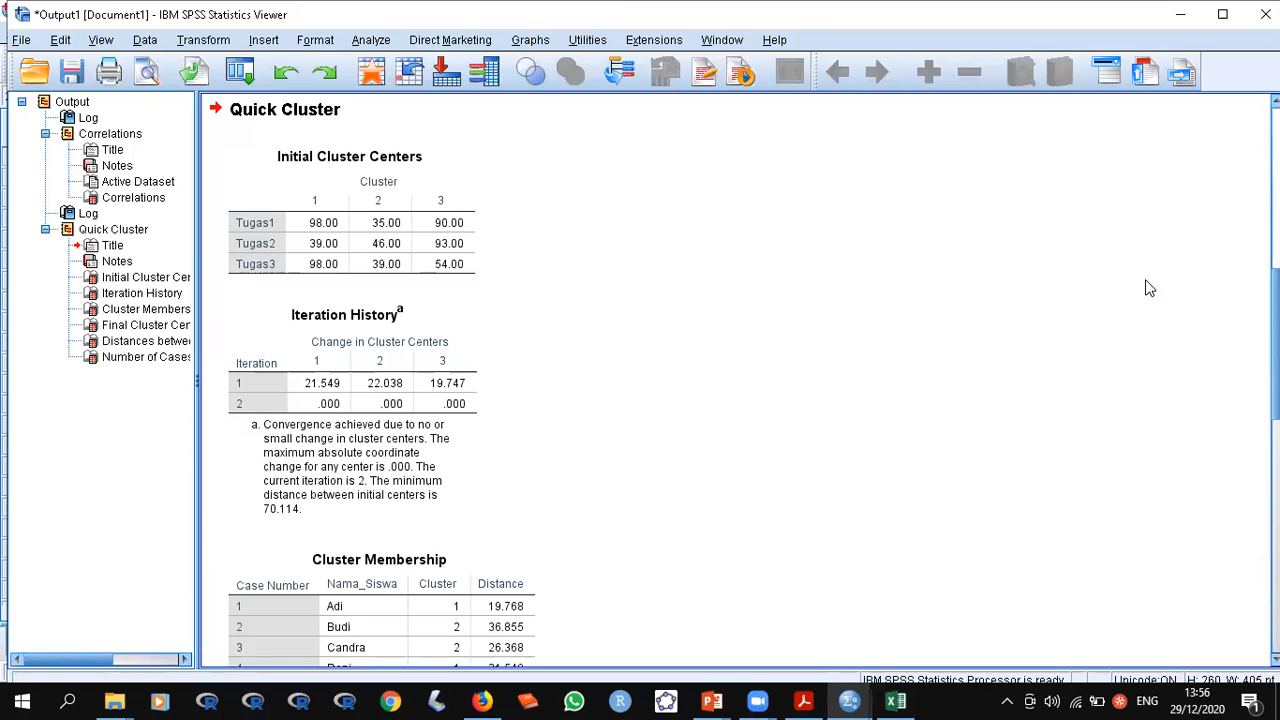
Look over the start of the Quick Cluster output and find the Final Cluster Centers section in the PDF module
mouse_move(1276, 342)
left_mouse_down()
mouse_move(1276, 574)
mouse_move(1276, 303)
mouse_move(1276, 388)
mouse_move(1276, 356)
left_mouse_up()
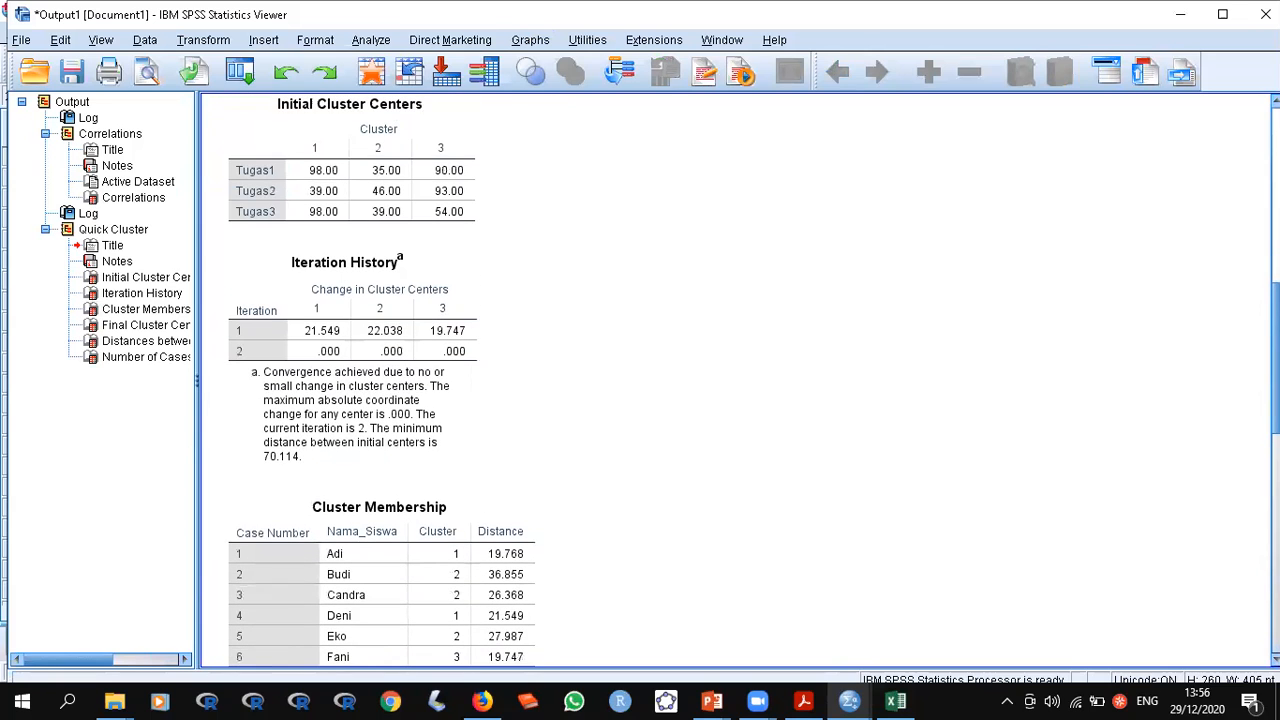
mouse_move(797, 700)
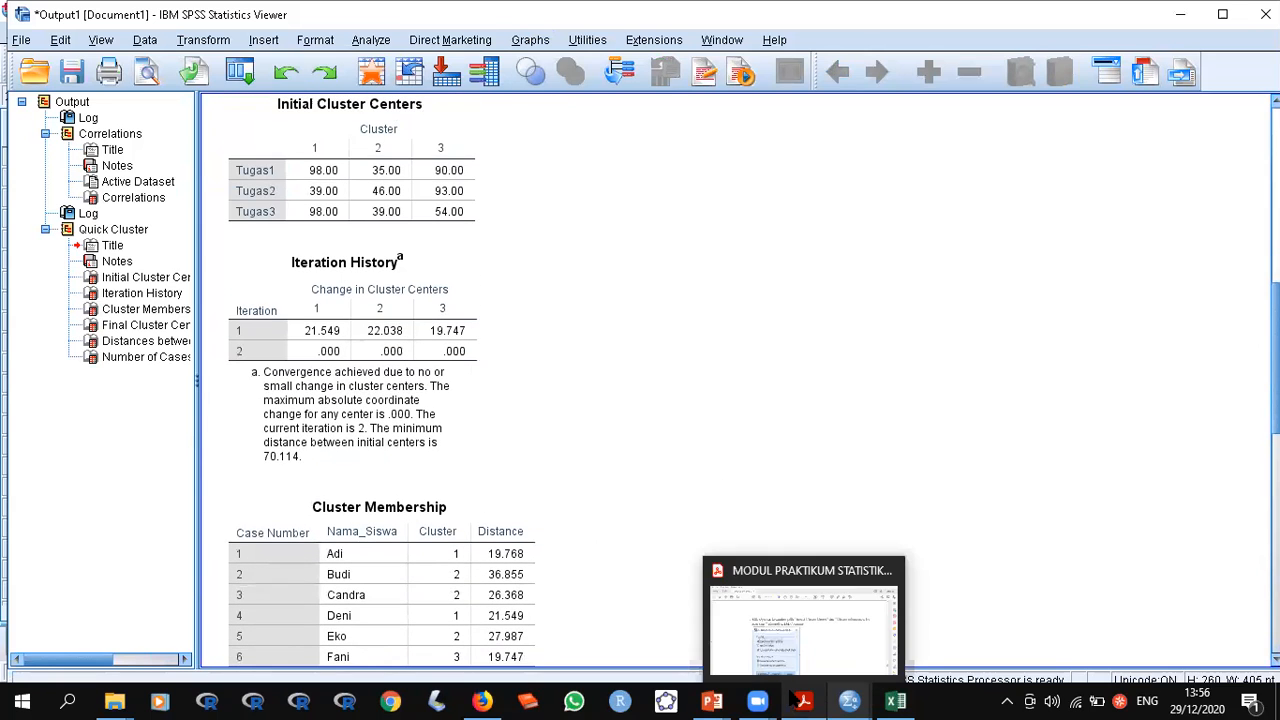
left_click(803, 620)
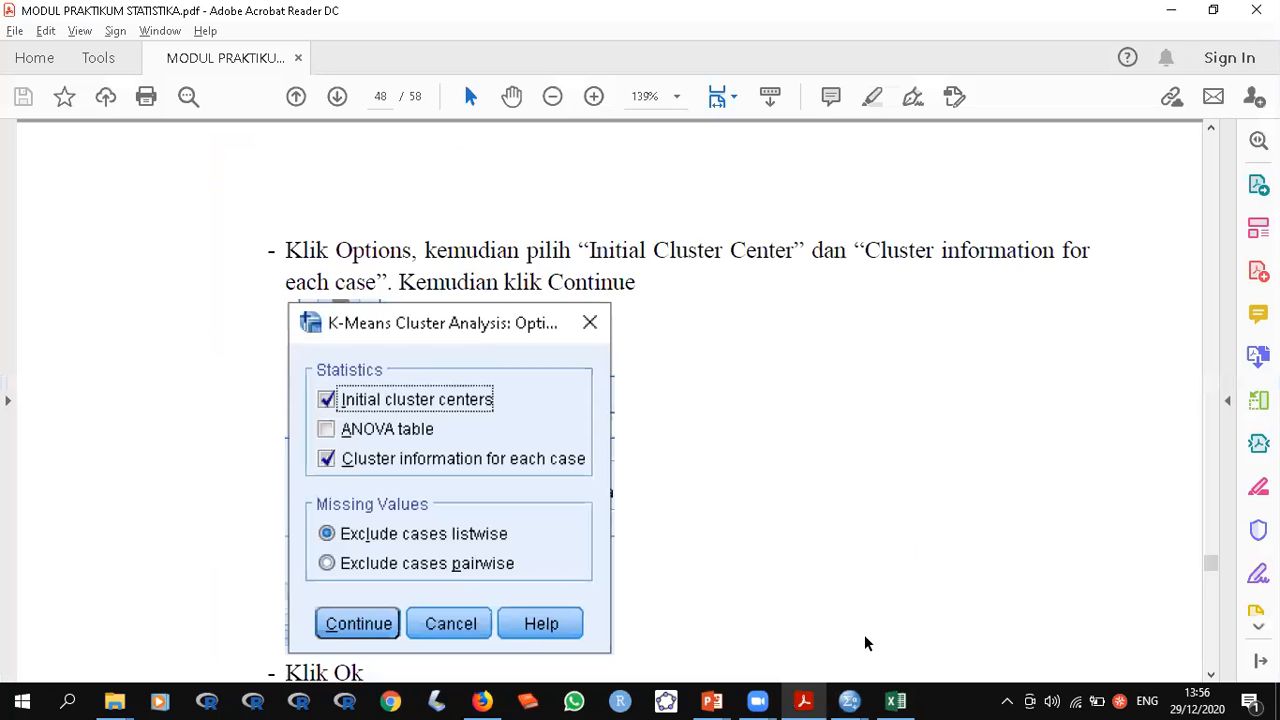
scroll(885, 533, "down", 10)
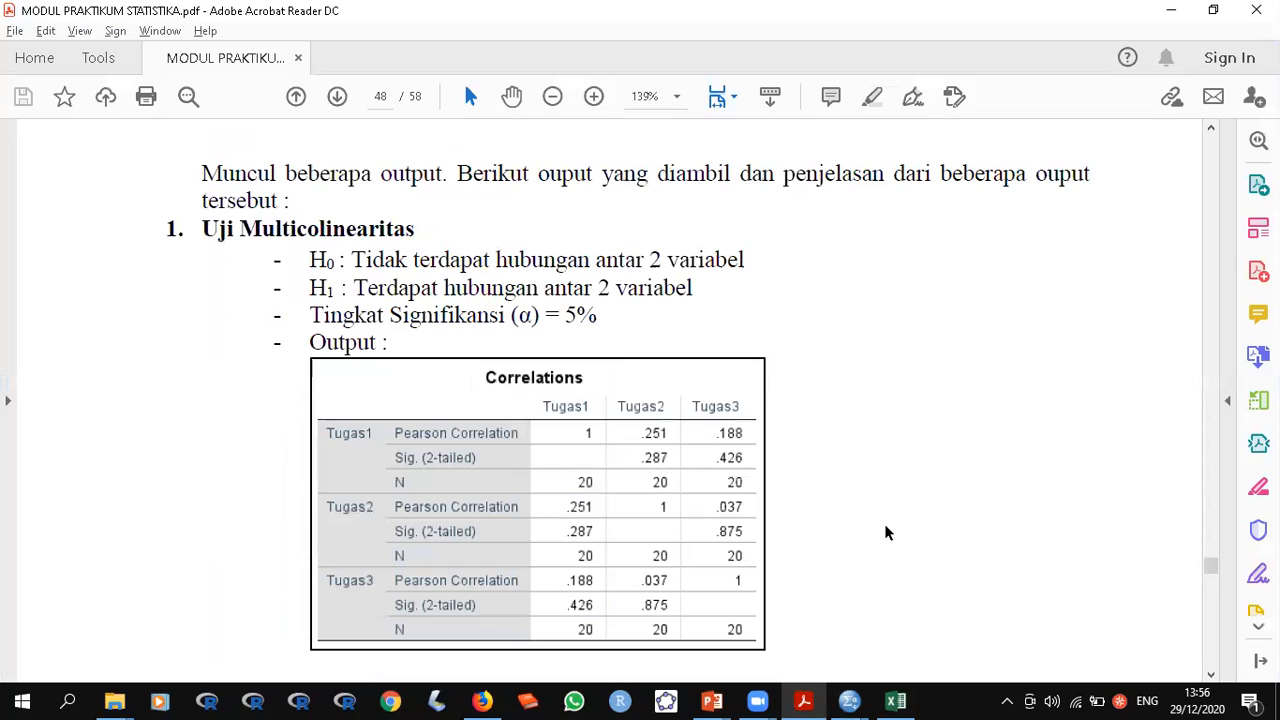
scroll(885, 533, "down", 6)
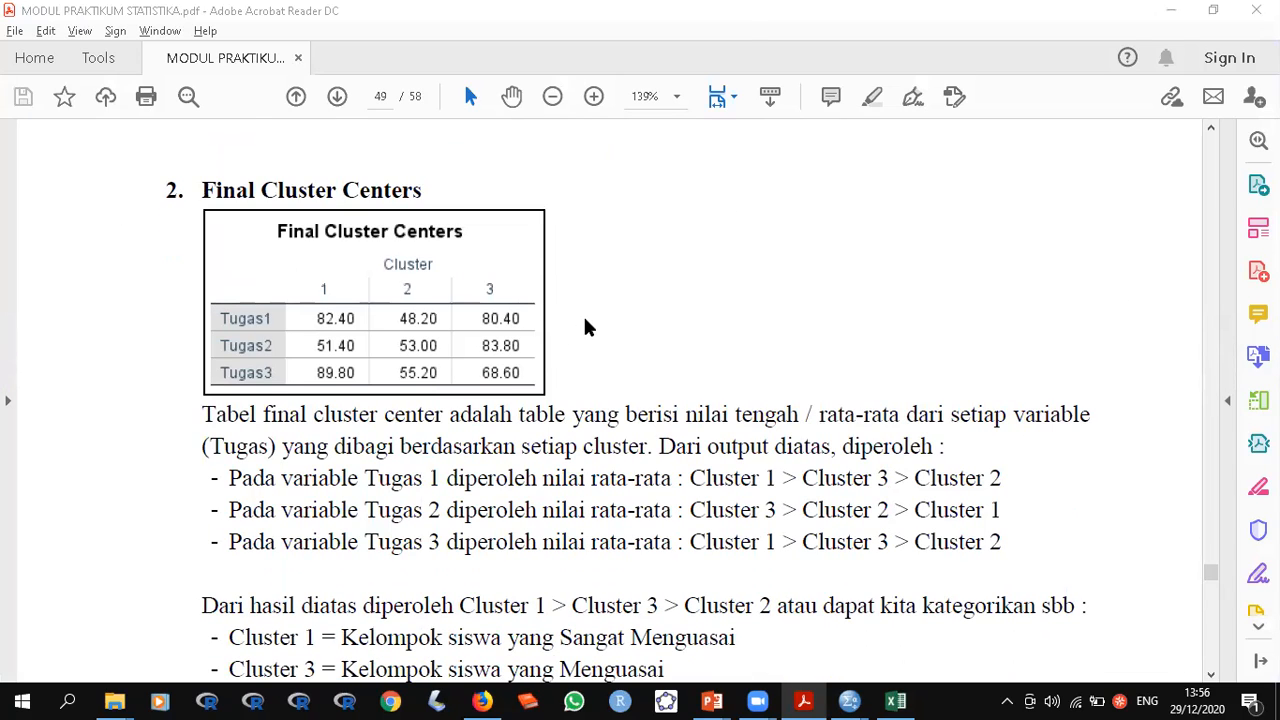
Go back to the SPSS output and select the Final Cluster Centers table
key("alt+Tab")
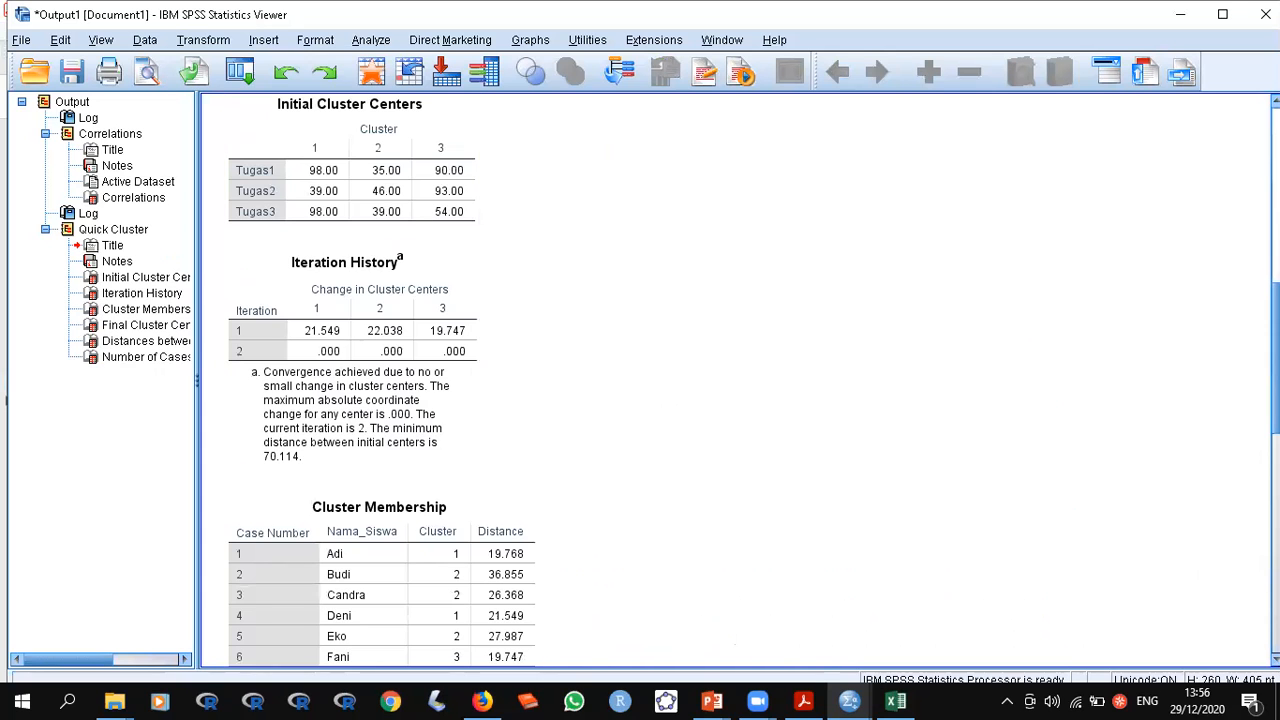
scroll(740, 380, "down", 12)
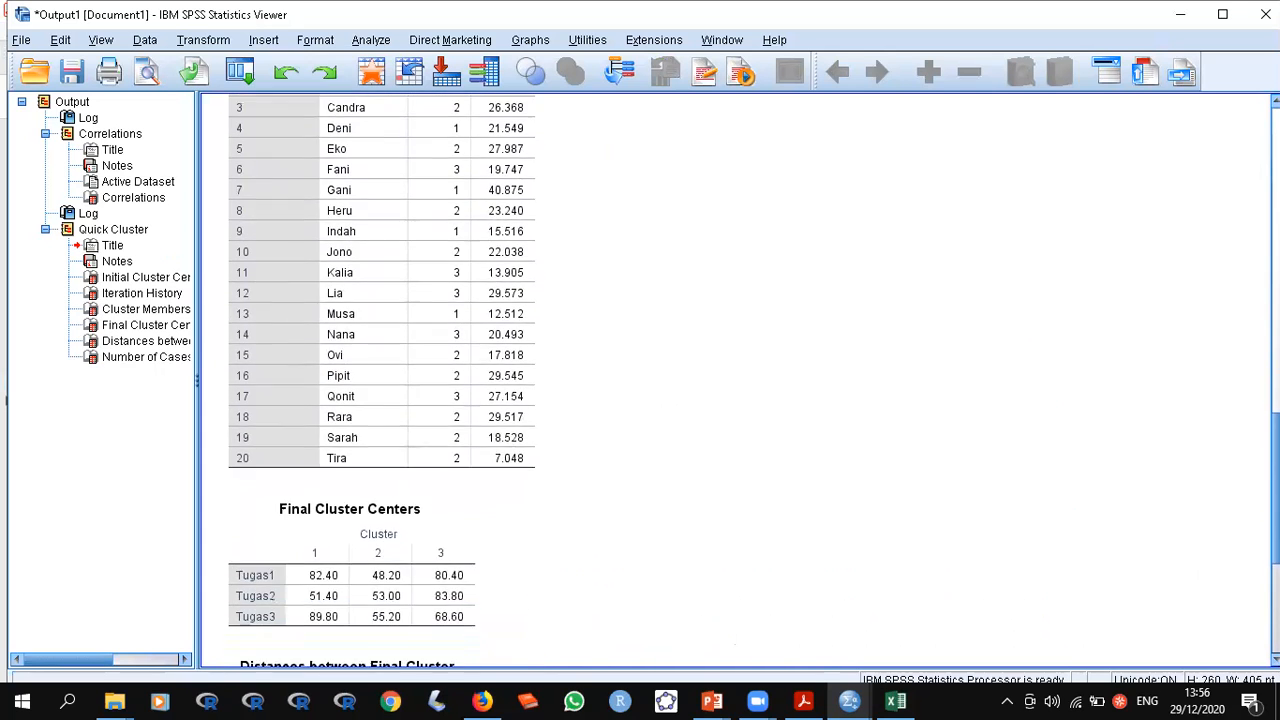
left_click(398, 390)
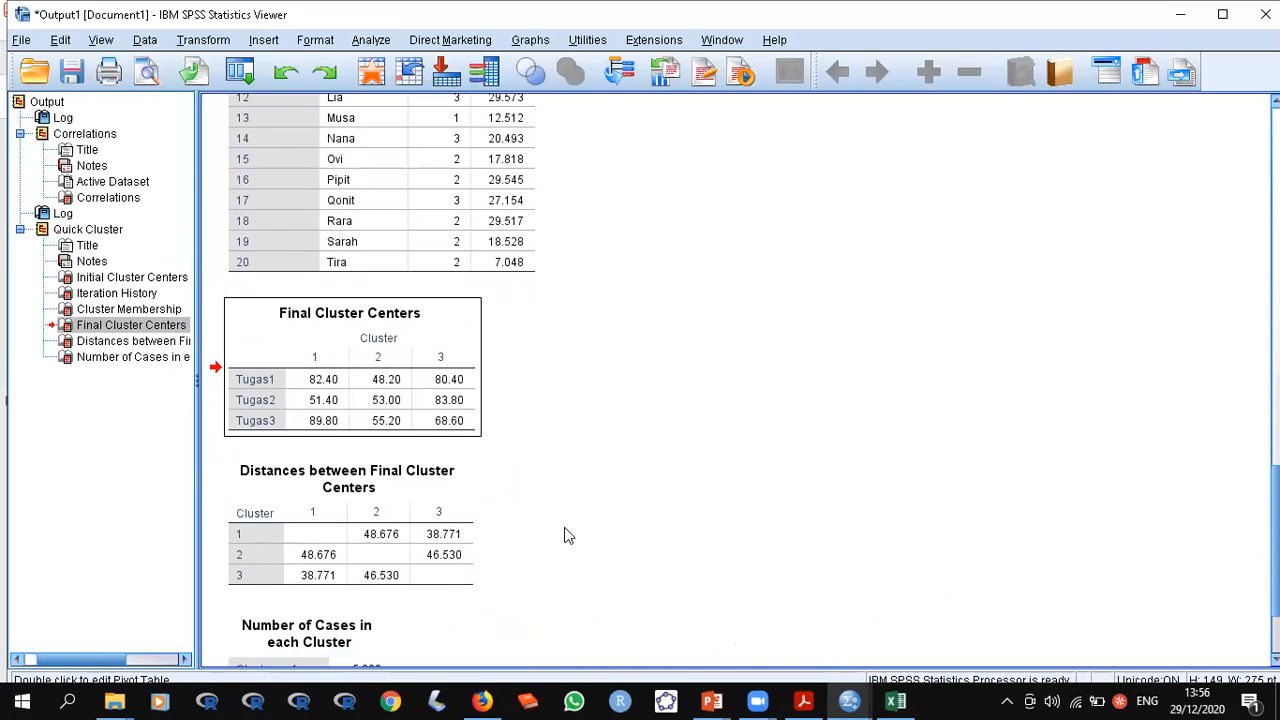
Return to the PDF module and mark the Tugas1 label and its three cluster means in the Final Cluster Centers table
left_click(803, 700)
left_click(803, 700)
left_click(803, 700)
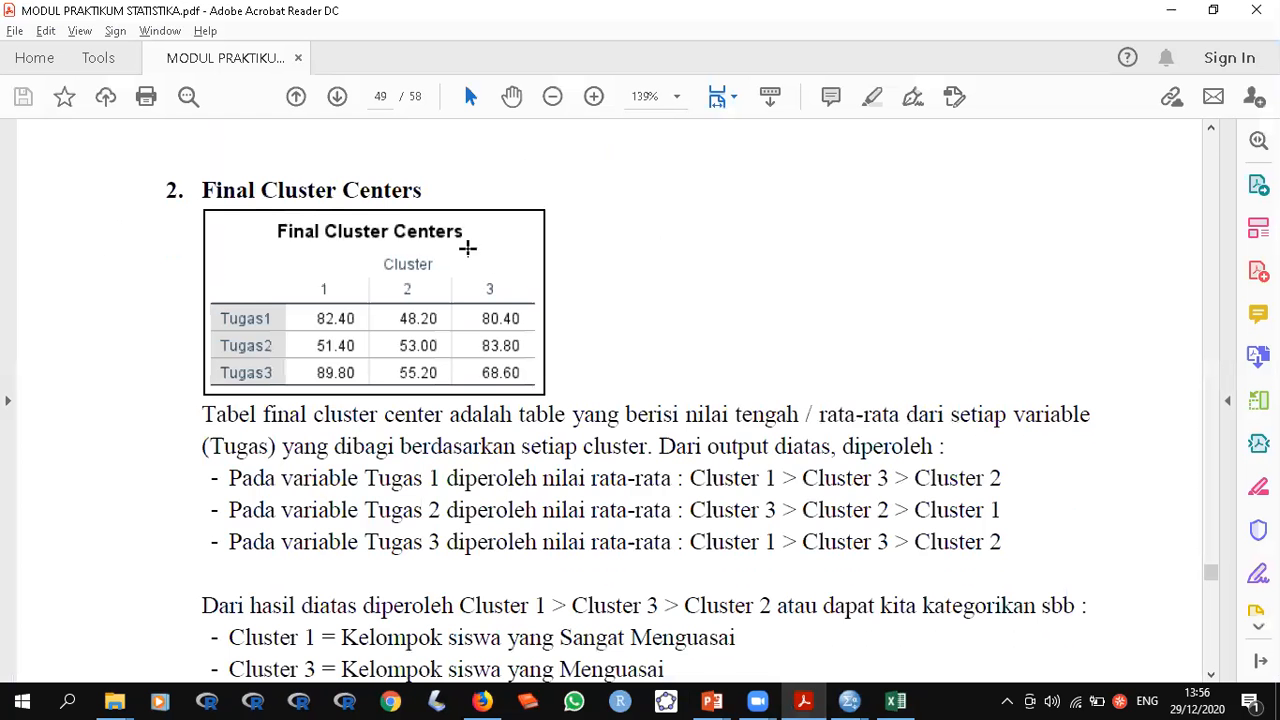
scroll(629, 333, "down", 1)
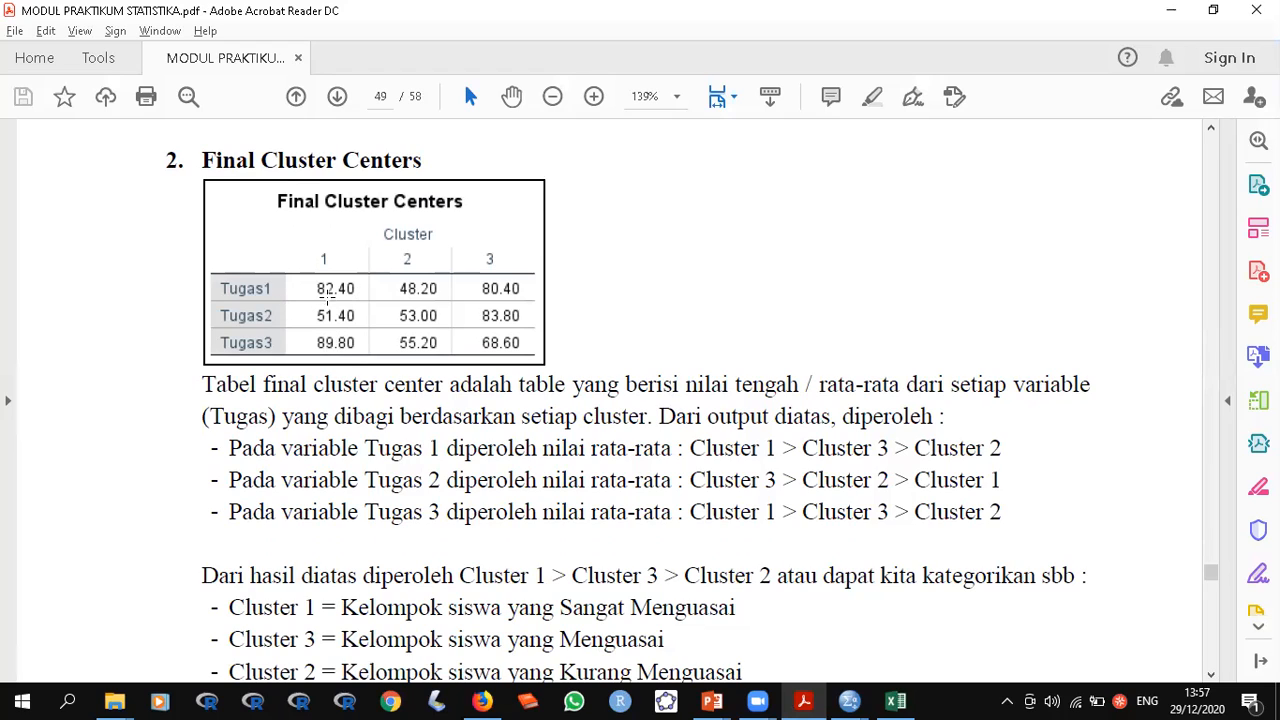
left_click_drag(212, 291, 280, 298)
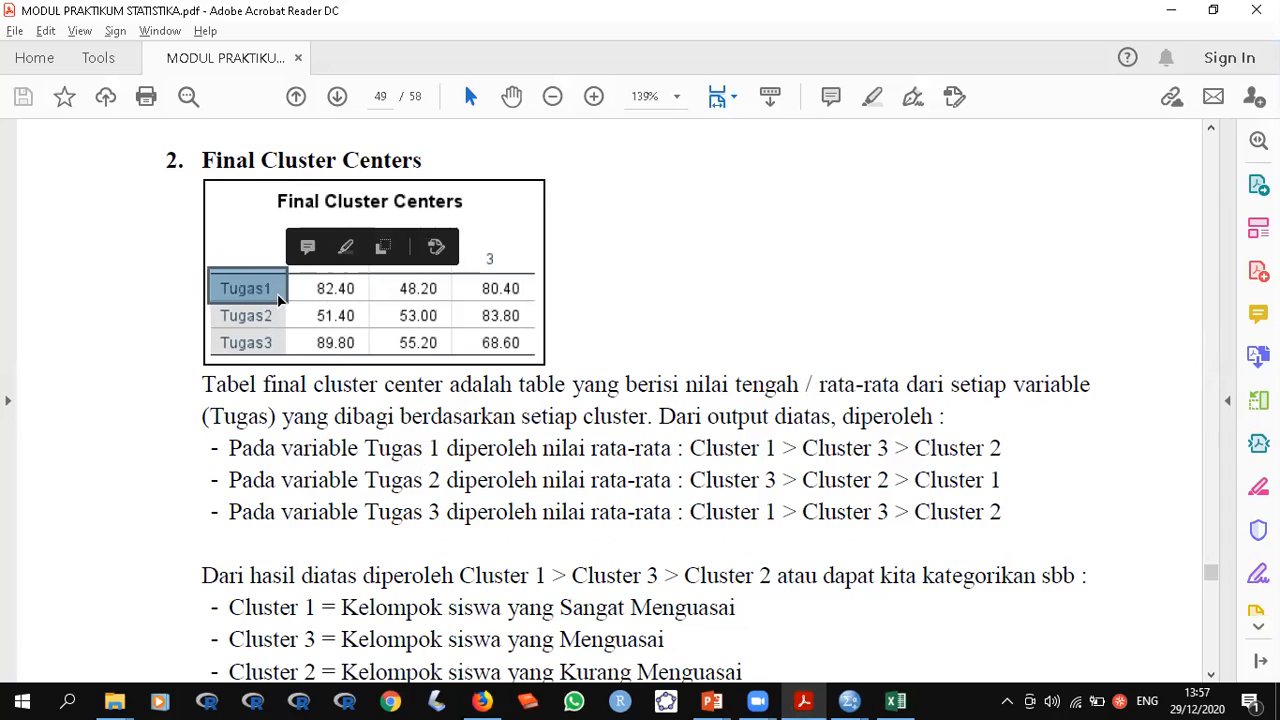
left_click(279, 298)
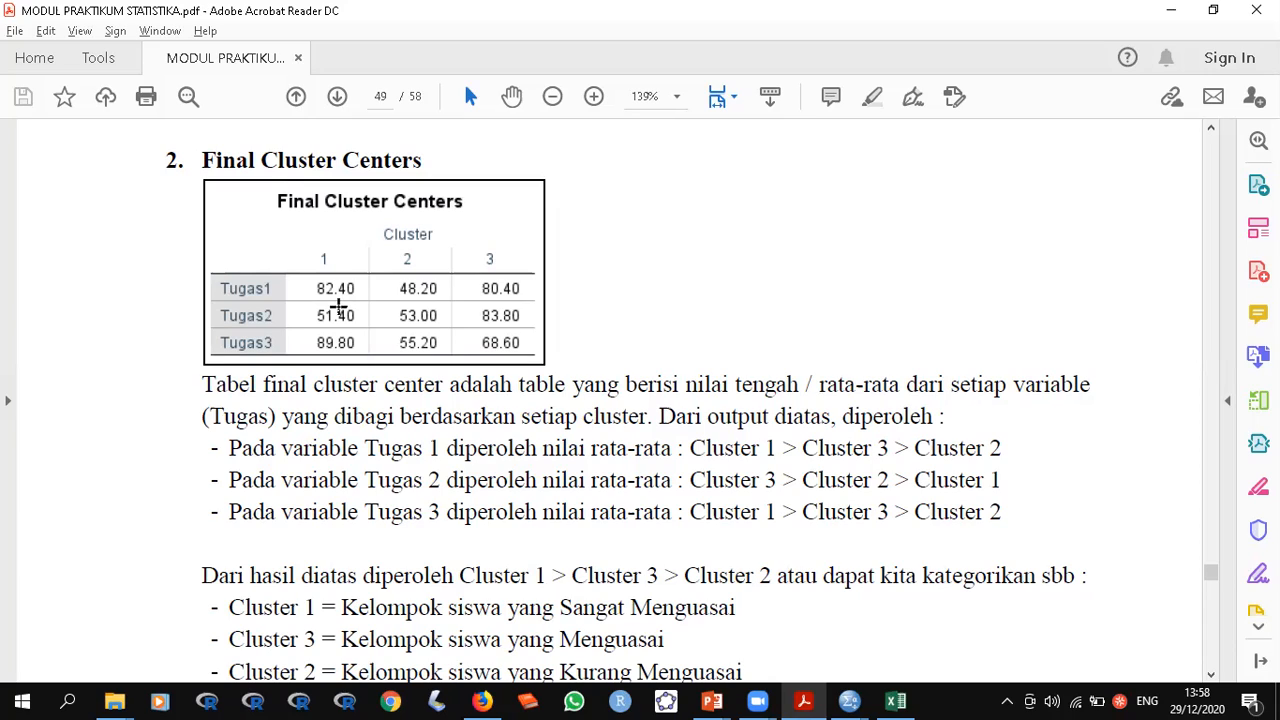
left_click_drag(312, 275, 533, 300)
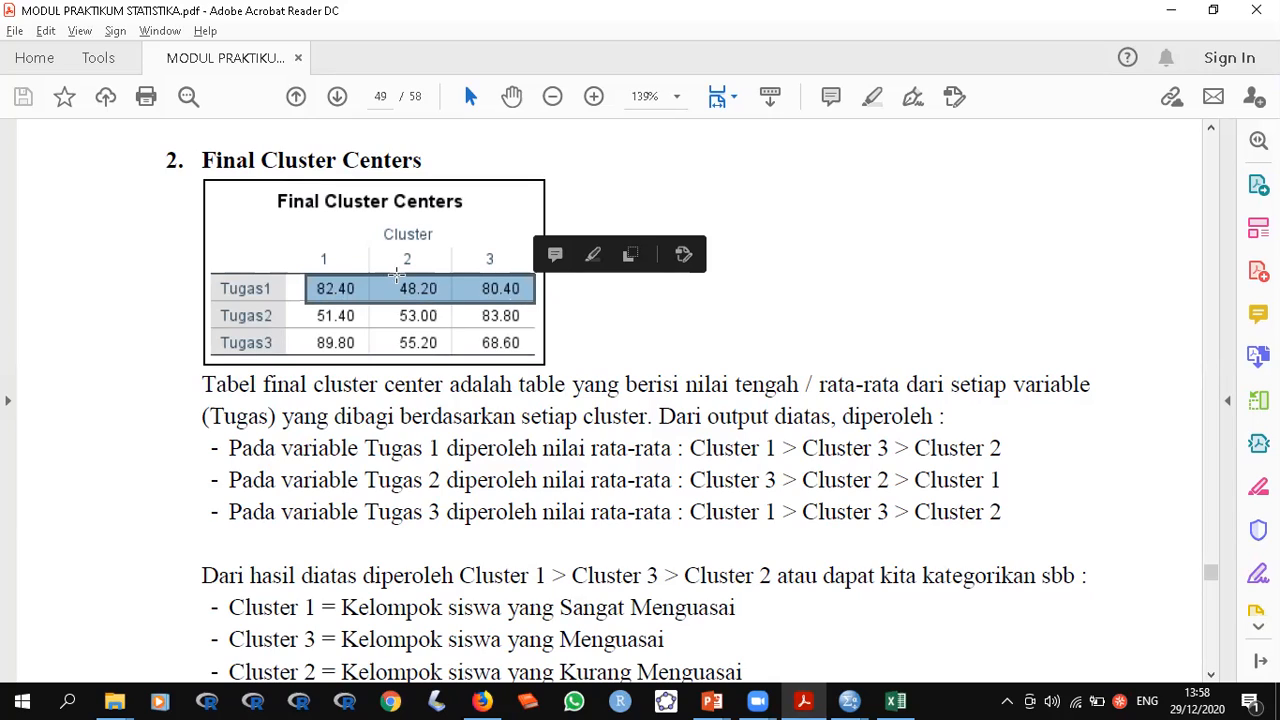
Mark the Tugas2 and Tugas3 rows of cluster means one after the other in the module's Final Cluster Centers table
left_click(320, 291)
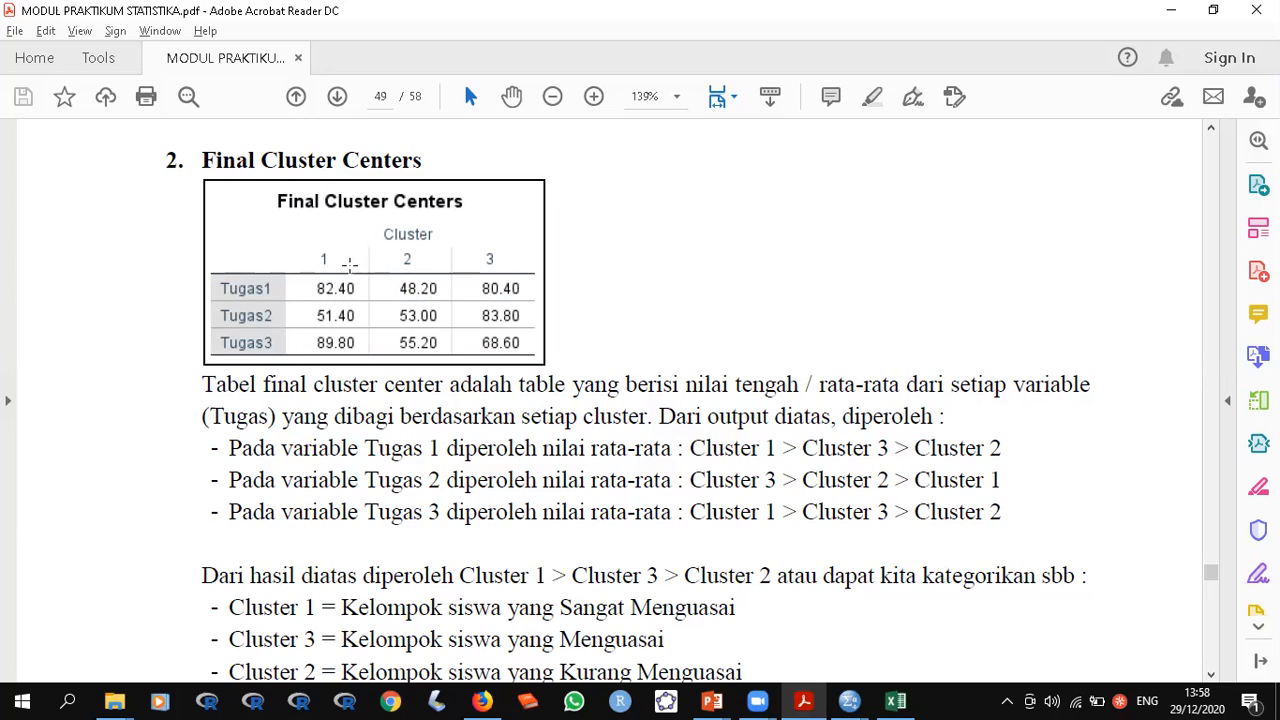
left_click_drag(303, 306, 519, 326)
left_click(519, 326)
left_click_drag(306, 331, 525, 352)
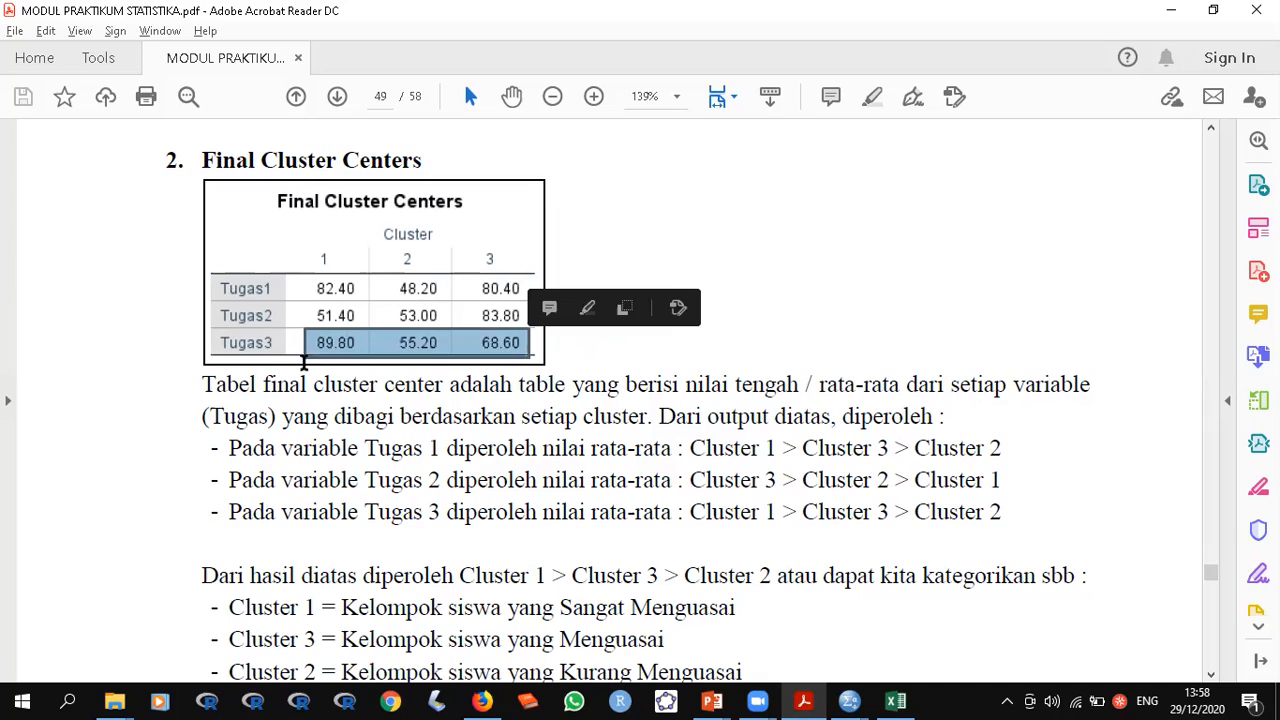
left_click(335, 353)
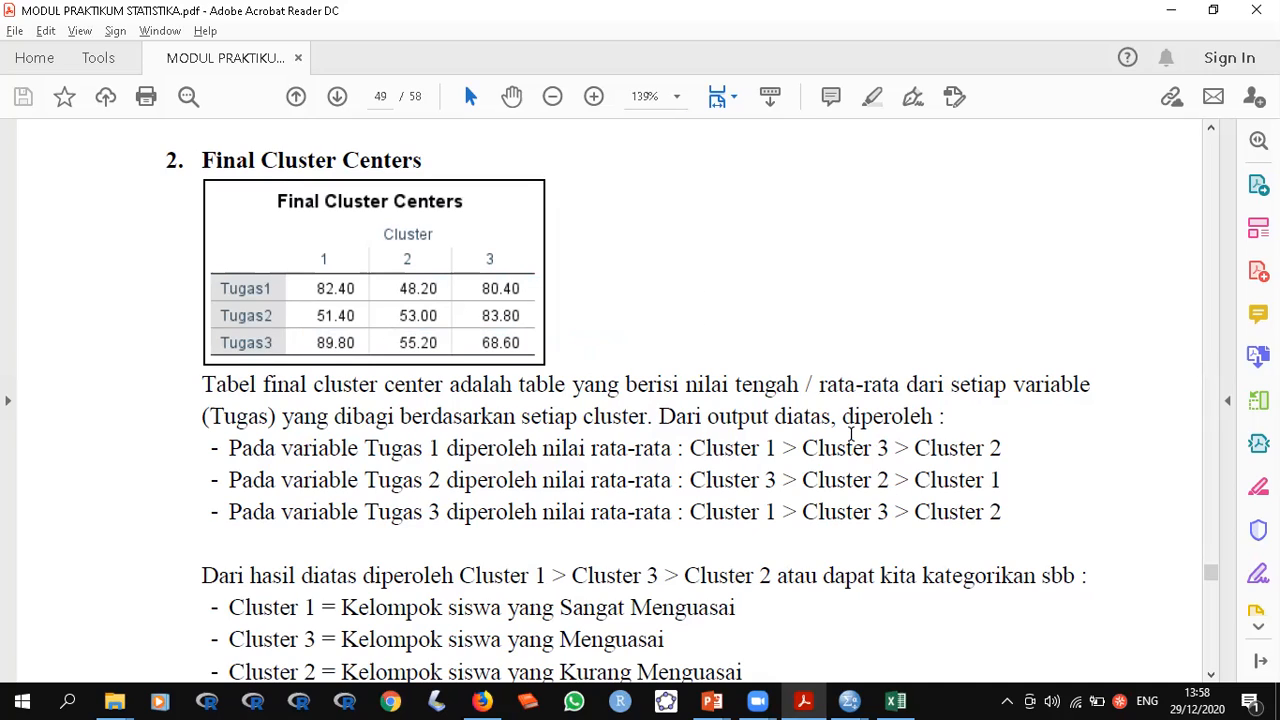
Review the module's ranking of clusters per assignment and mark the Cluster 3 category line in the conclusion below it
left_click_drag(200, 447, 1034, 531)
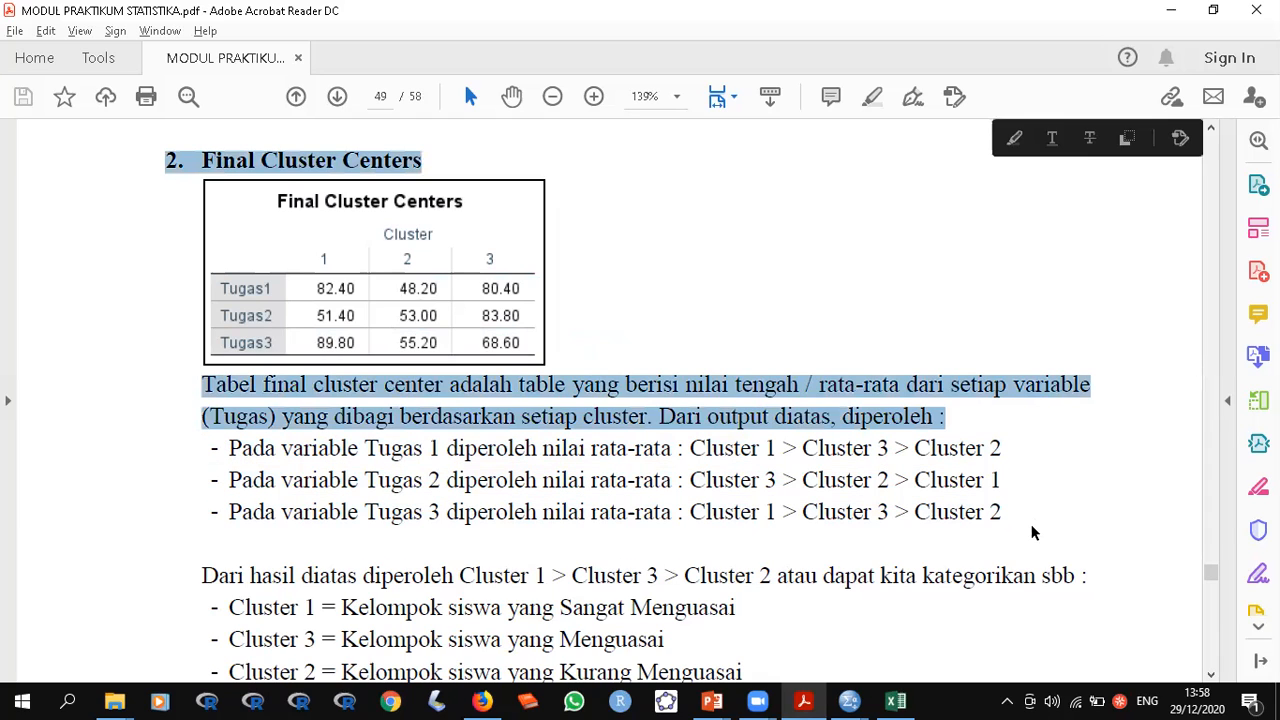
left_click(1016, 525)
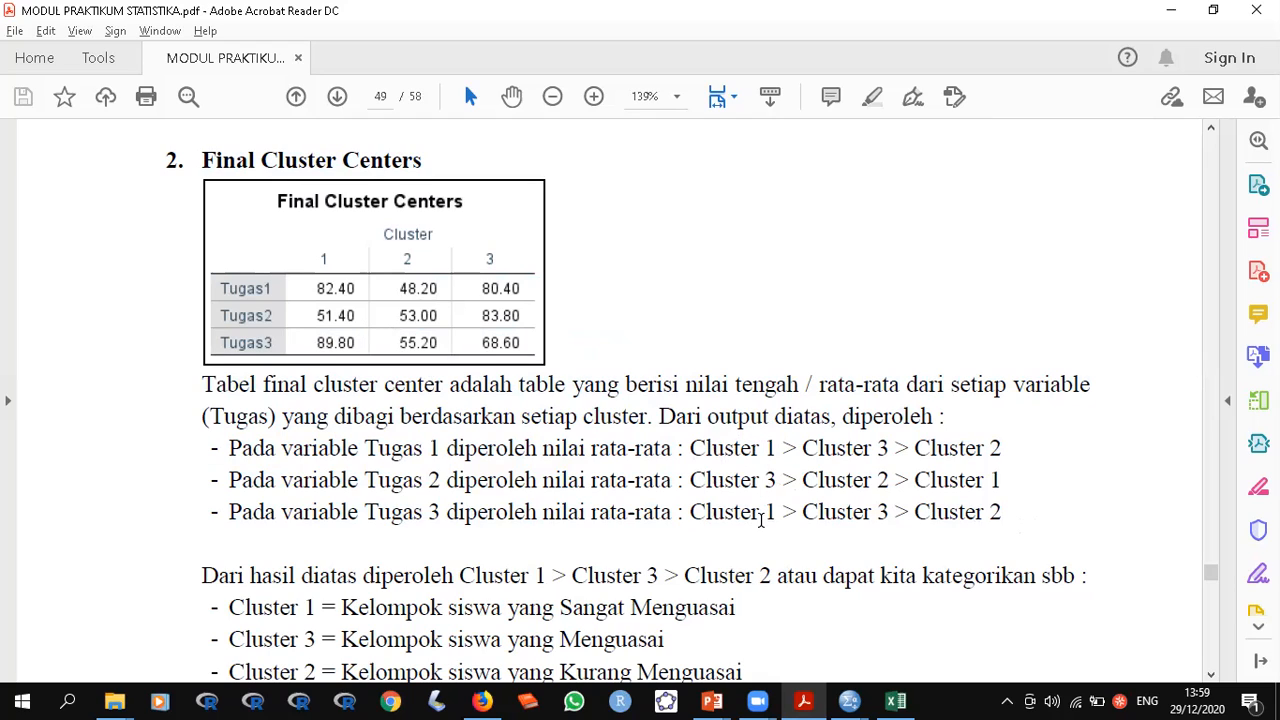
left_click(1210, 675)
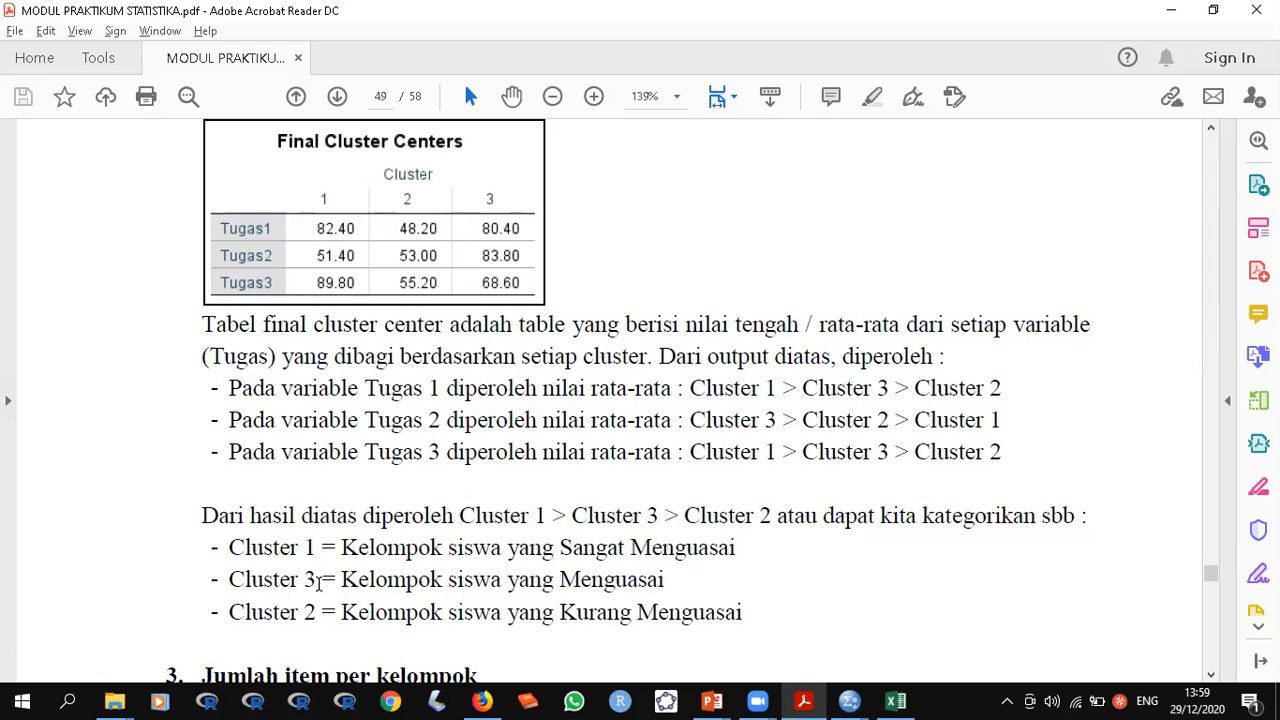
left_click_drag(304, 580, 684, 582)
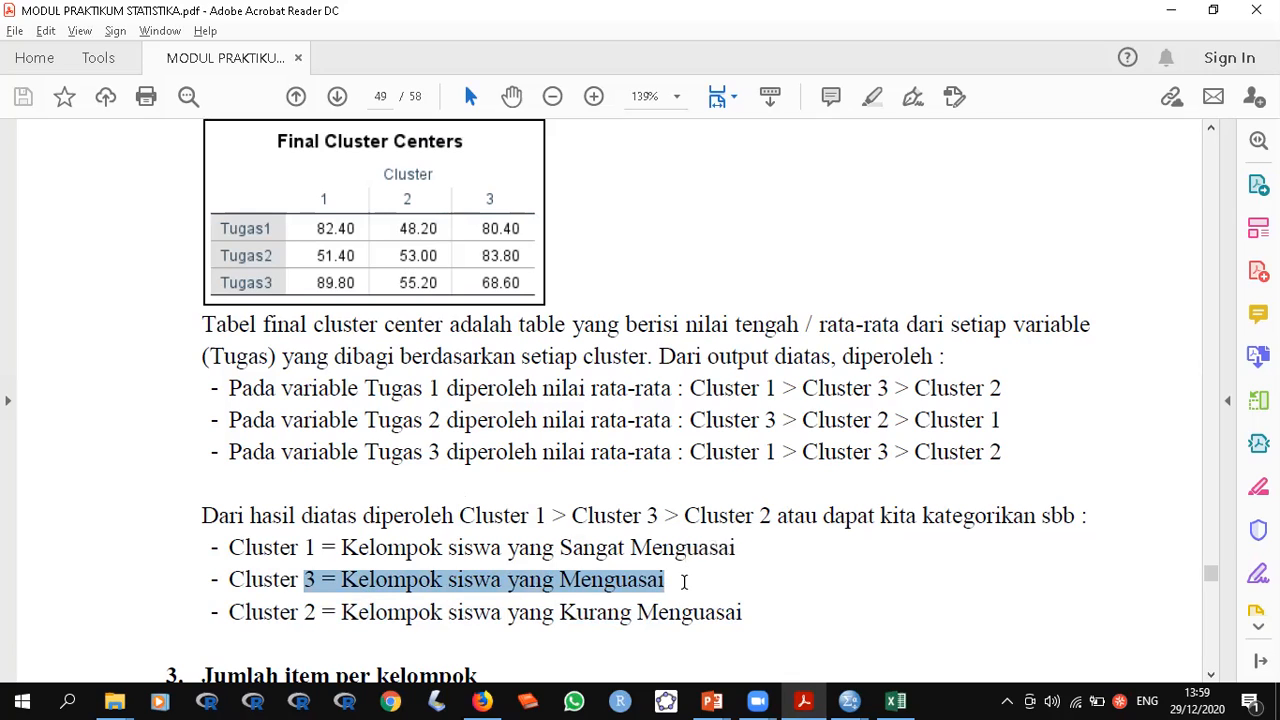
left_click(497, 625)
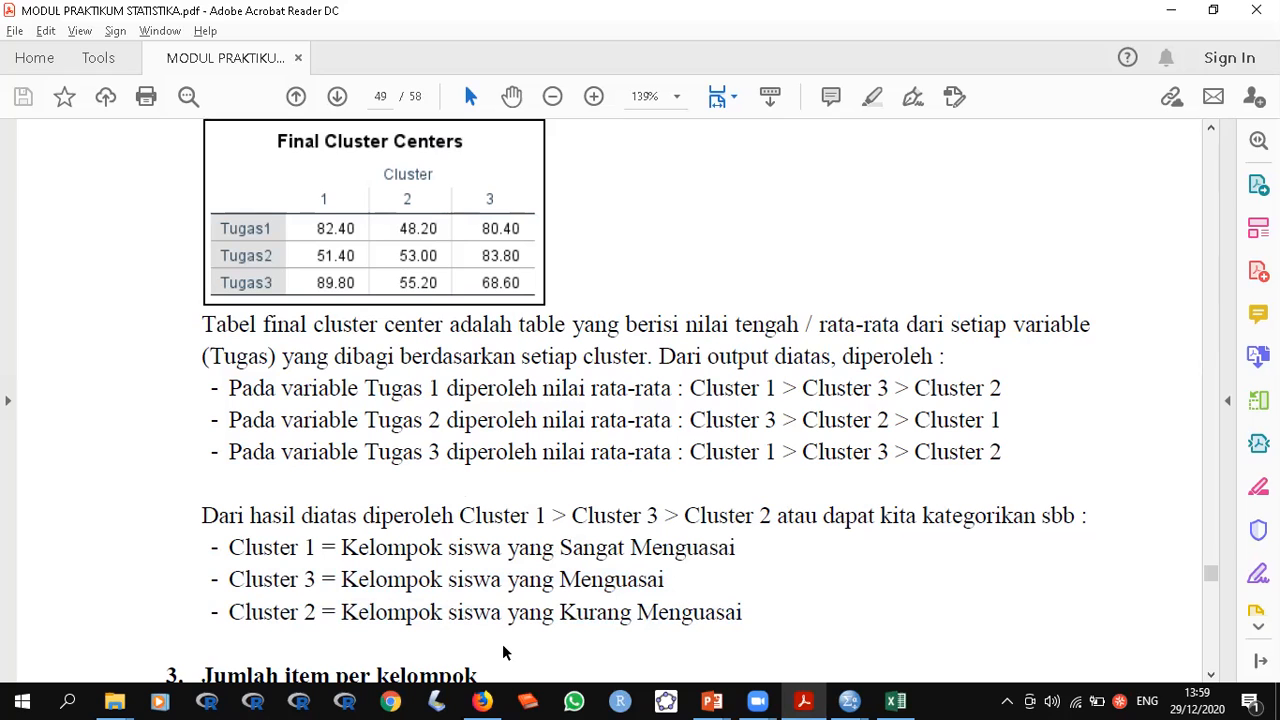
Find the Jumlah item per kelompok section, switch to the SPSS output and select the Number of Cases in each Cluster table
scroll(502, 651, "down", 1)
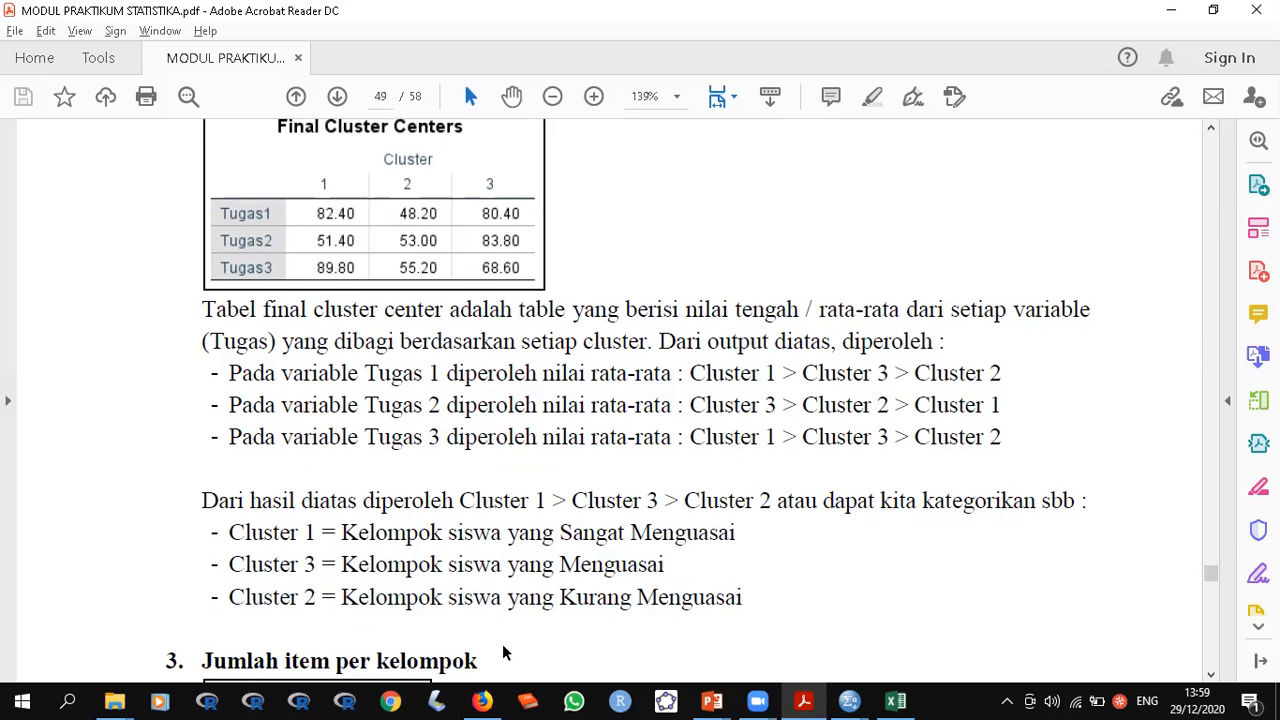
scroll(684, 602, "down", 3)
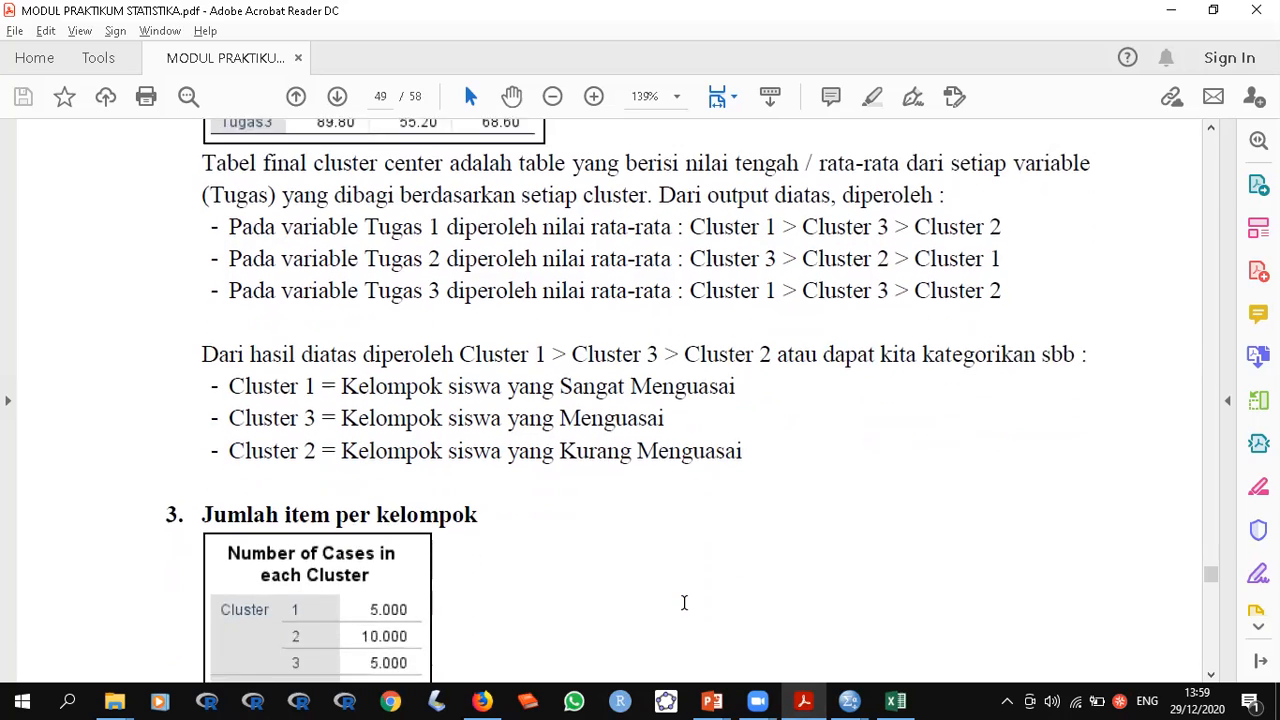
scroll(684, 602, "down", 7)
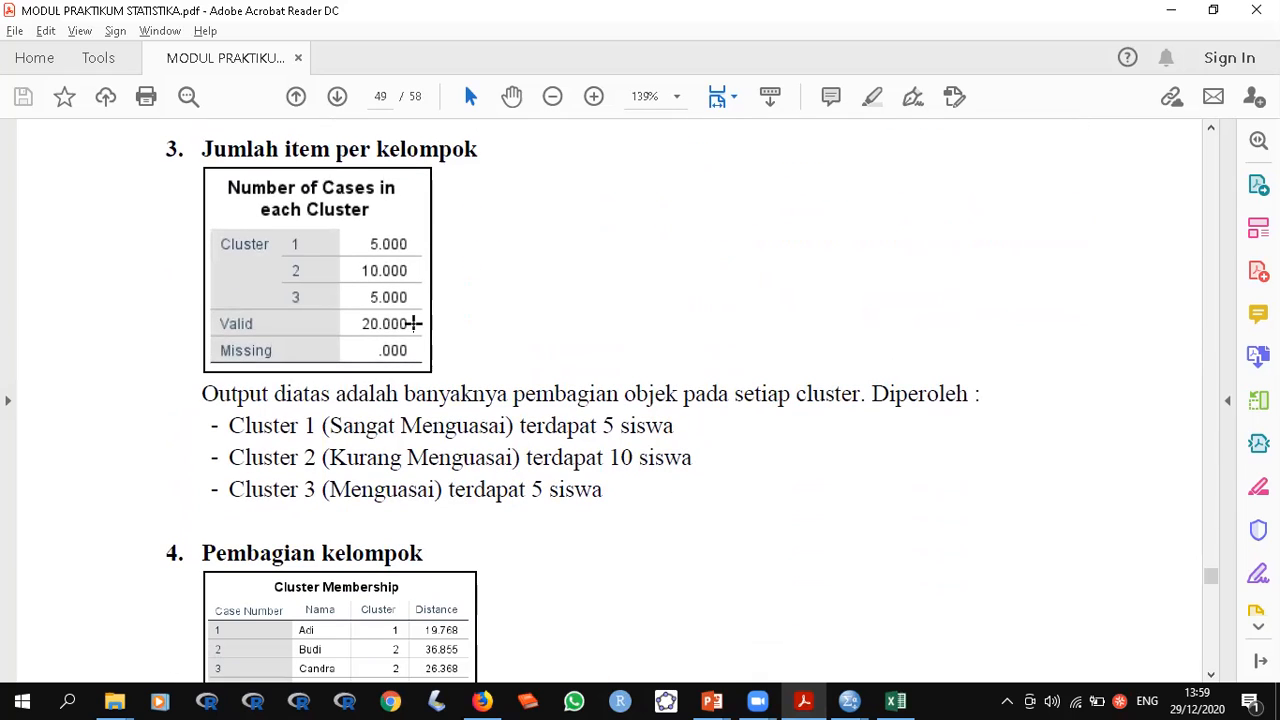
left_click(848, 700)
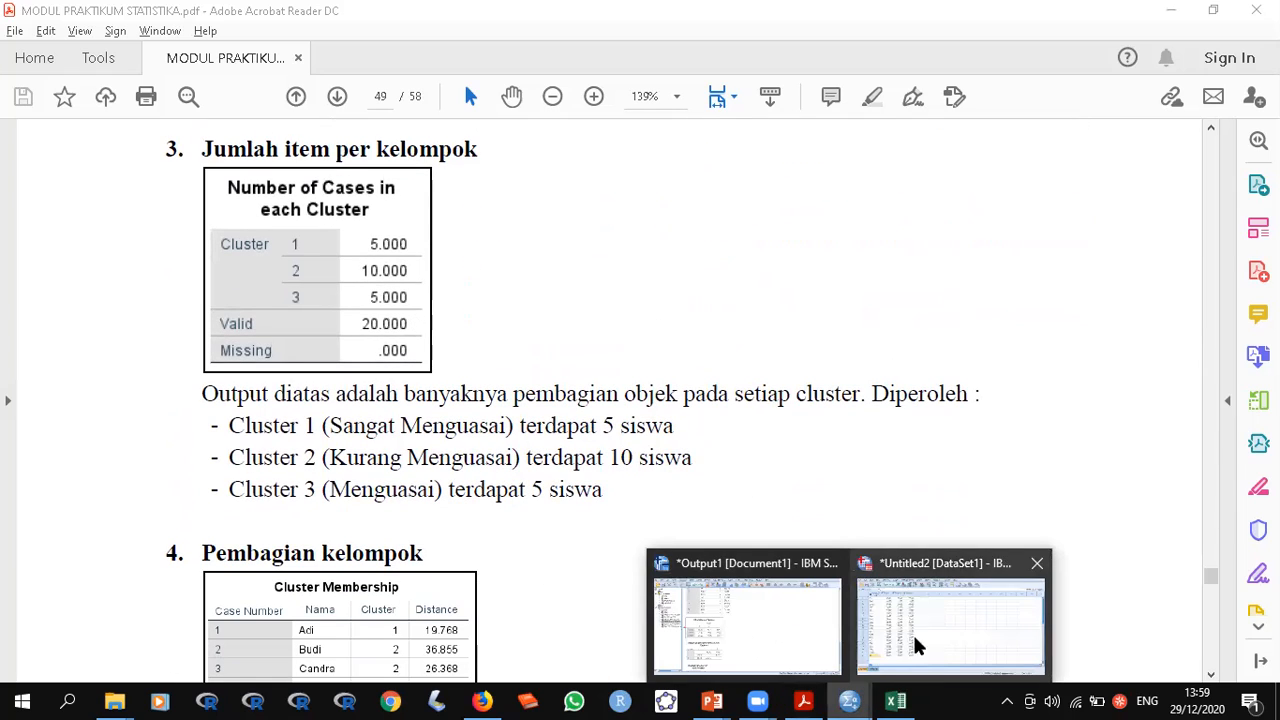
left_click(730, 632)
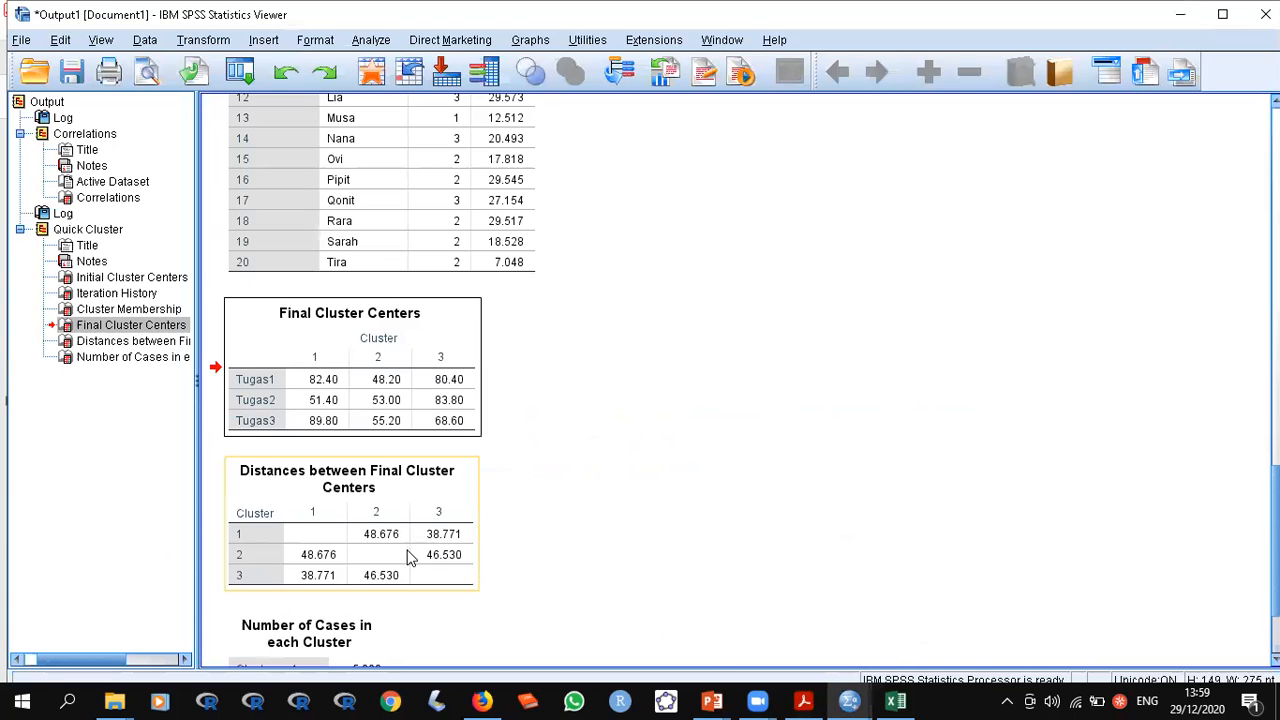
left_click(586, 549)
scroll(372, 580, "down", 3)
left_click(372, 580)
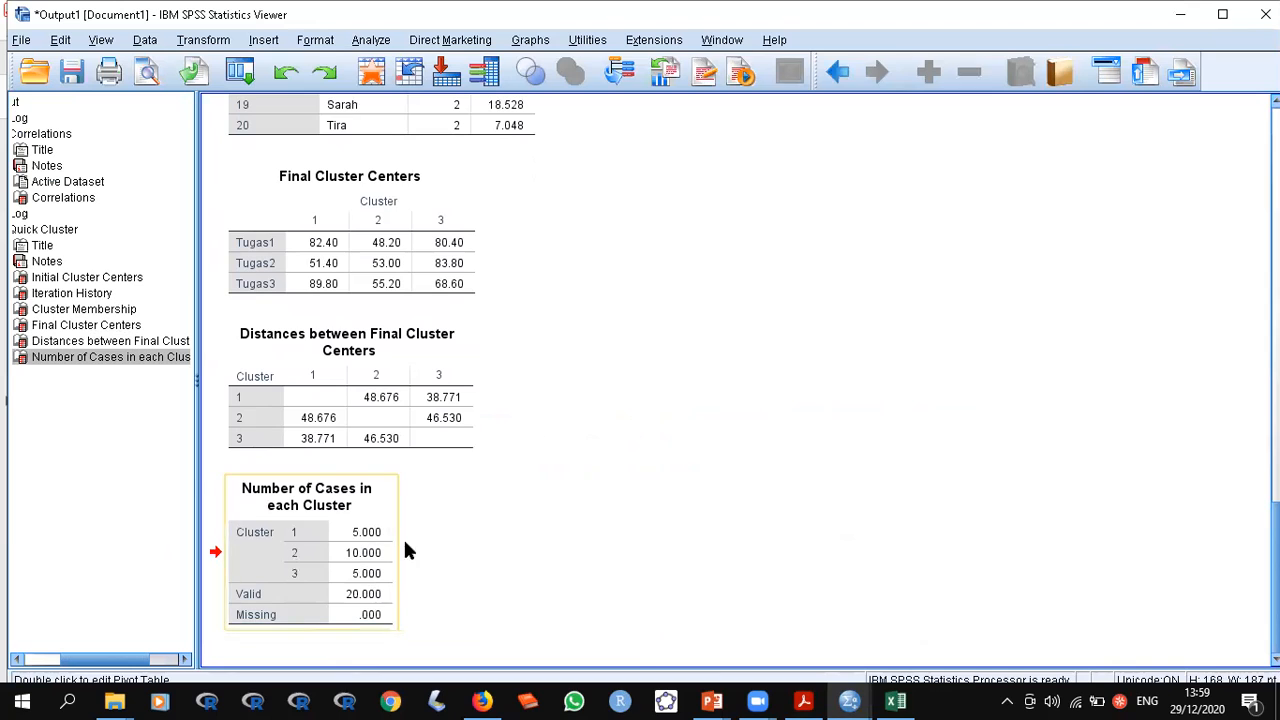
Return to the PDF module and mark the three cluster rows in the Number of Cases in each Cluster table
left_click(803, 698)
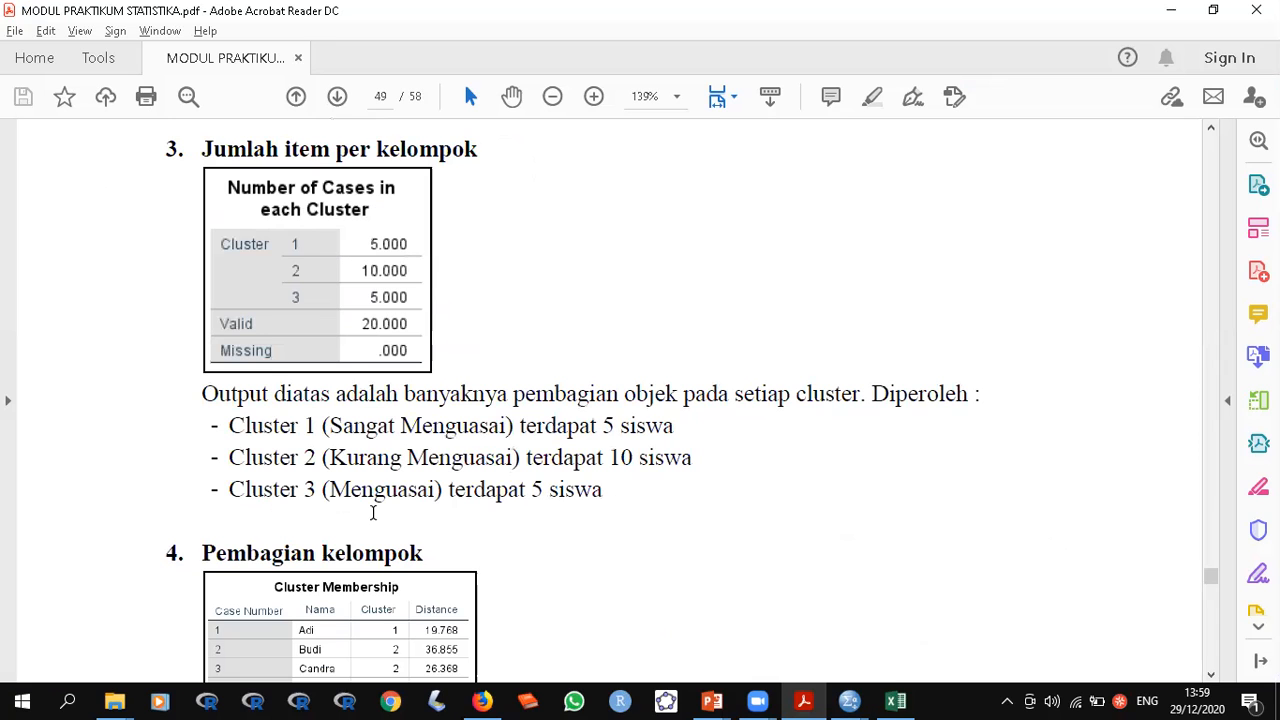
left_click_drag(212, 157, 434, 393)
left_click(466, 363)
left_click_drag(379, 237, 424, 316)
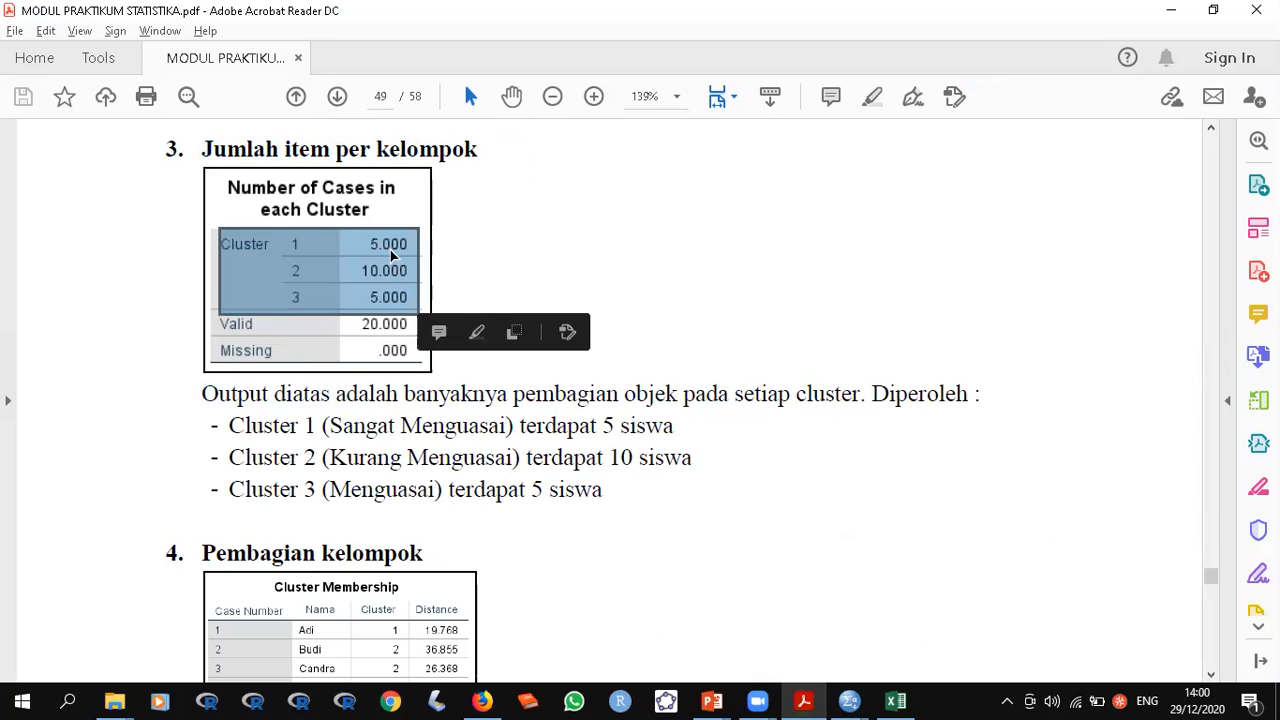
left_click(391, 296)
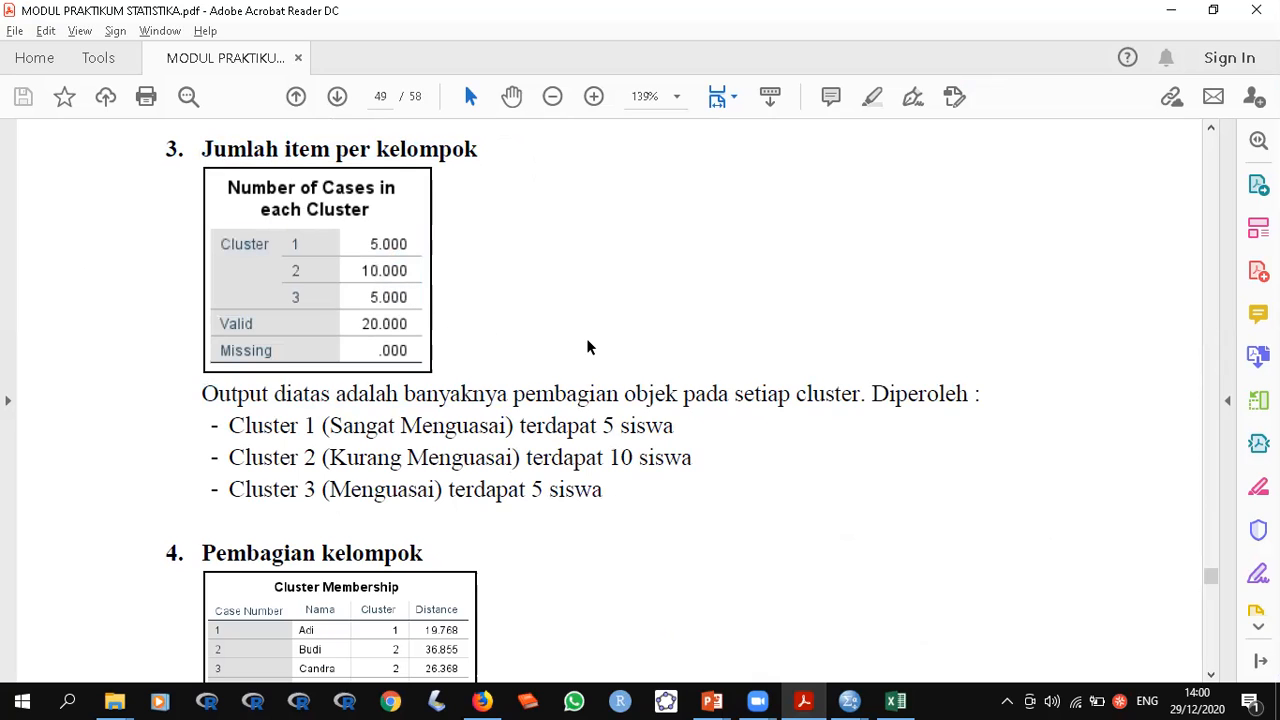
Find the Pembagian kelompok section, switch to the SPSS output and select the Cluster Membership table
scroll(594, 334, "down", 1)
scroll(594, 332, "down", 4)
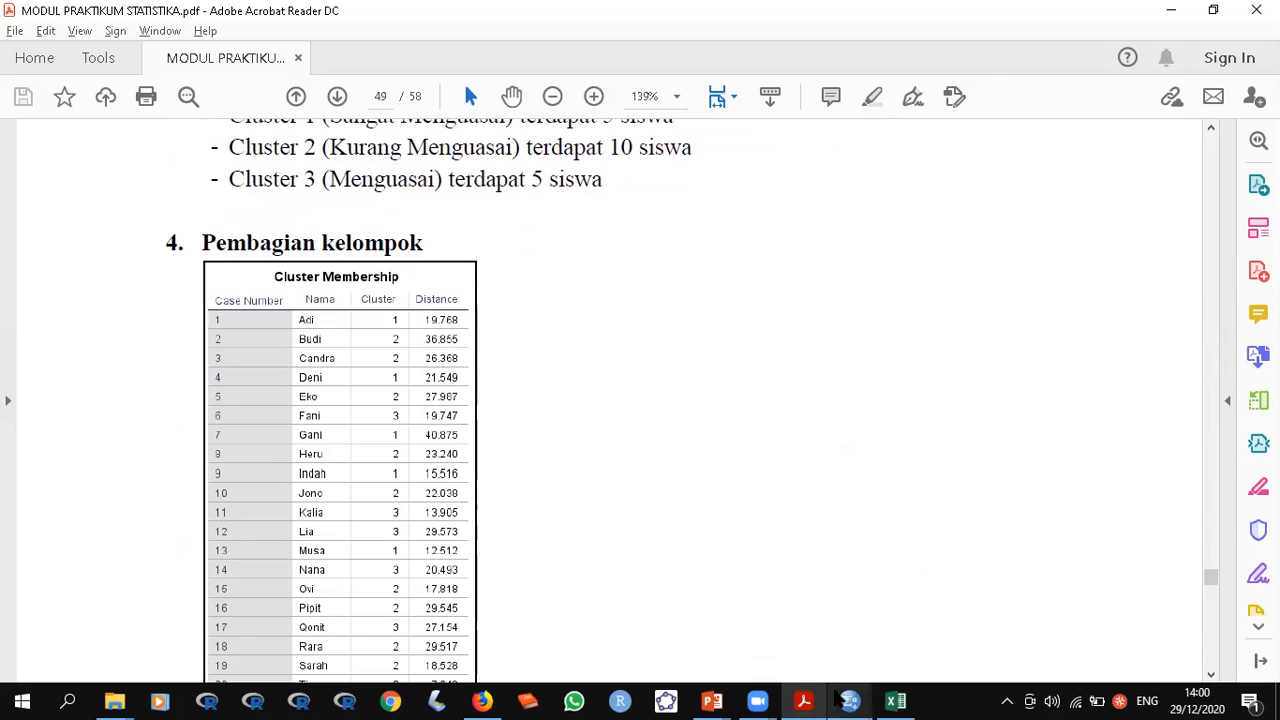
mouse_move(849, 700)
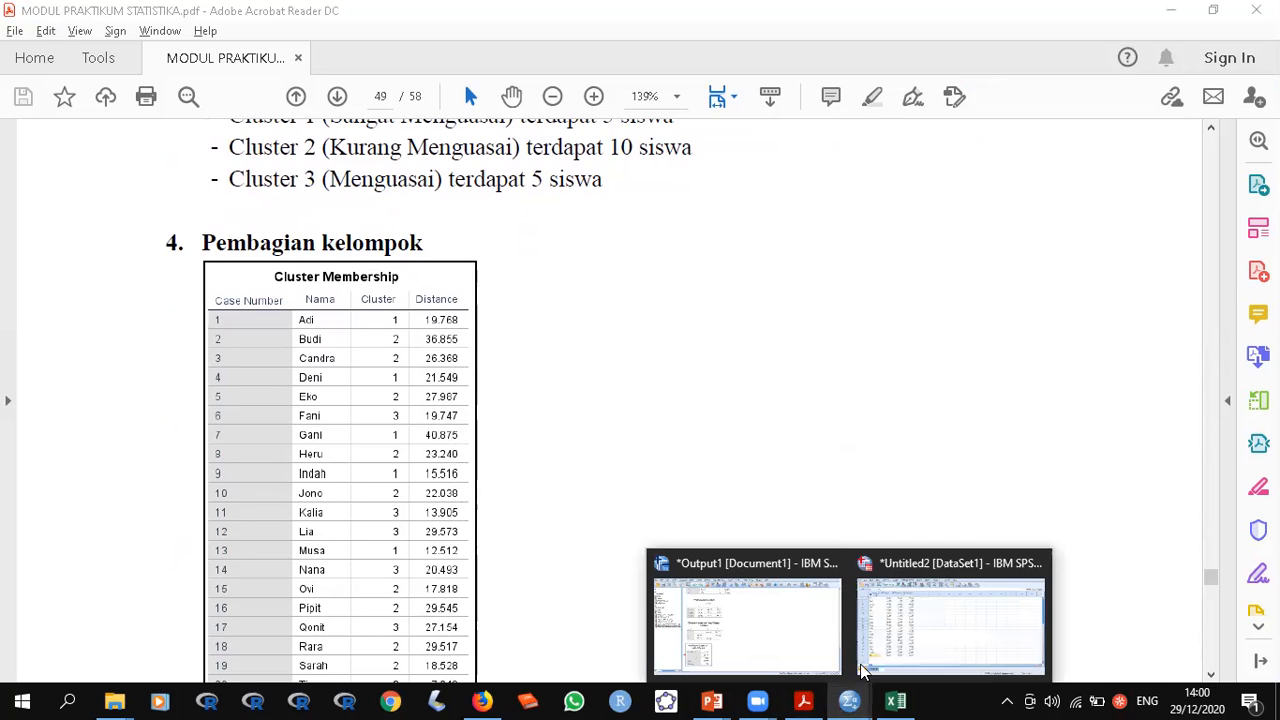
left_click(764, 639)
scroll(640, 380, "up", 5)
scroll(640, 380, "up", 3)
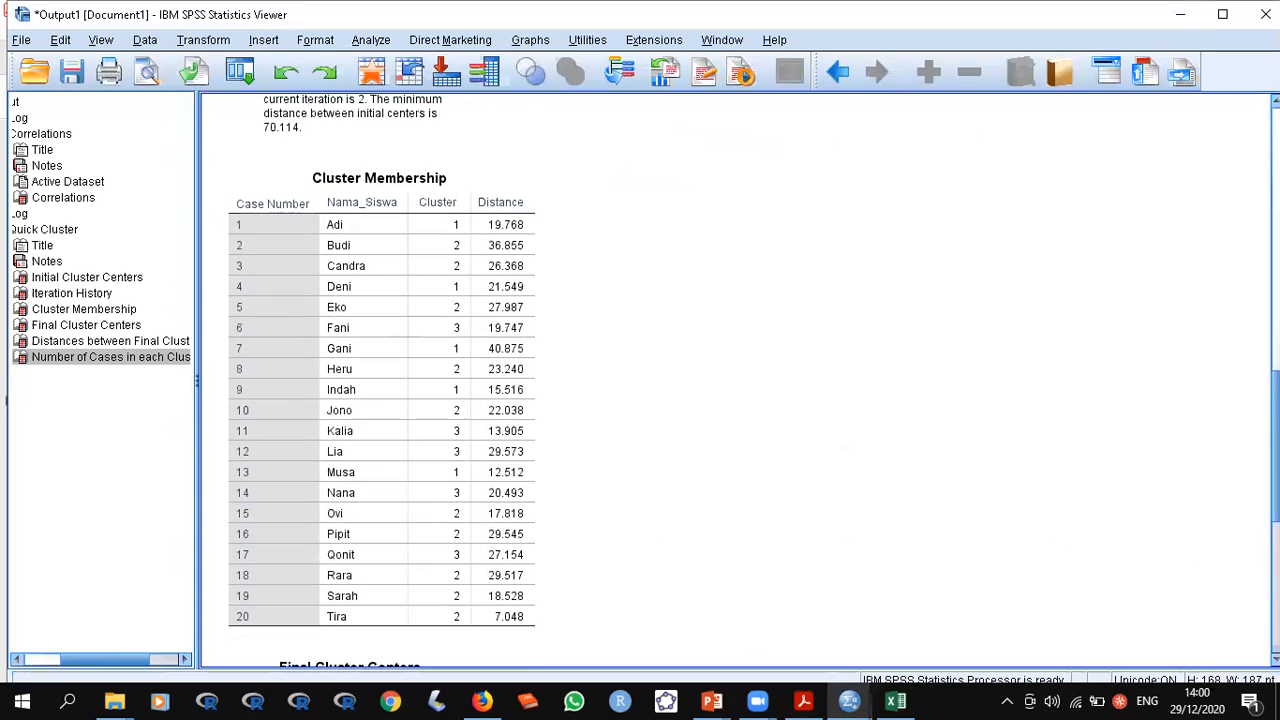
left_click(287, 527)
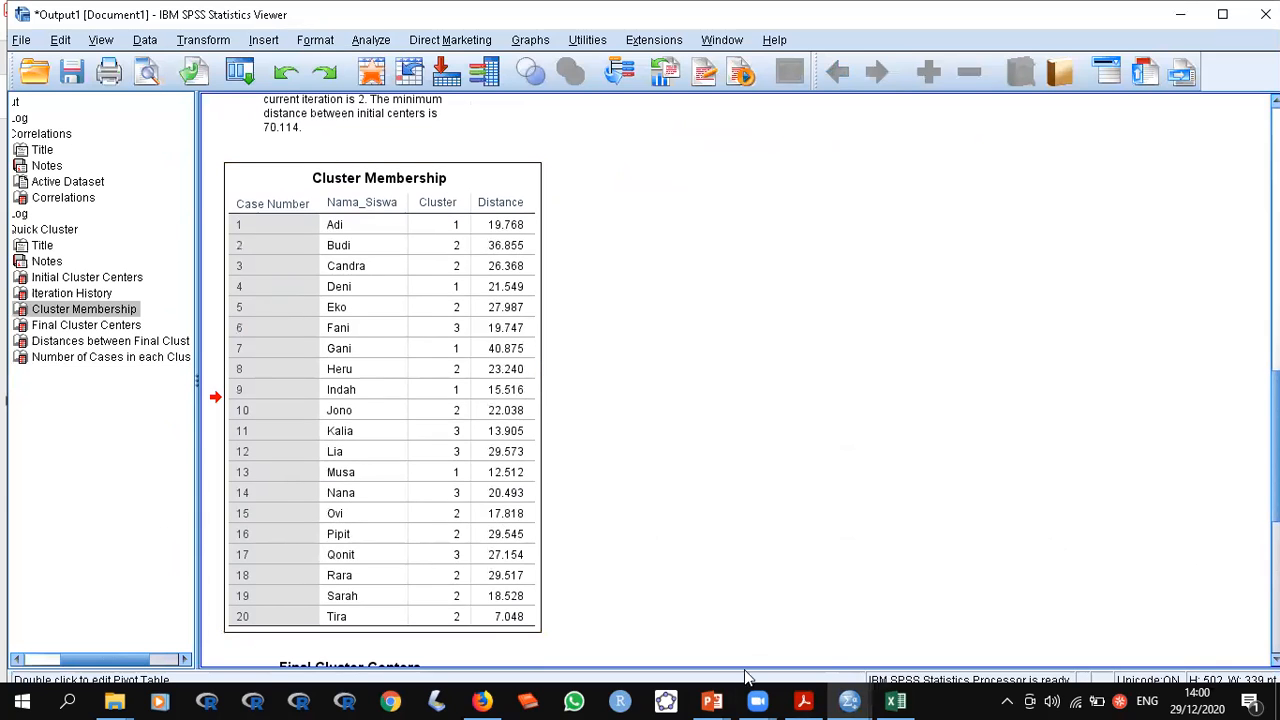
Return to the PDF module and examine the Cluster Membership table alongside the category descriptions of the clusters
left_click(803, 700)
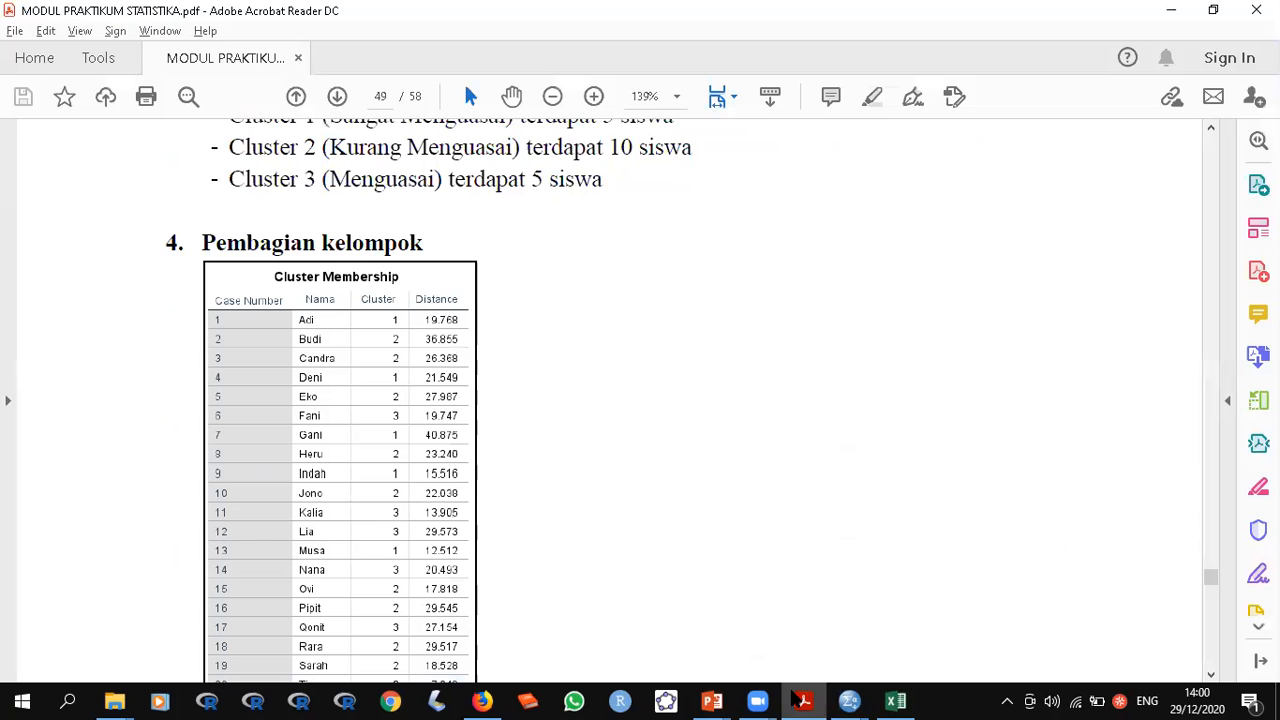
scroll(693, 452, "down", 2)
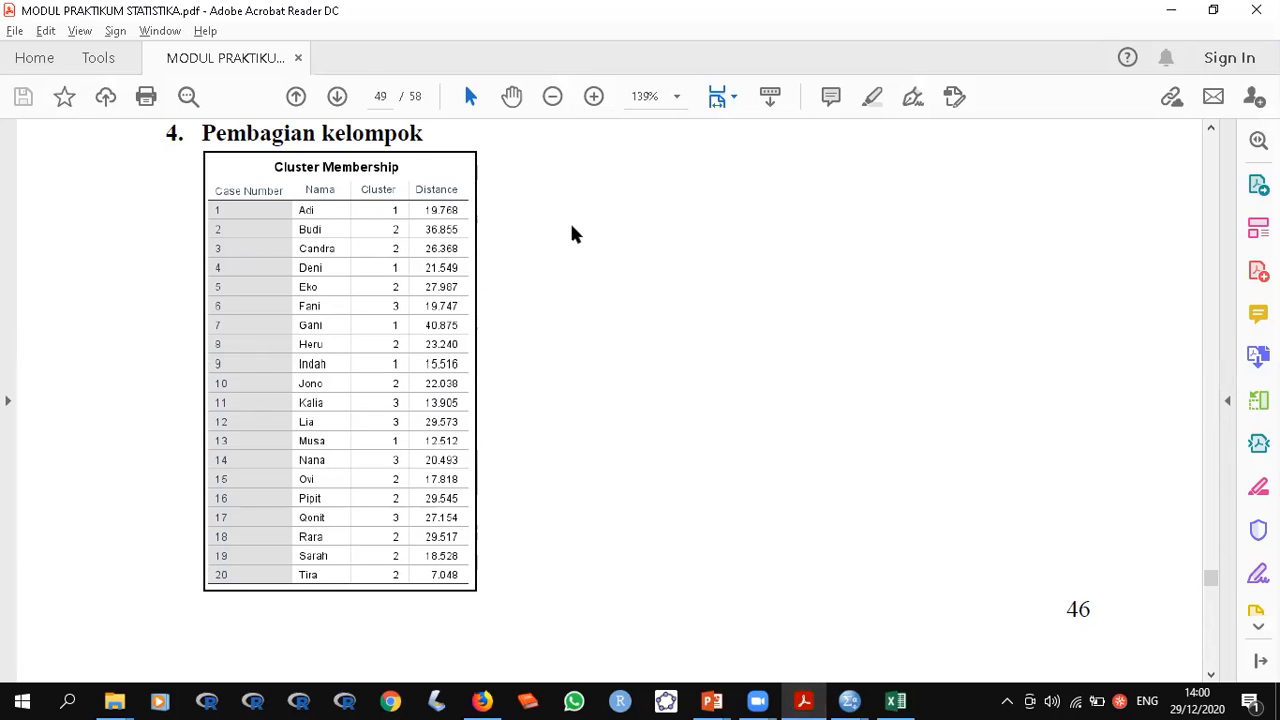
scroll(572, 234, "up", 5)
scroll(572, 234, "up", 2)
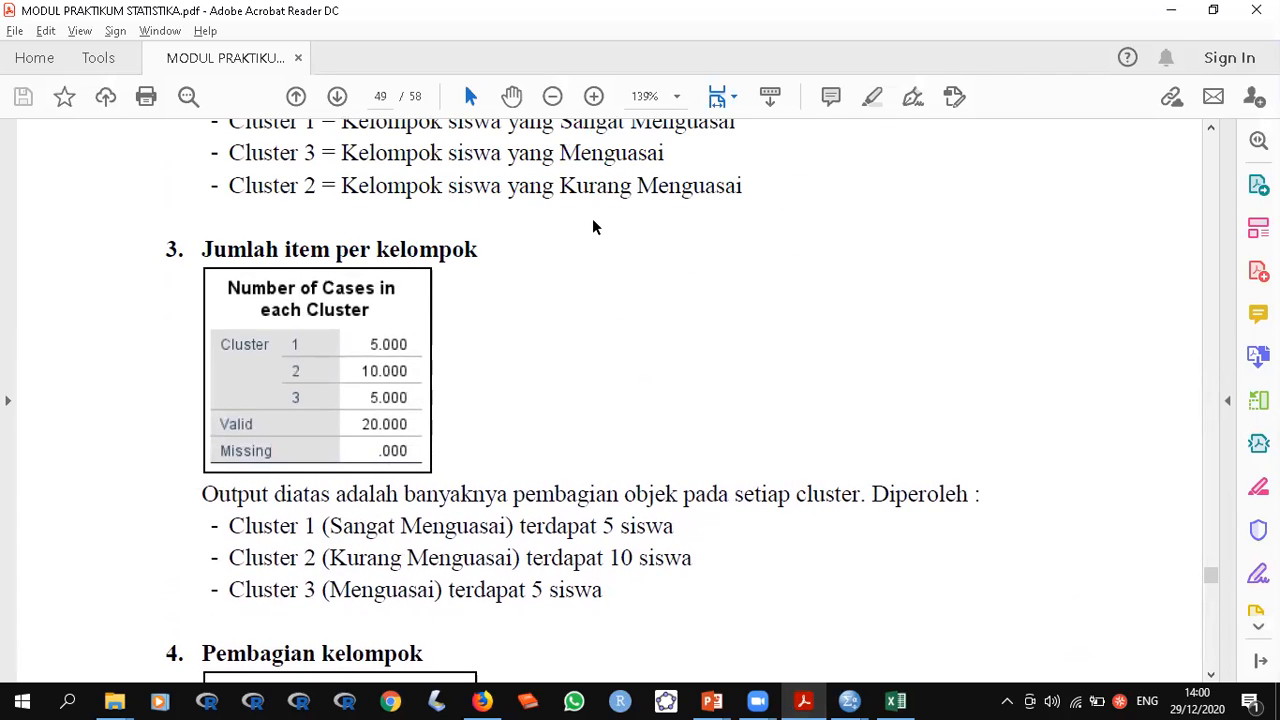
scroll(592, 227, "down", 5)
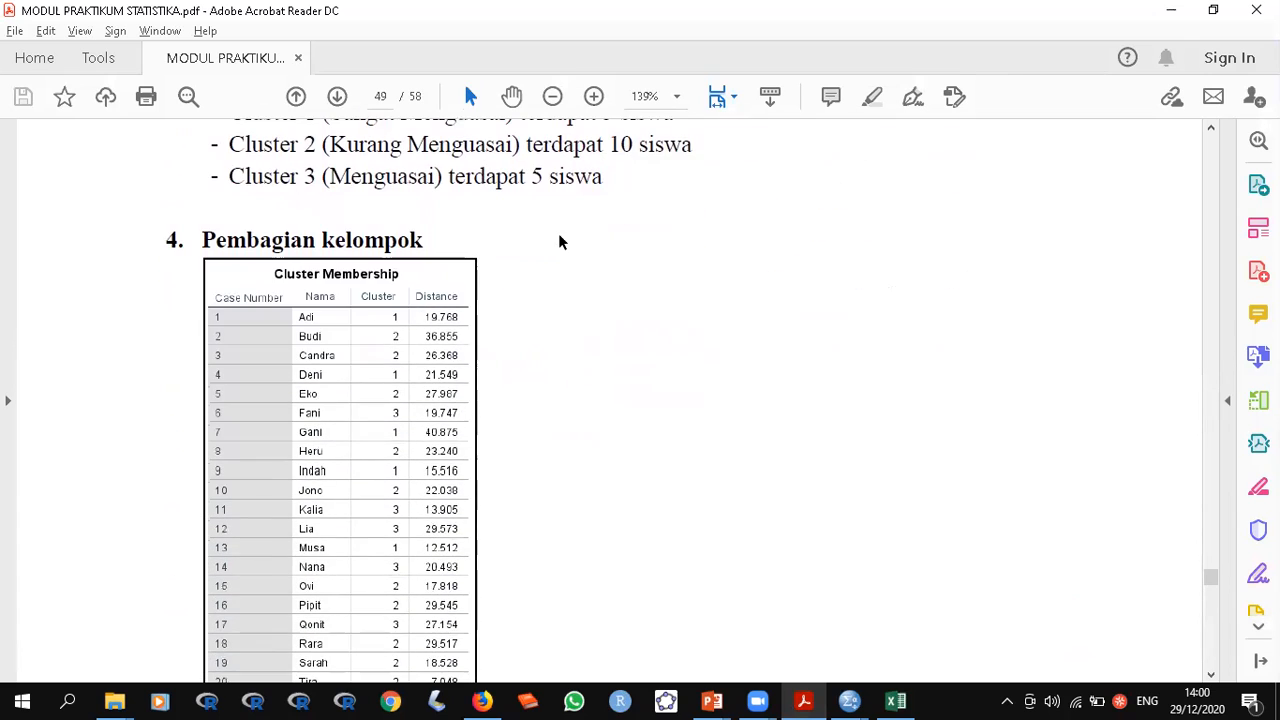
left_click(385, 412)
left_click(603, 449)
scroll(670, 471, "down", 5)
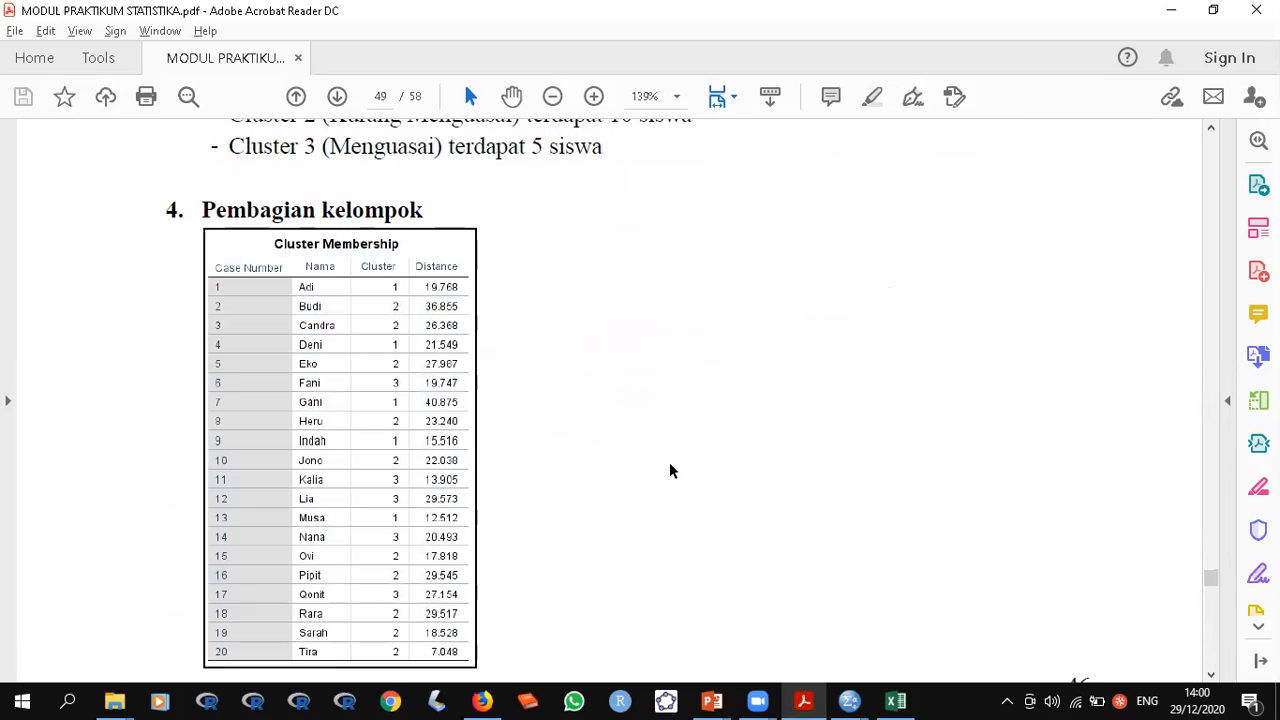
Read the table dividing the students into mastery groups and the Latihan Soal exercise on the next page
scroll(670, 471, "down", 3)
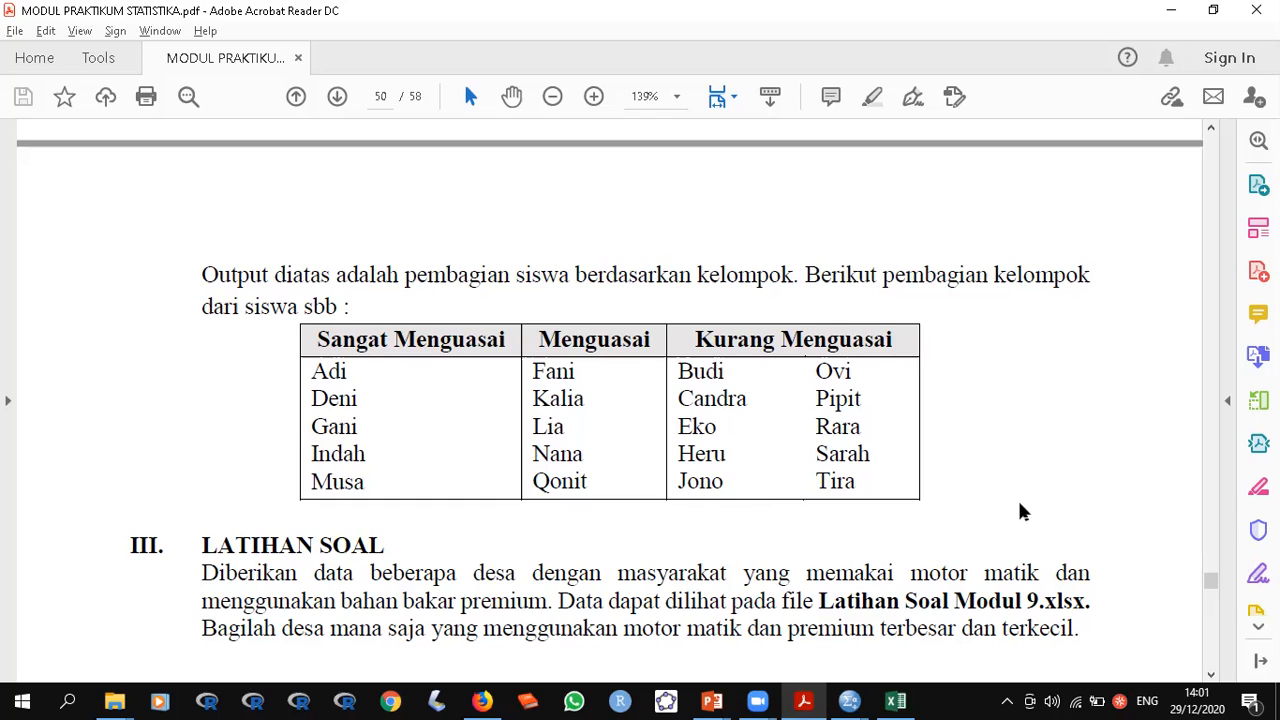
scroll(1017, 498, "down", 3)
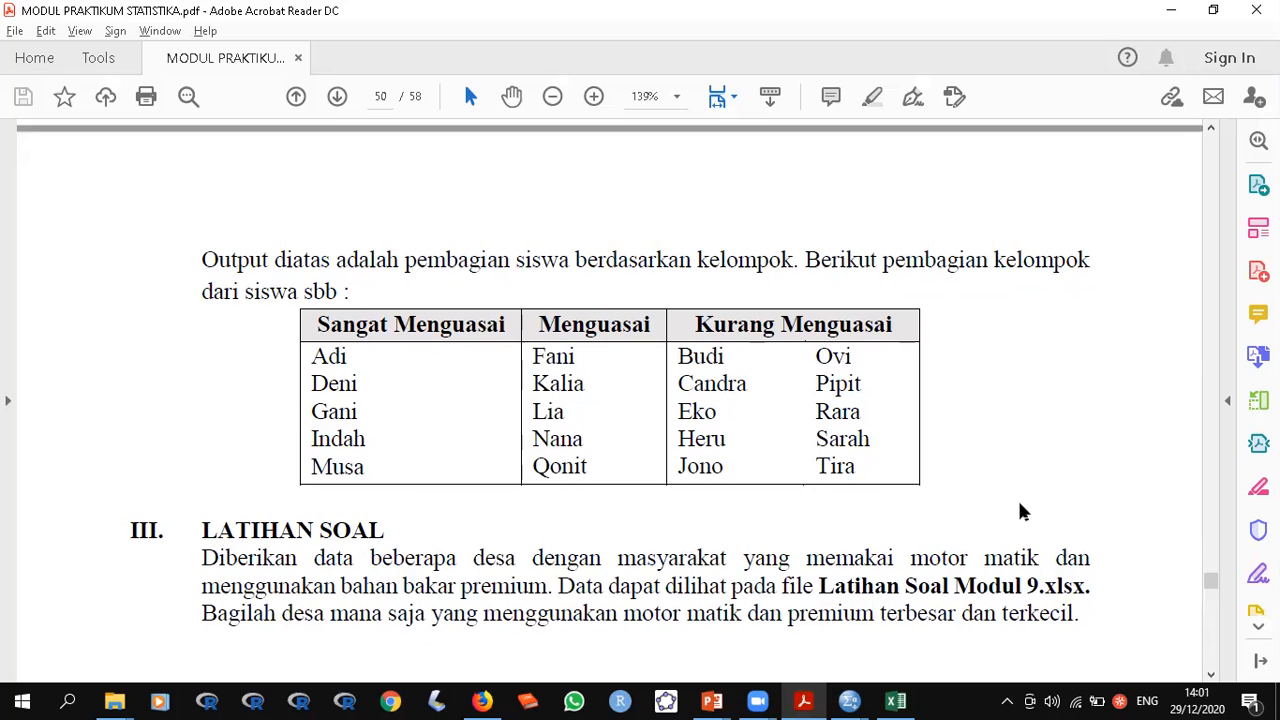
scroll(1019, 505, "down", 1)
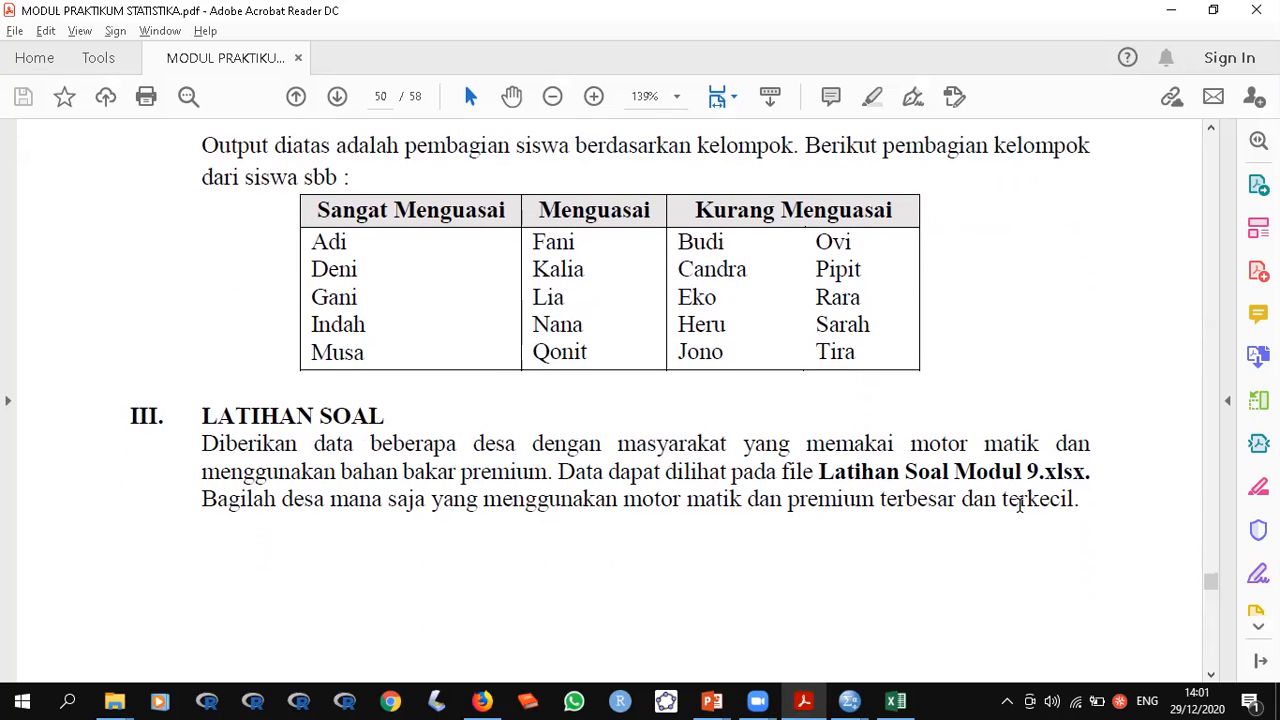